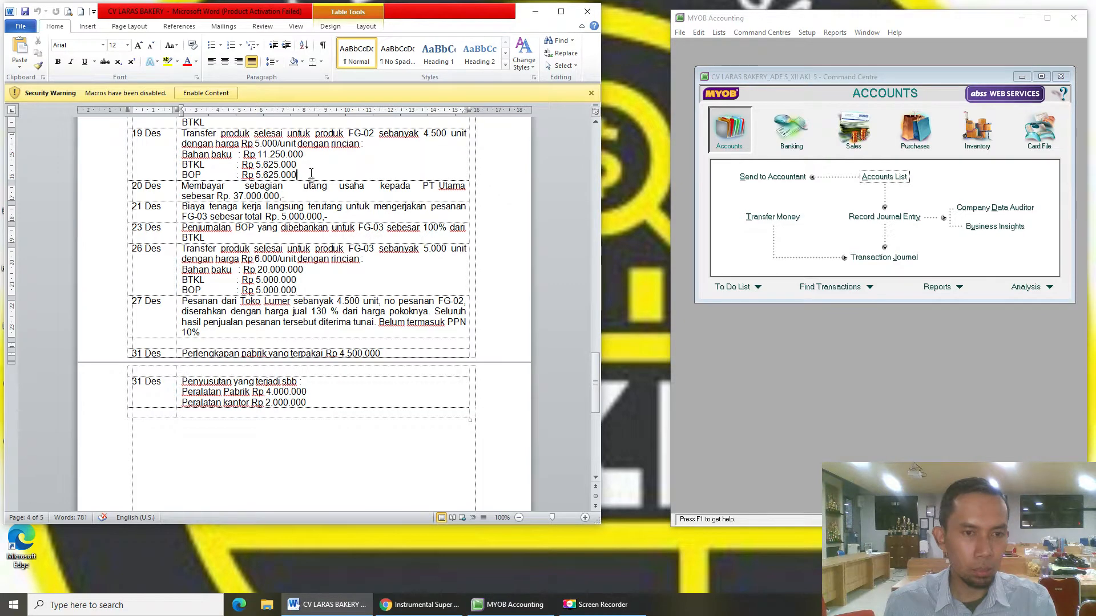
- Review the 19 Des and 20 Des entries in the Word transaction list, then switch back to MYOB
{"action": "scroll", "coordinate": [318, 168], "scroll_direction": "up", "scroll_amount": 2}
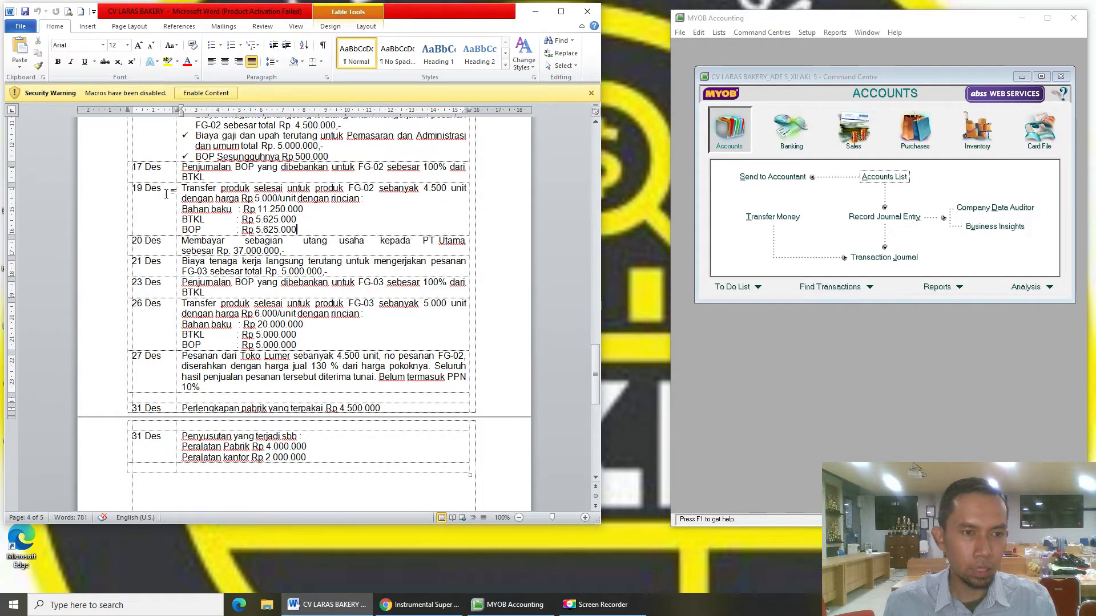
{"action": "left_click_drag", "start_coordinate": [167, 194], "coordinate": [268, 207]}
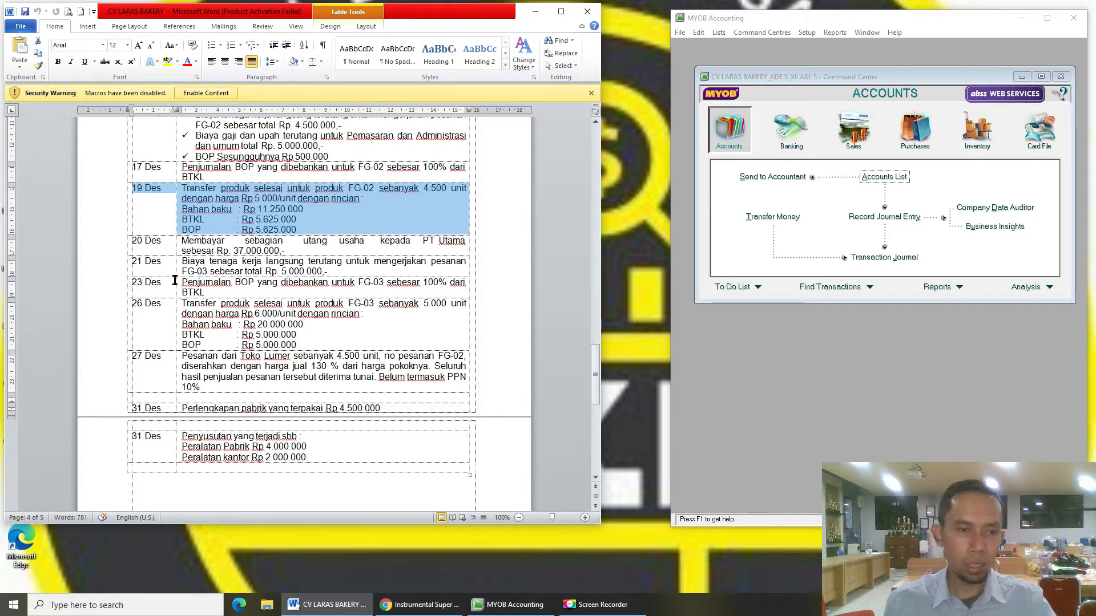
{"action": "left_click", "coordinate": [165, 249]}
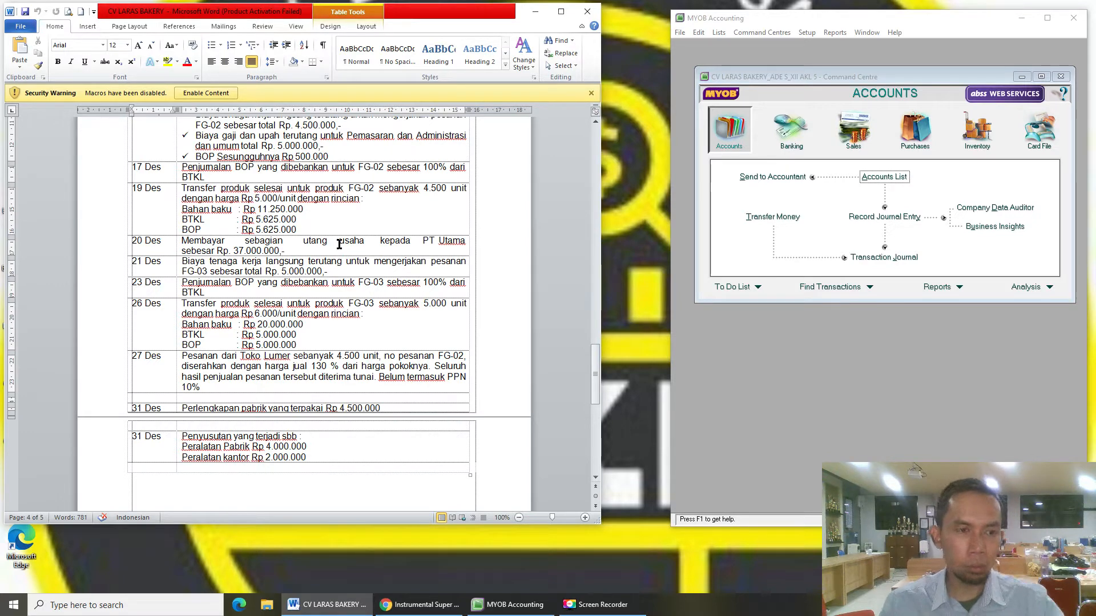
{"action": "left_click", "coordinate": [834, 207]}
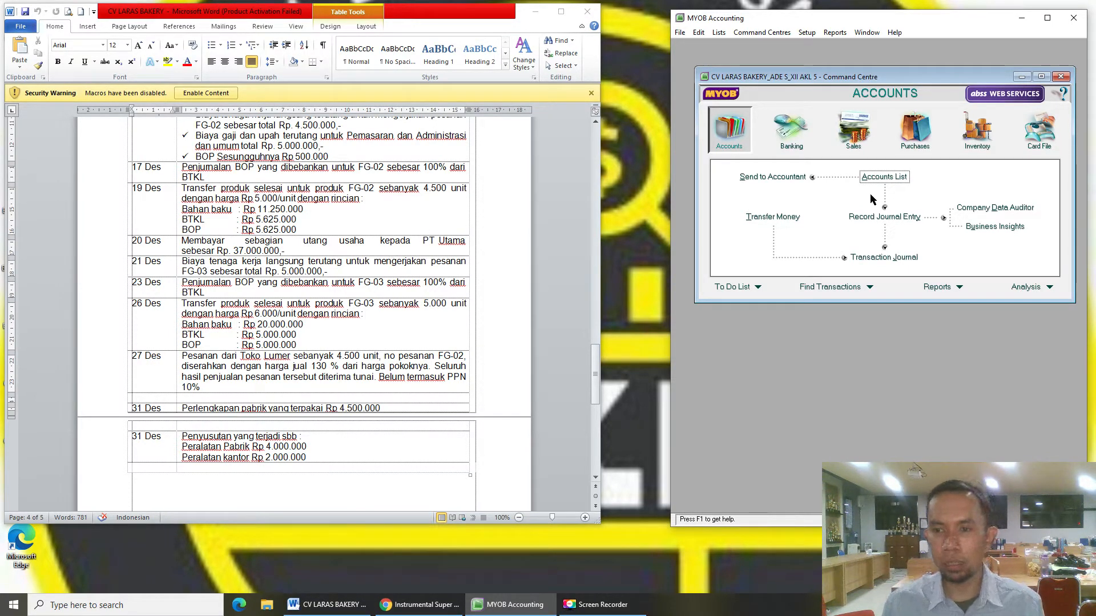
- Start a Pay Bills payment to PT Utama for 37000000
{"action": "left_click", "coordinate": [917, 135]}
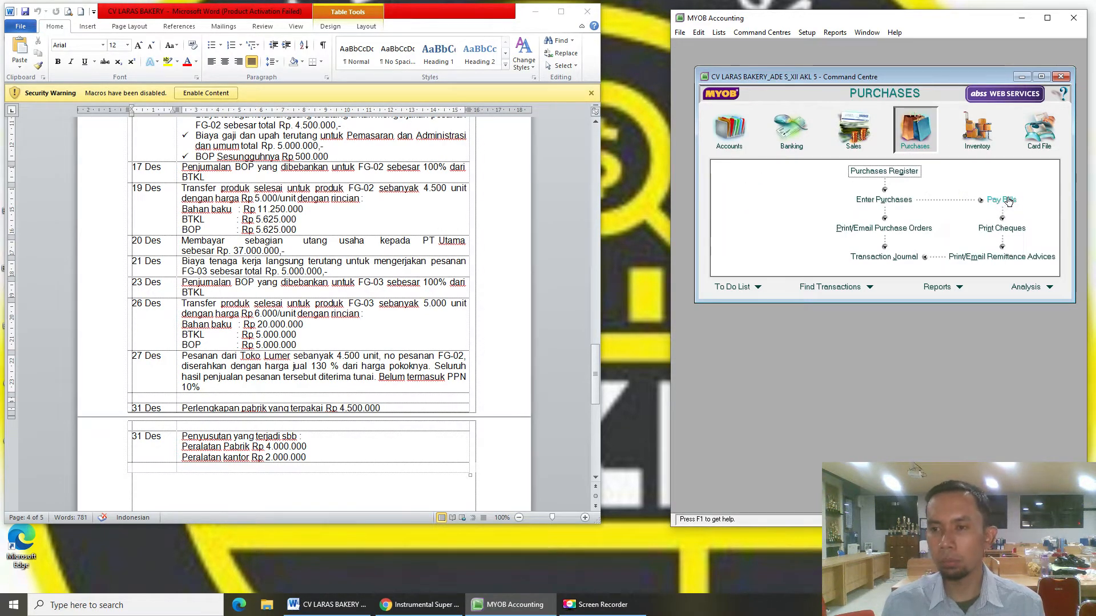
{"action": "left_click", "coordinate": [998, 197]}
{"action": "left_click_drag", "start_coordinate": [917, 97], "coordinate": [891, 91]}
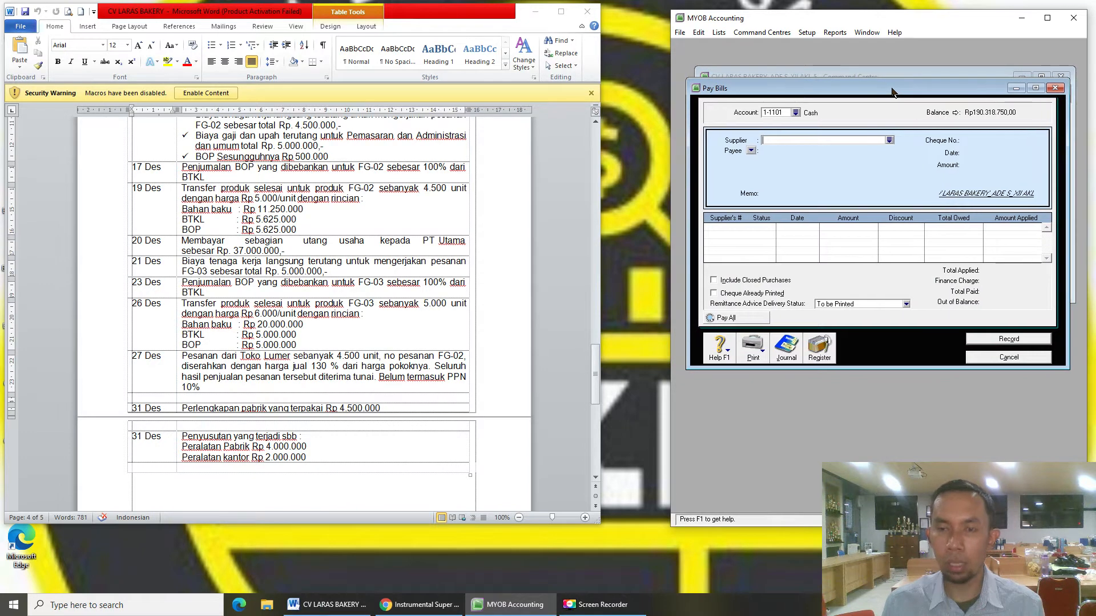
{"action": "left_click", "coordinate": [888, 141]}
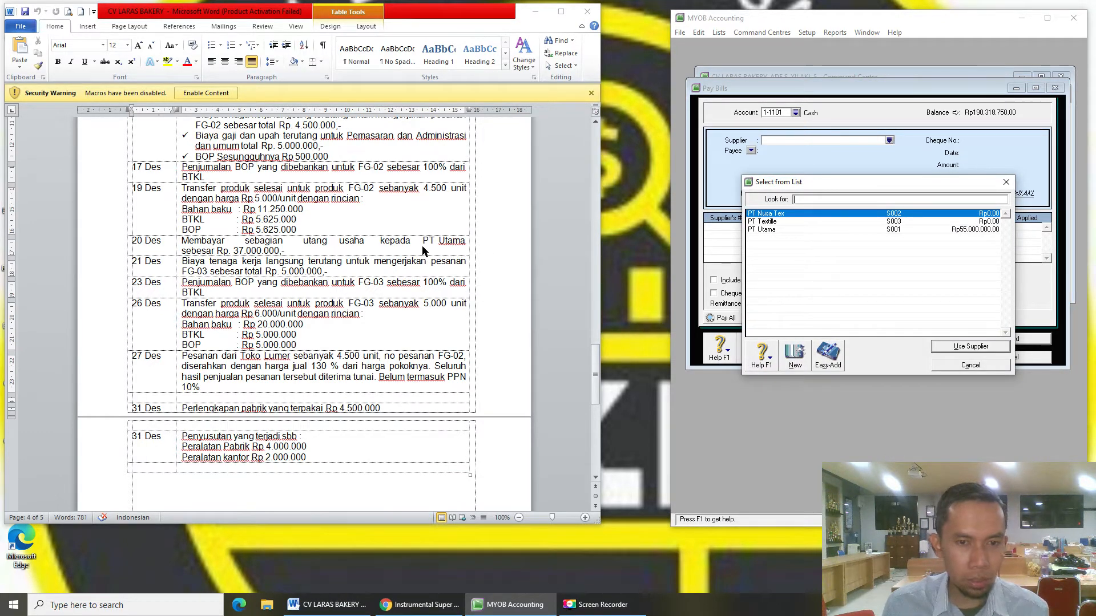
{"action": "double_click", "coordinate": [809, 230]}
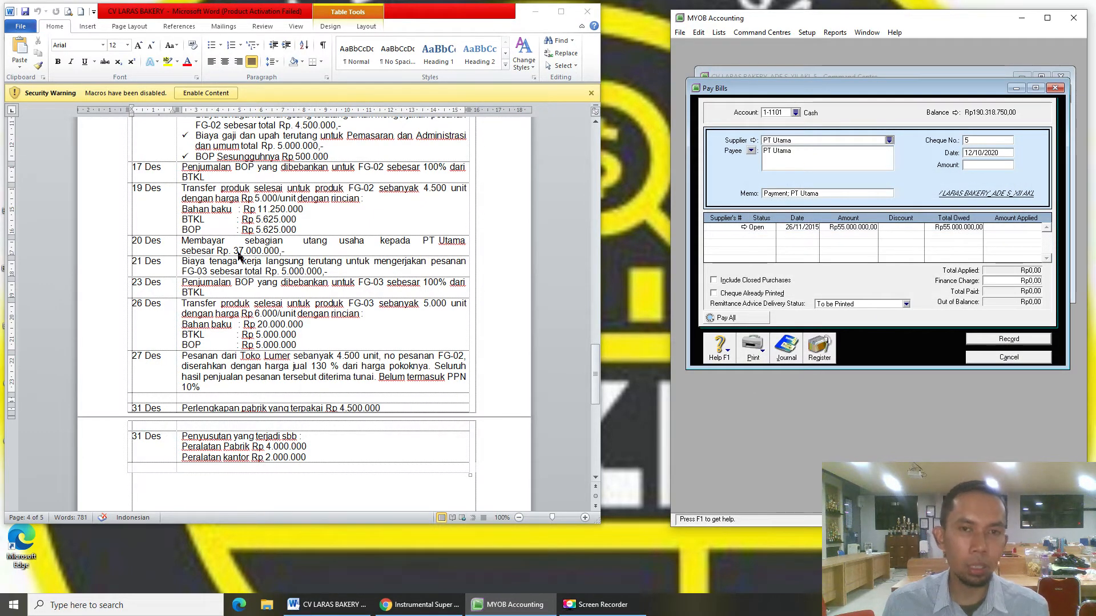
{"action": "left_click", "coordinate": [990, 154]}
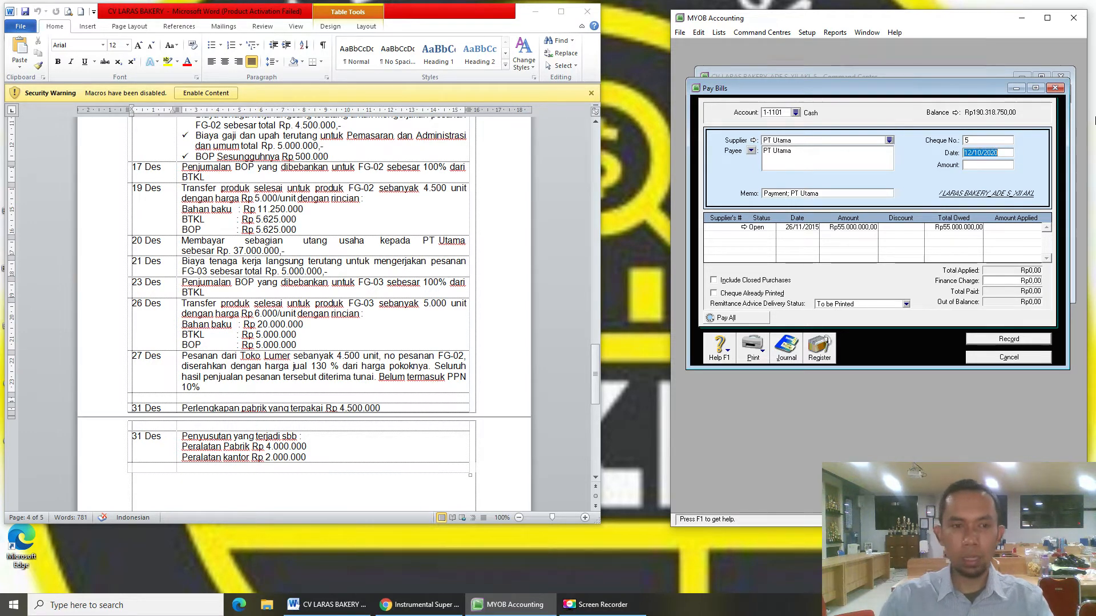
{"action": "type", "text": "1"}
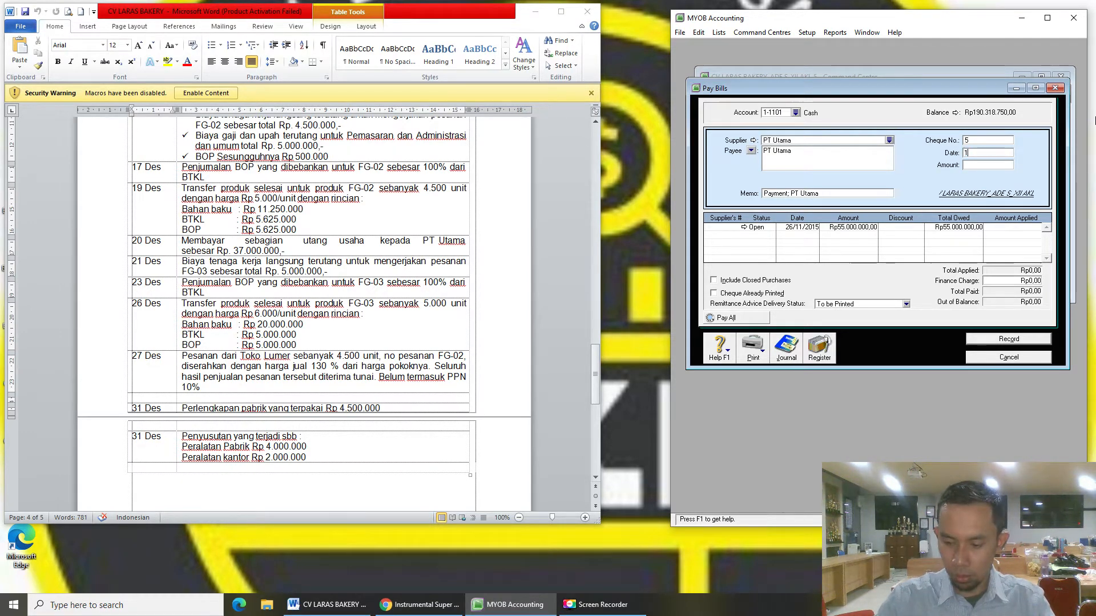
{"action": "type", "text": "9/12/2015"}
{"action": "key", "text": "Tab"}
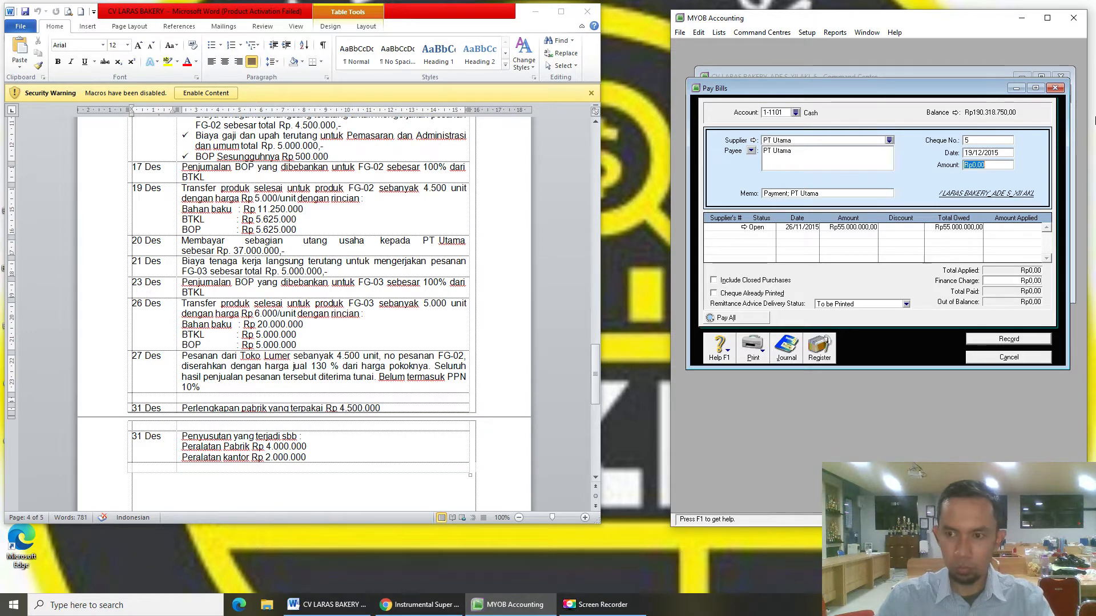
{"action": "type", "text": "3"}
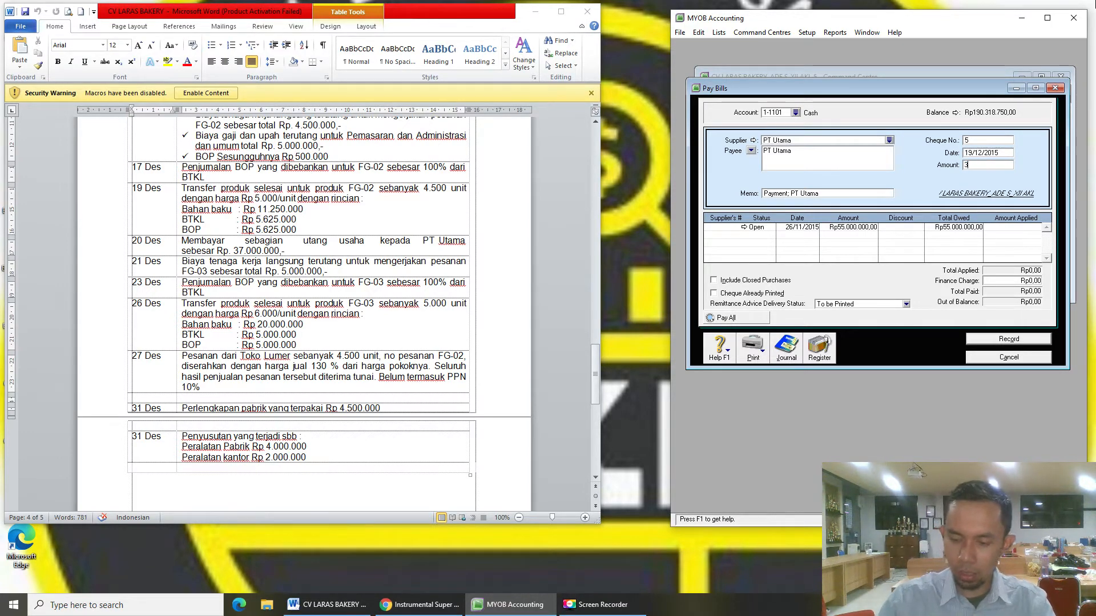
{"action": "type", "text": "700000"}
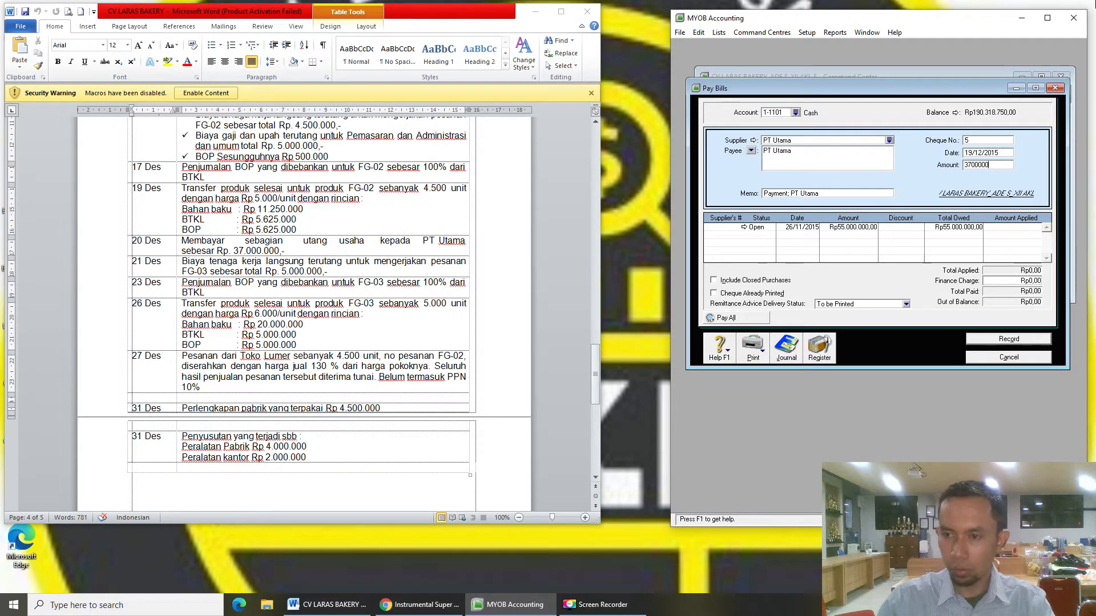
{"action": "type", "text": "0"}
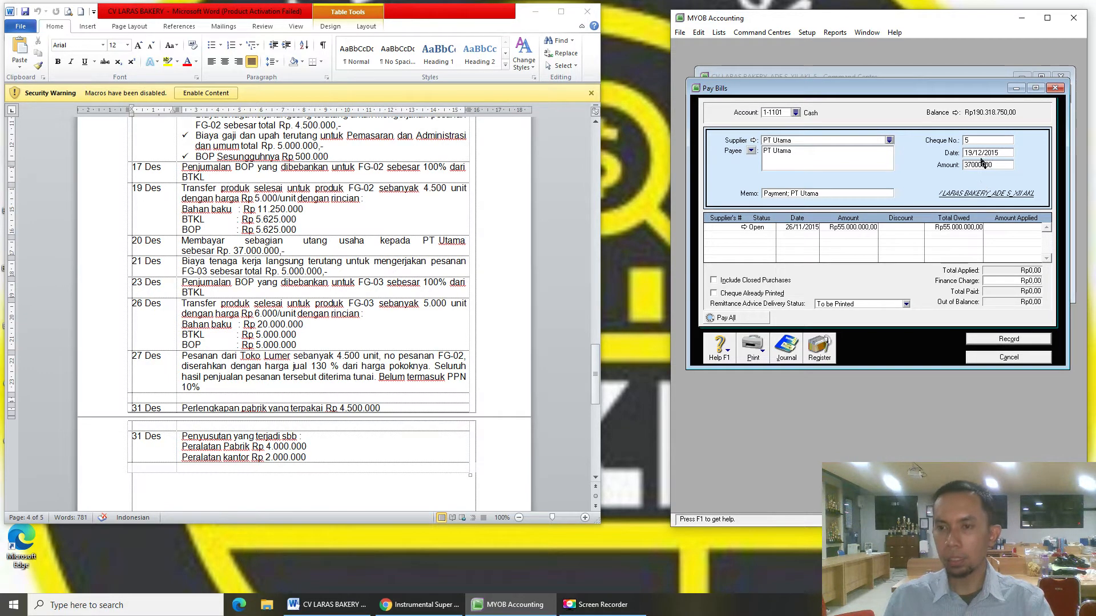
- Apply the payment to the open bill, correct the date to 20/12/2015, and record it
{"action": "left_click", "coordinate": [1025, 228]}
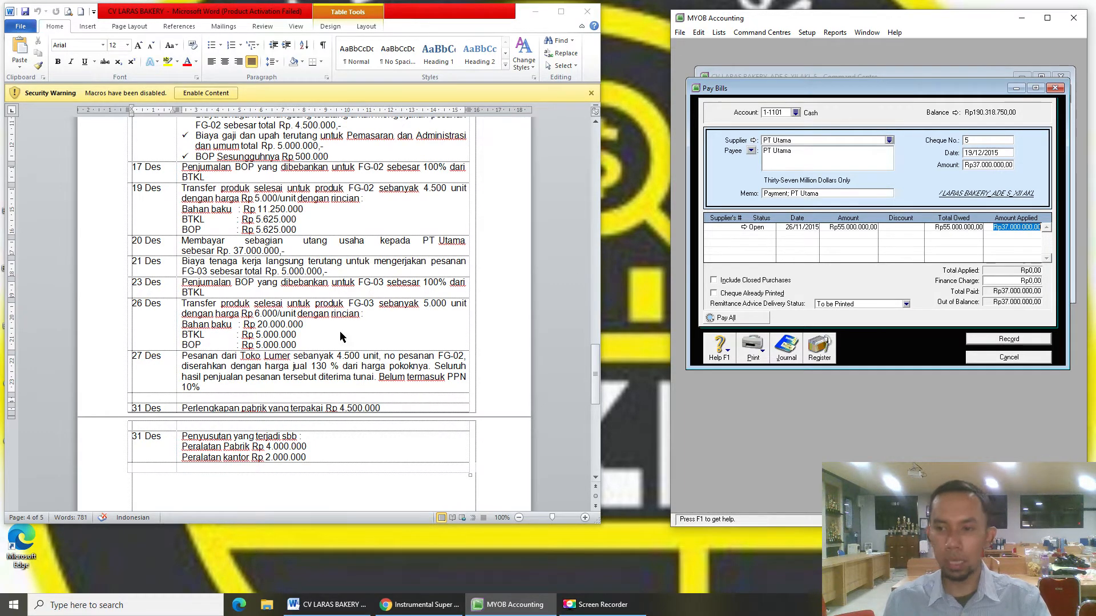
{"action": "key", "text": "Tab"}
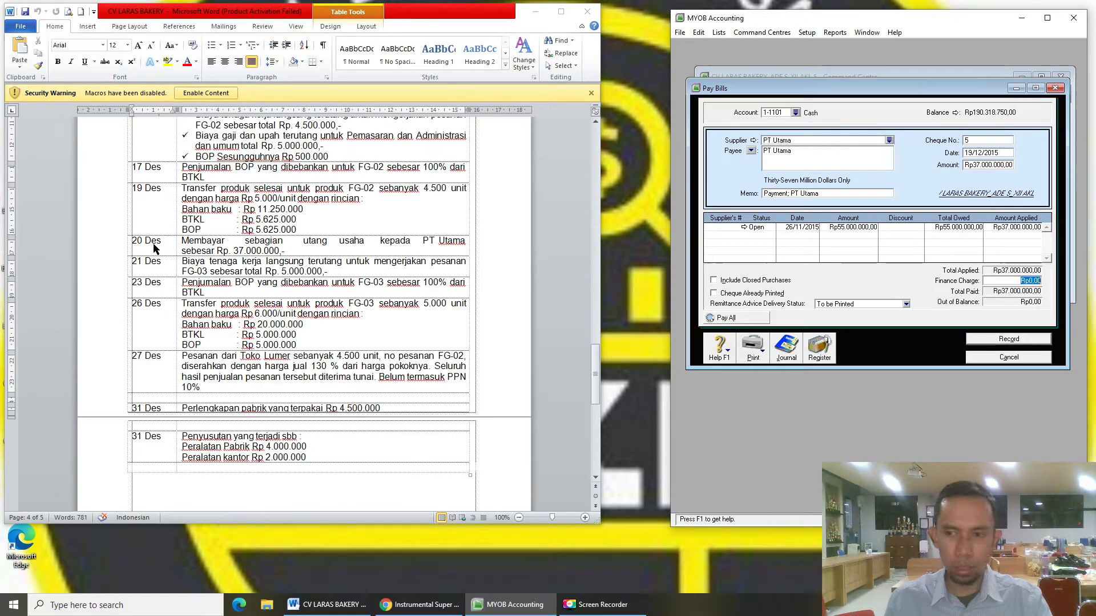
{"action": "left_click", "coordinate": [972, 153]}
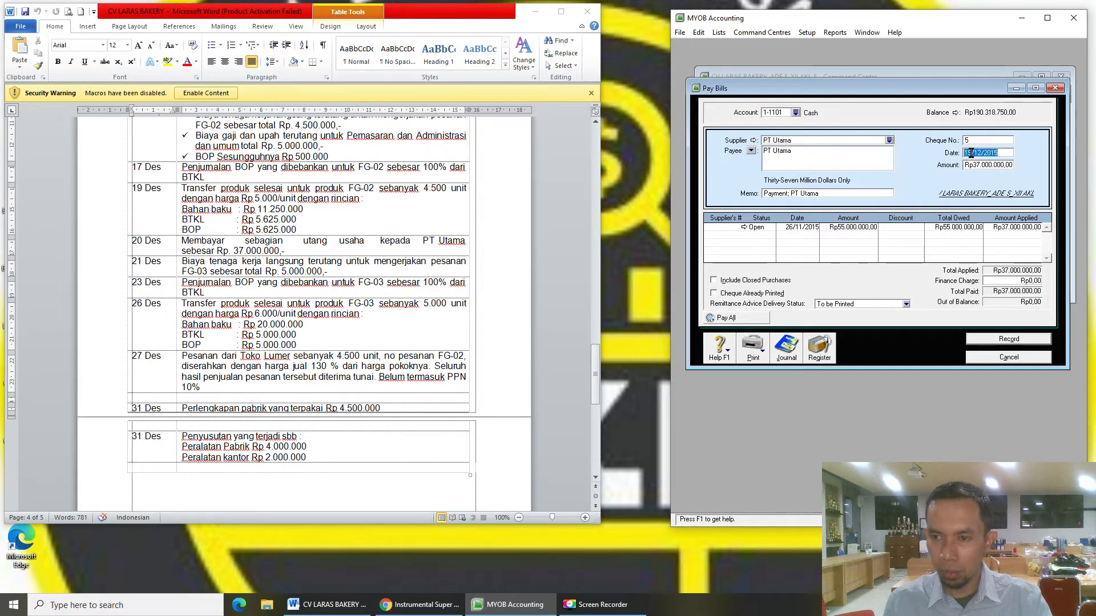
{"action": "double_click", "coordinate": [967, 153]}
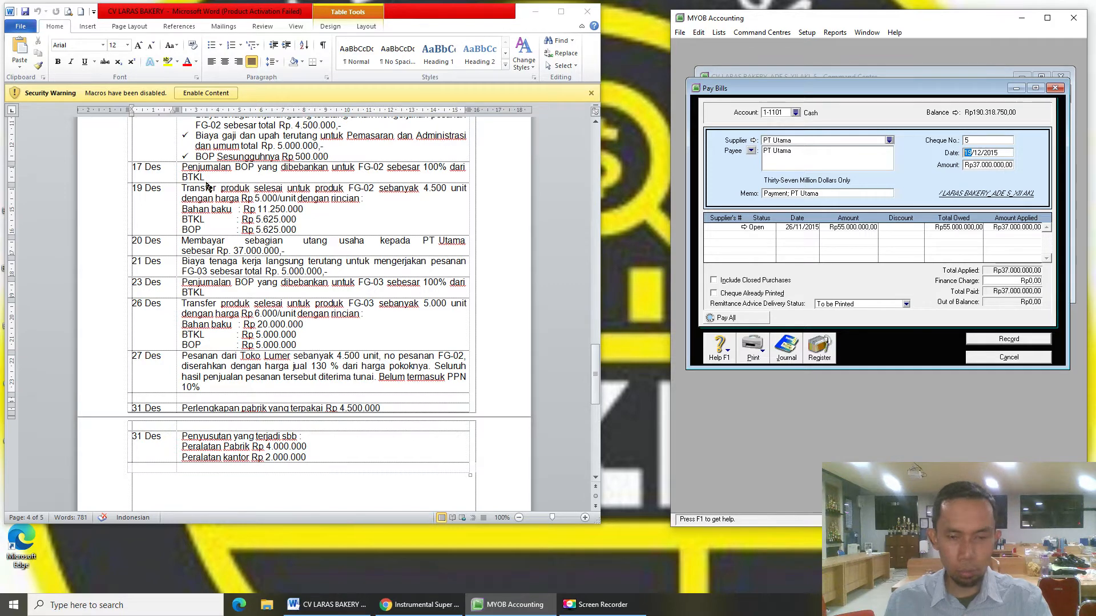
{"action": "type", "text": "20"}
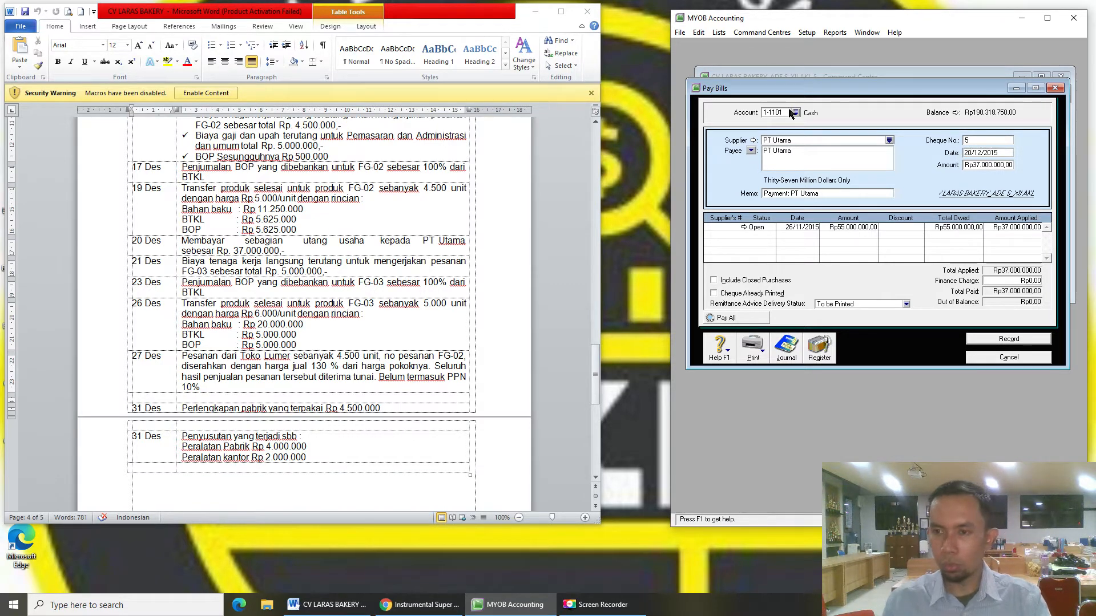
{"action": "left_click", "coordinate": [998, 165]}
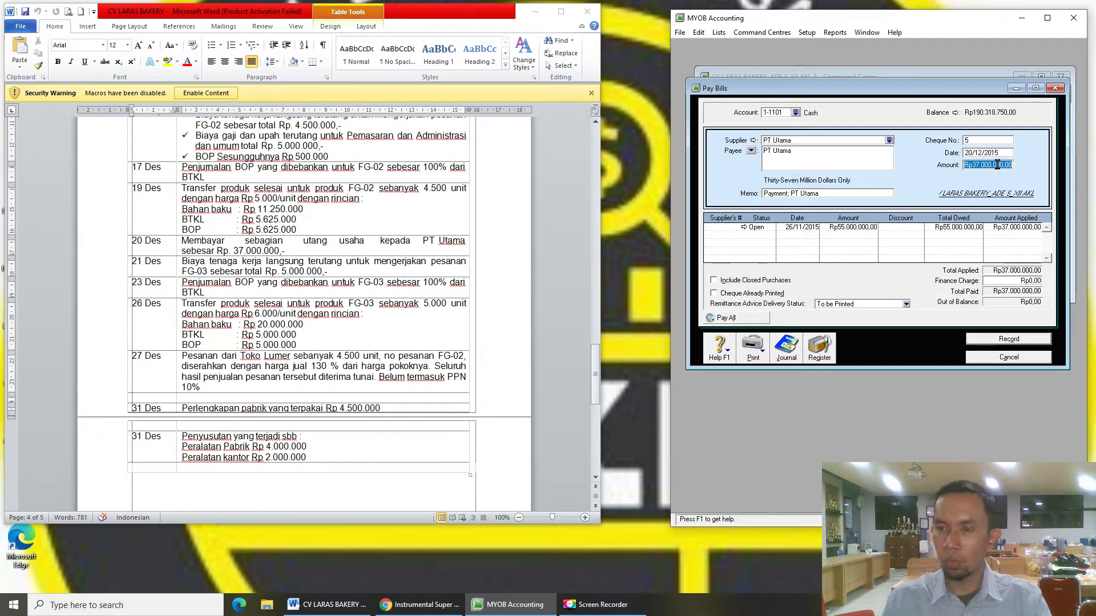
{"action": "left_click", "coordinate": [1000, 340]}
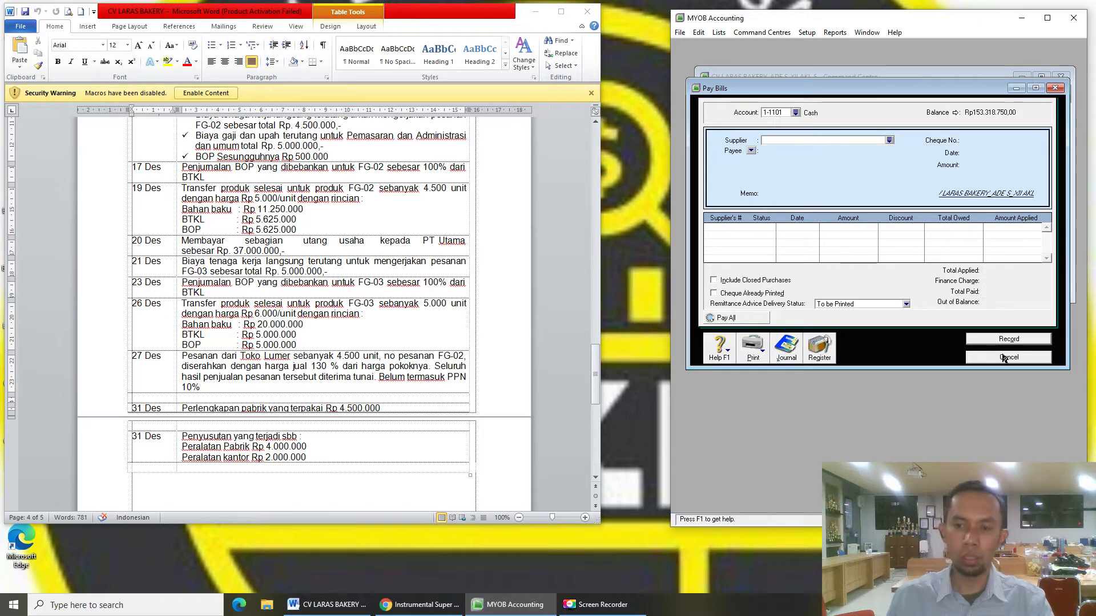
{"action": "left_click", "coordinate": [1006, 358]}
- Select the 21 Des Rp 5.000.000 FG-03 direct labour entry in Word, with MYOB on its Accounts area
{"action": "left_click_drag", "start_coordinate": [164, 265], "coordinate": [209, 263]}
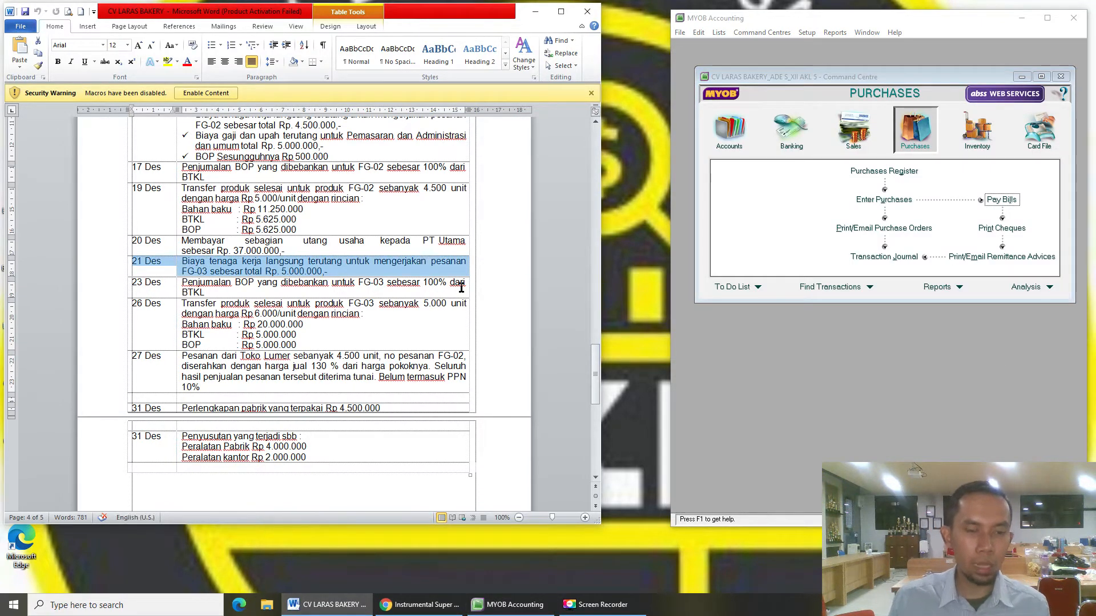
{"action": "scroll", "coordinate": [372, 278], "scroll_direction": "up", "scroll_amount": 3}
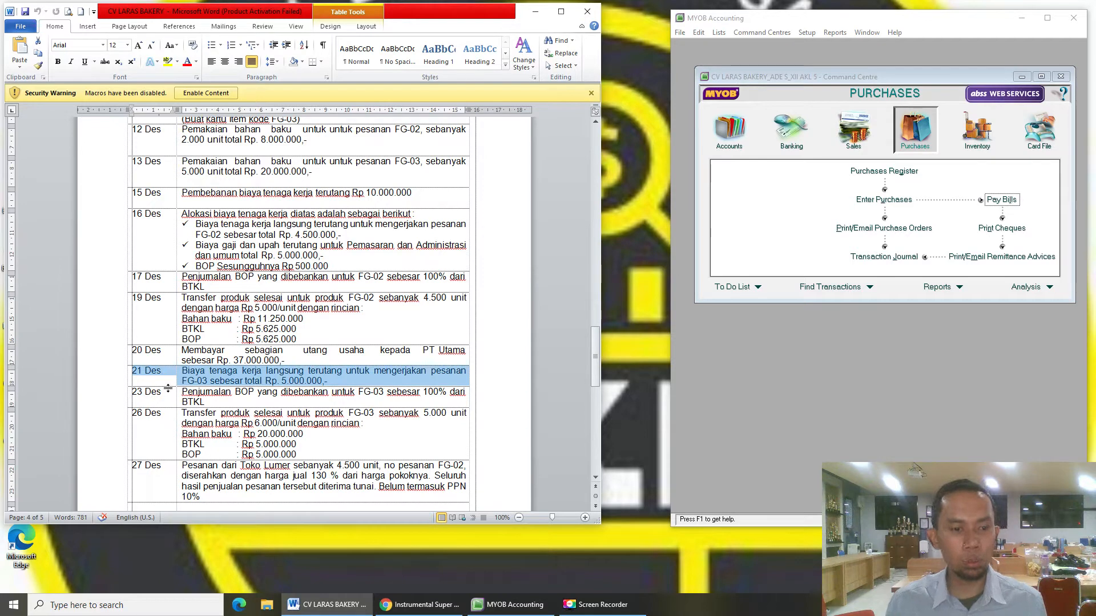
{"action": "left_click", "coordinate": [239, 373]}
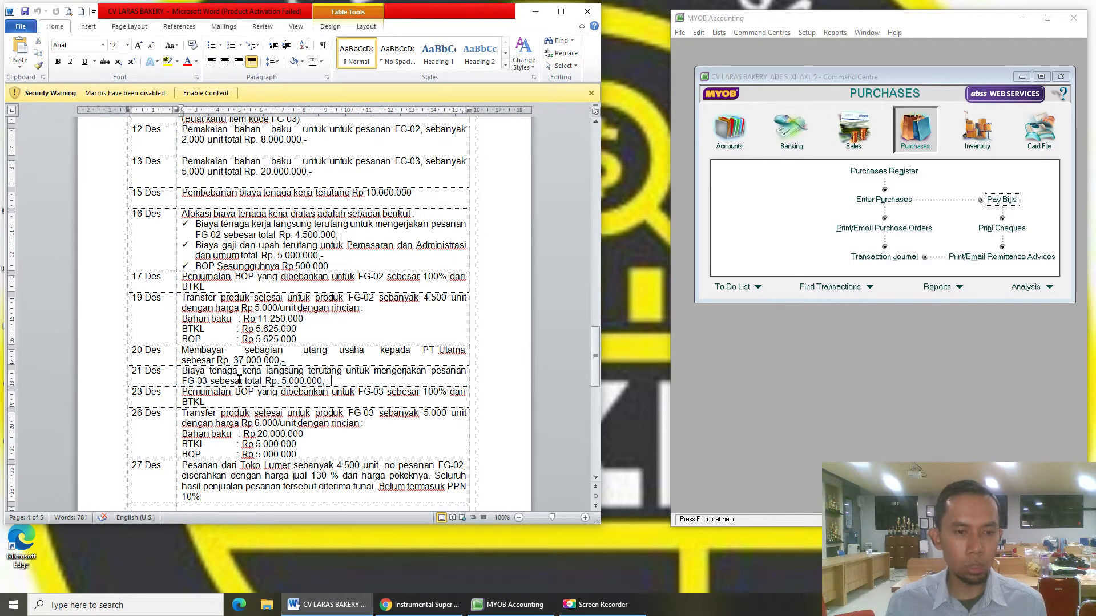
{"action": "left_click", "coordinate": [748, 223]}
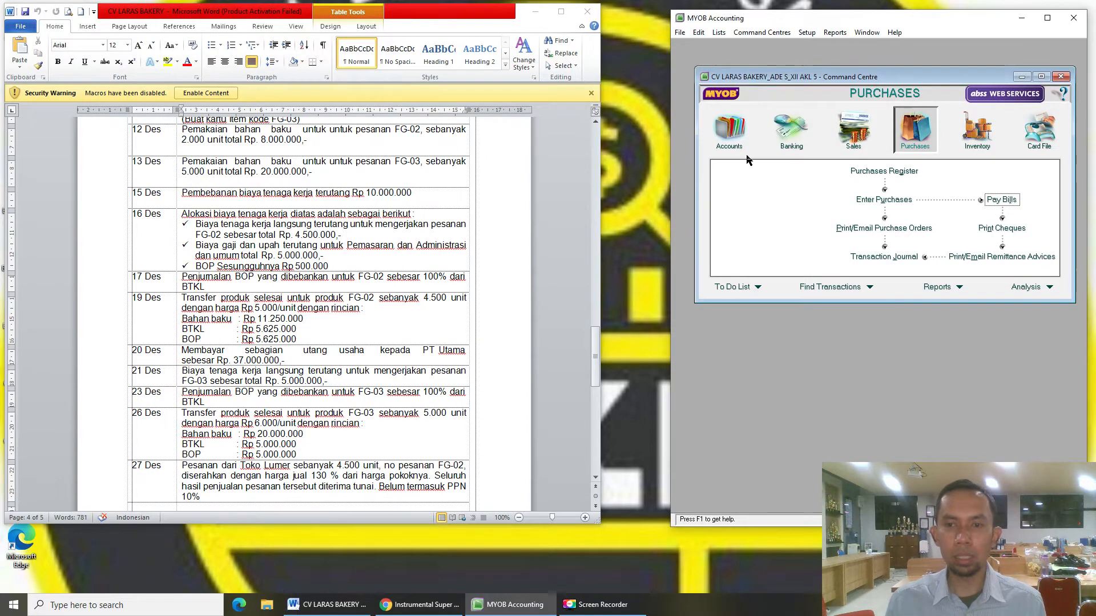
{"action": "left_click", "coordinate": [729, 128]}
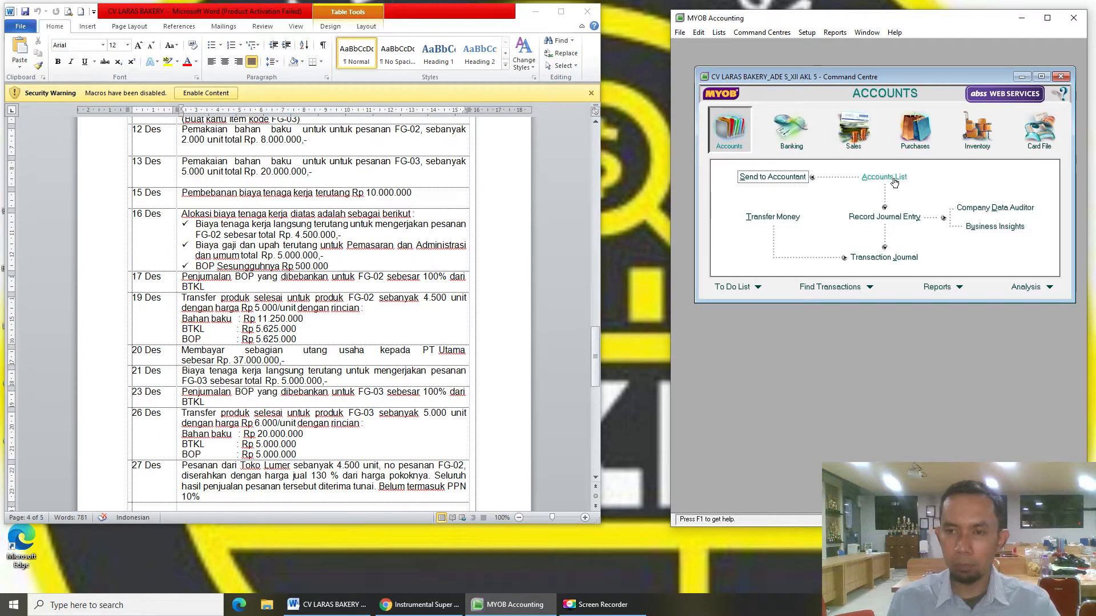
{"action": "left_click", "coordinate": [318, 188]}
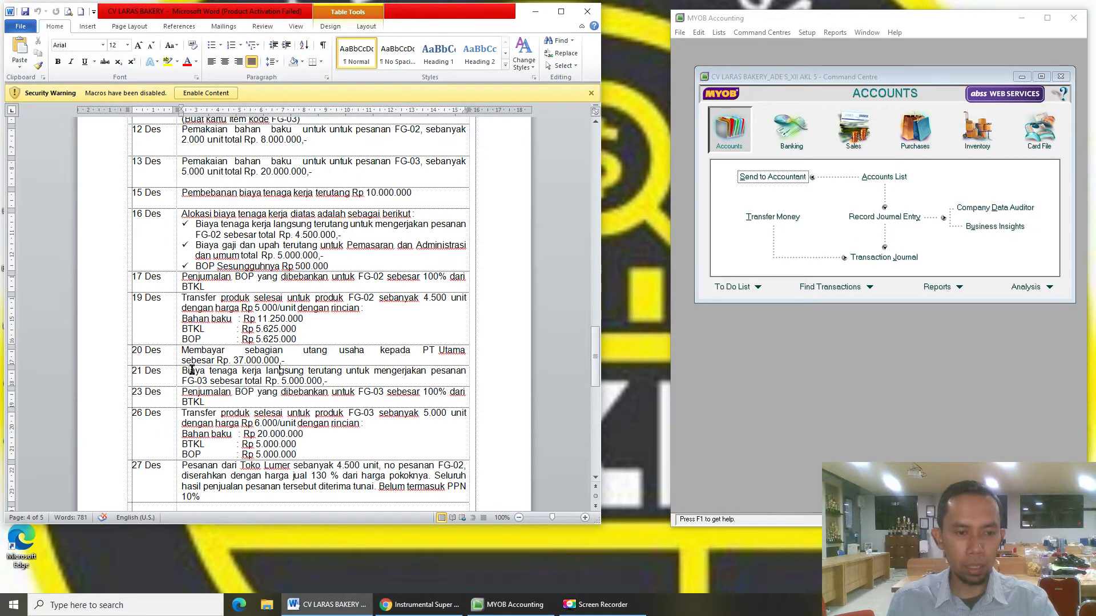
{"action": "left_click_drag", "start_coordinate": [168, 373], "coordinate": [296, 379]}
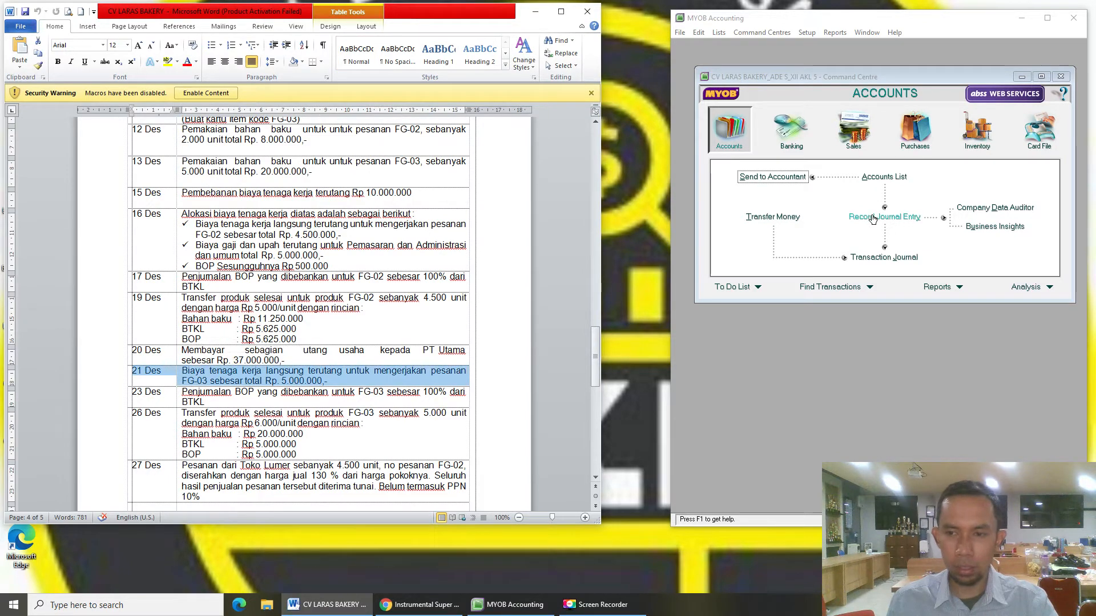
- Start a general journal dated 21/12/2015 with memo 'BTKL Terutang untuk FG-03'
{"action": "left_click", "coordinate": [885, 217]}
{"action": "type", "text": "21/"}
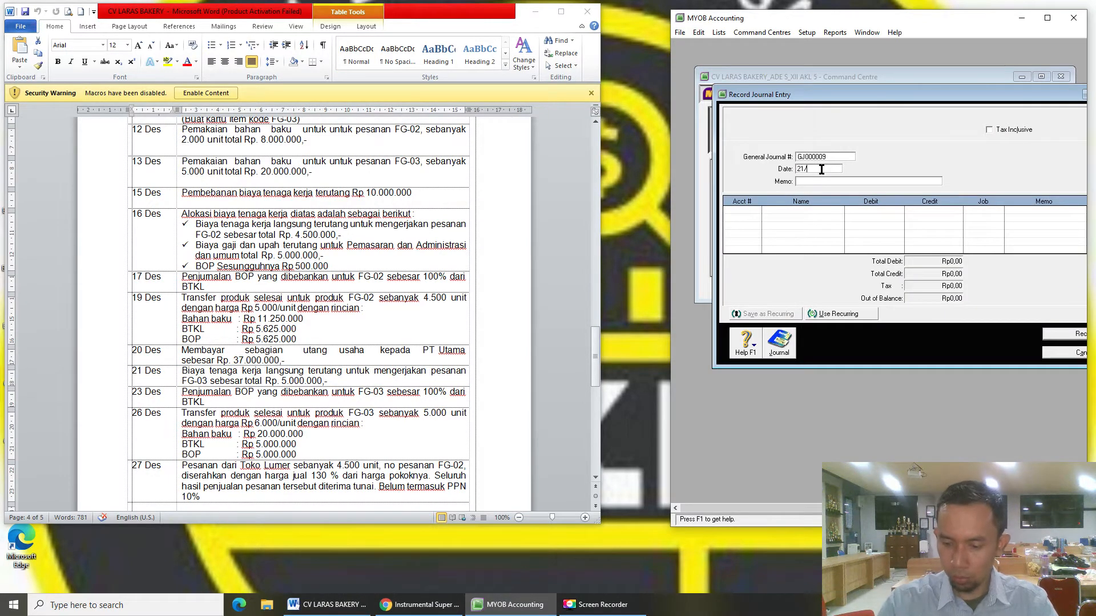
{"action": "type", "text": "12/2015"}
{"action": "key", "text": "Tab"}
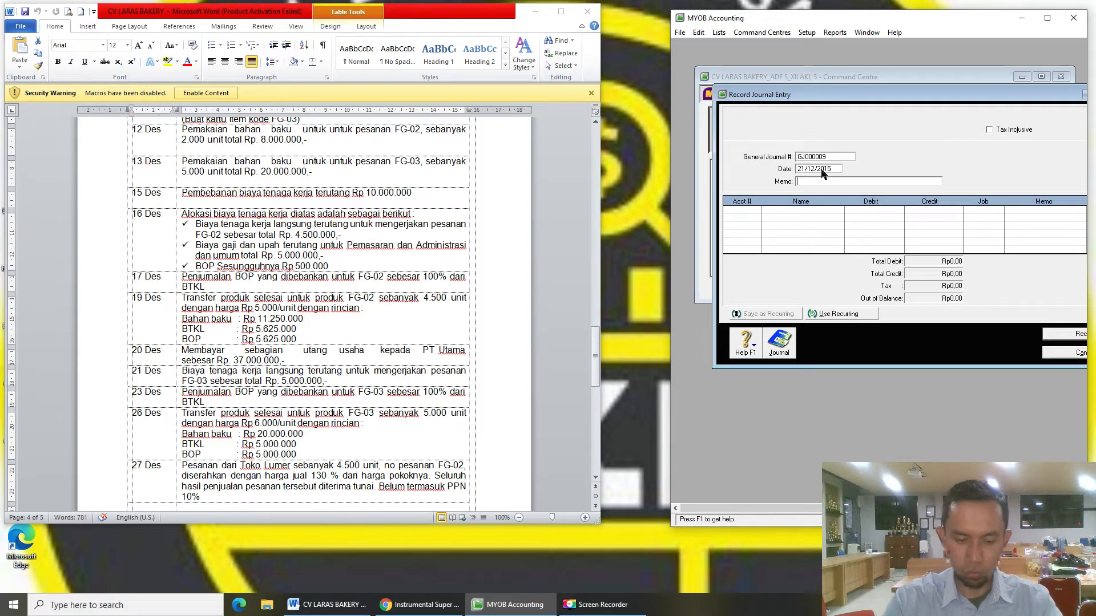
{"action": "type", "text": "BTKL Terutang untuk"}
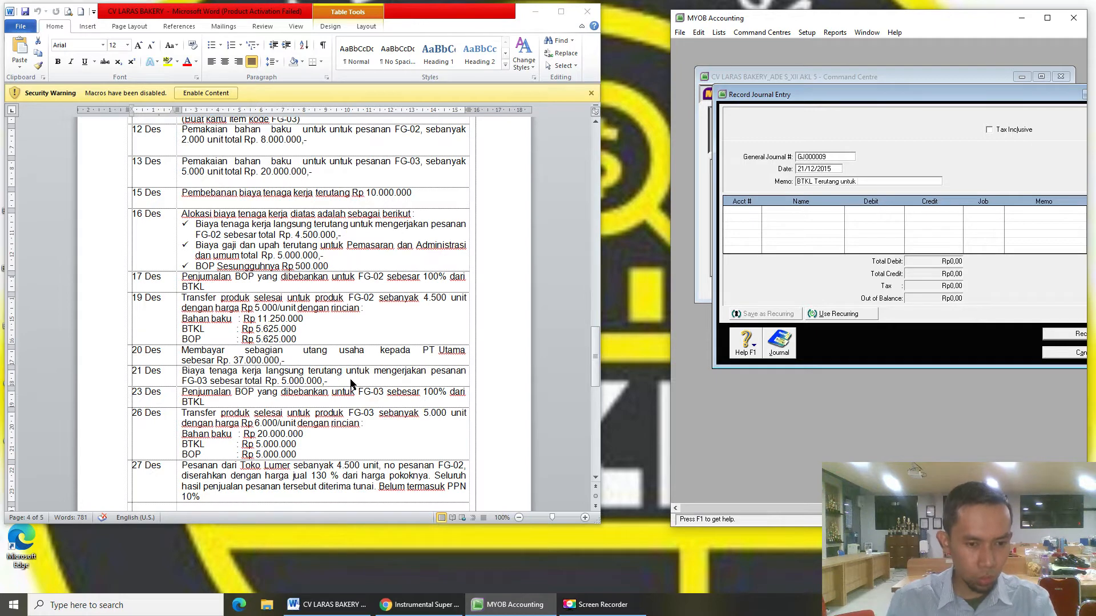
{"action": "type", "text": "FG-0"}
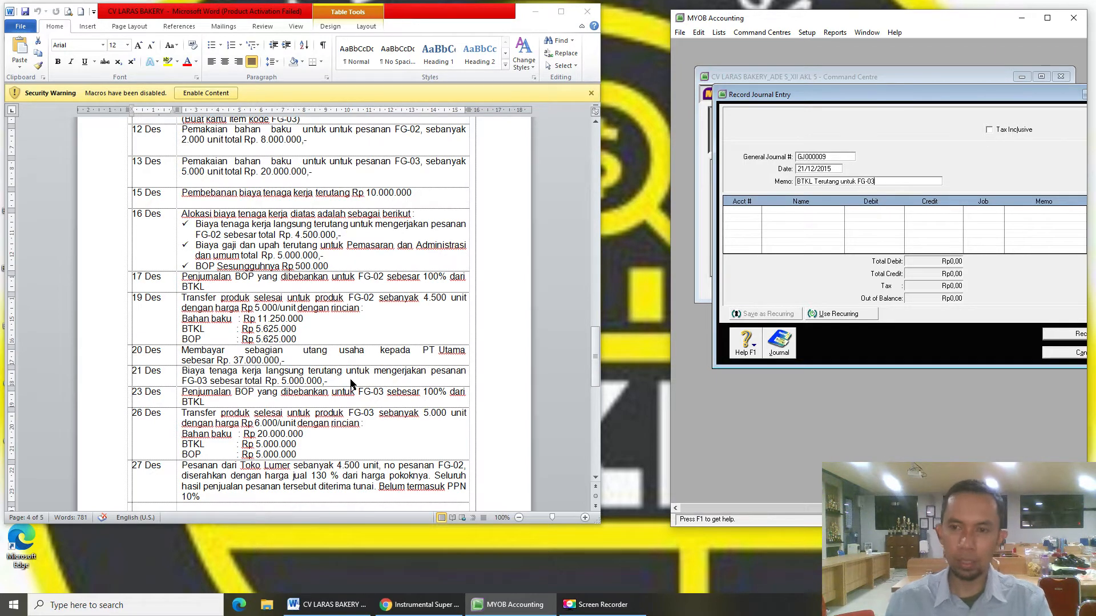
{"action": "type", "text": "3"}
- Debit 1-1302 WIP - Direct Labor and credit 2-1202 Salaries & Wages Payable Rp5.000.000, then record
{"action": "key", "text": "Tab"}
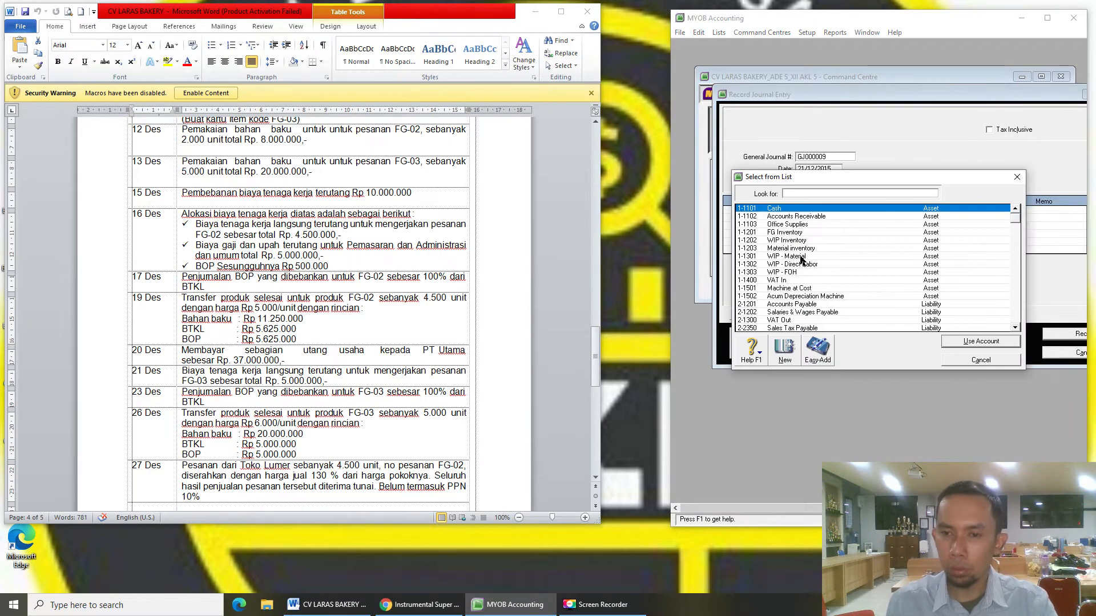
{"action": "left_click", "coordinate": [811, 265]}
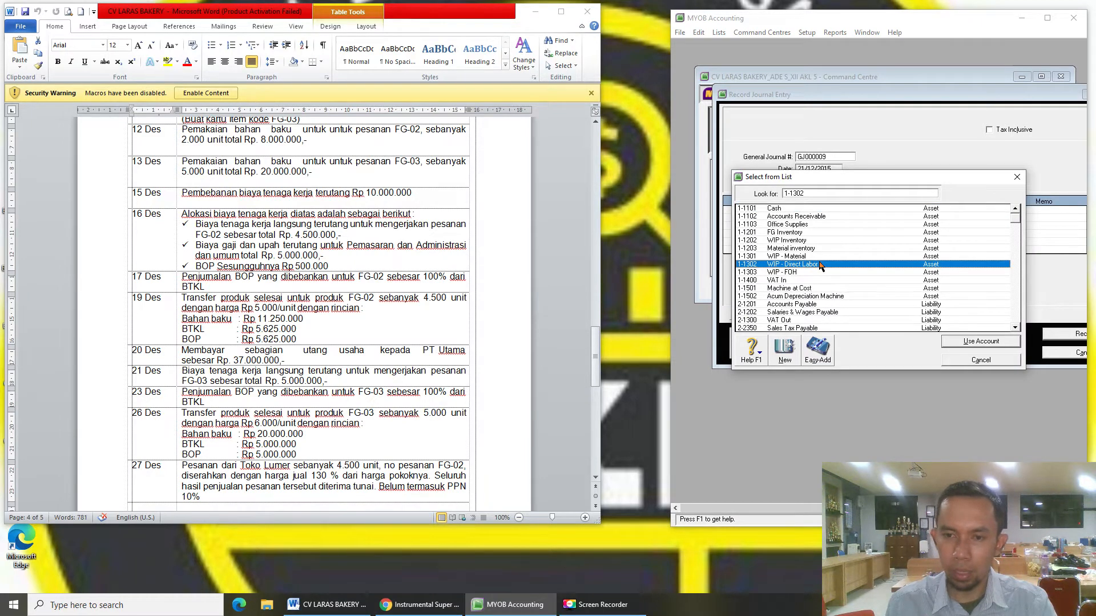
{"action": "double_click", "coordinate": [820, 265]}
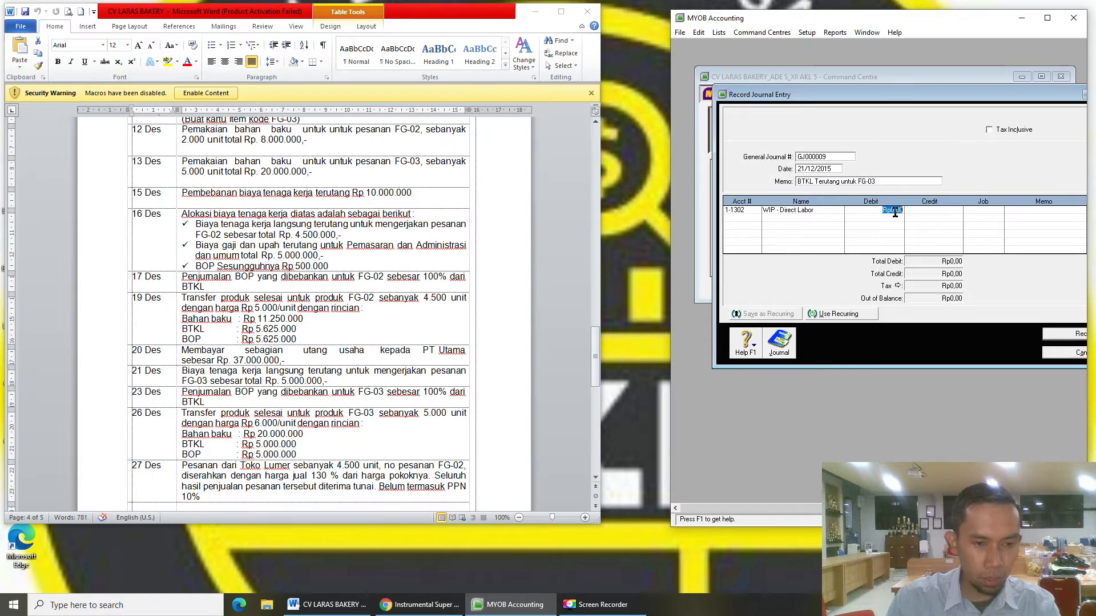
{"action": "type", "text": "5.000.000"}
{"action": "key", "text": "Tab"}
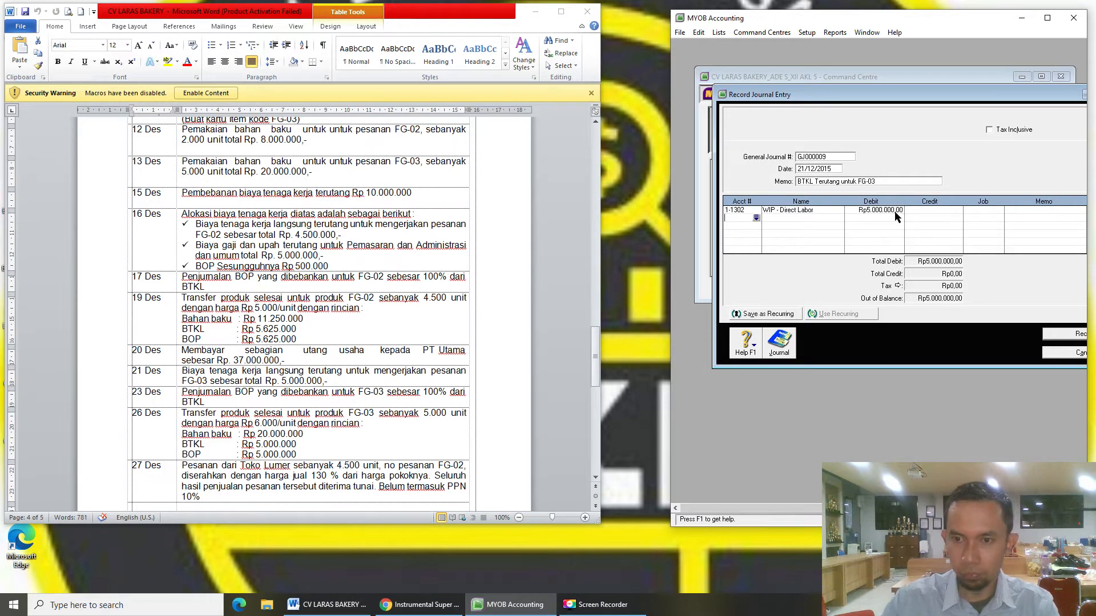
{"action": "key", "text": "Tab"}
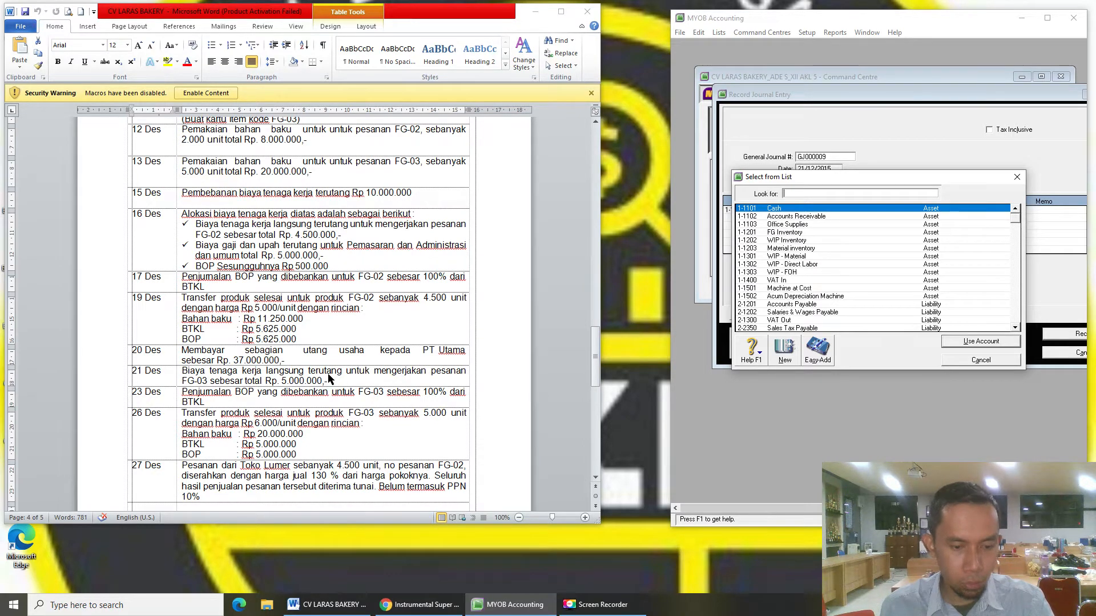
{"action": "type", "text": "2"}
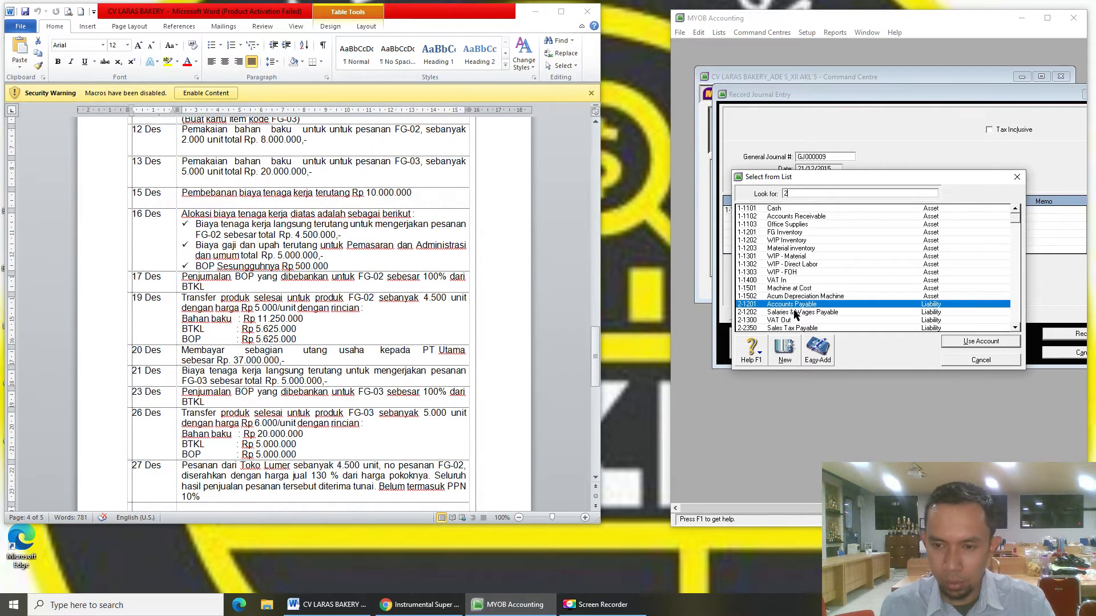
{"action": "double_click", "coordinate": [794, 312]}
{"action": "left_click", "coordinate": [941, 217]}
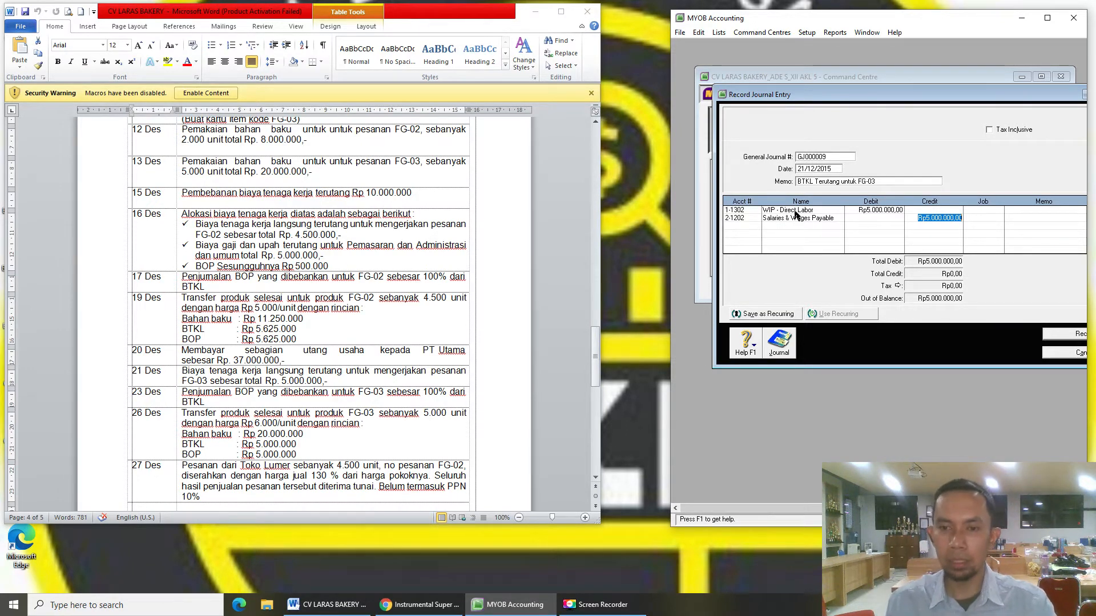
{"action": "left_click_drag", "start_coordinate": [840, 101], "coordinate": [825, 92]}
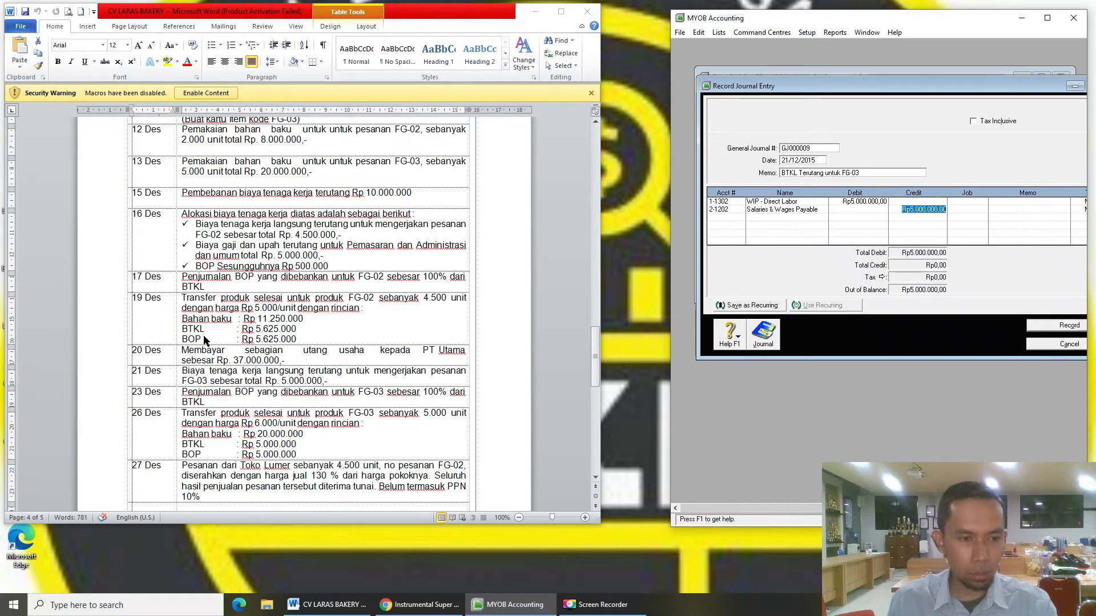
{"action": "left_click", "coordinate": [1058, 327]}
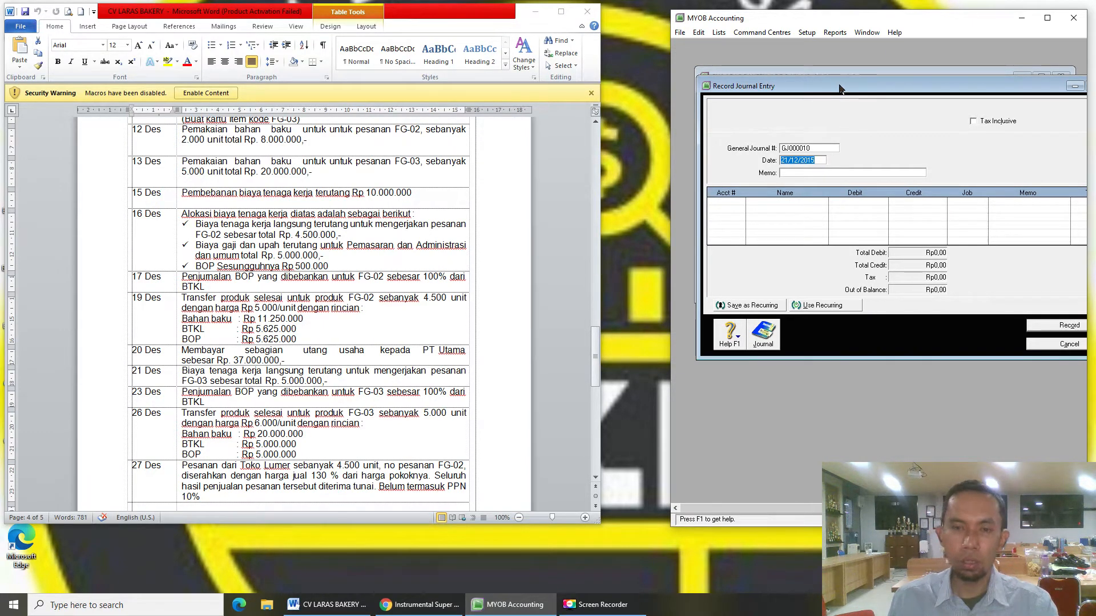
- Date the new journal 23/12/2015 with memo 'BOP Dibebankan untuk FG-03'
{"action": "left_click_drag", "start_coordinate": [840, 89], "coordinate": [848, 89]}
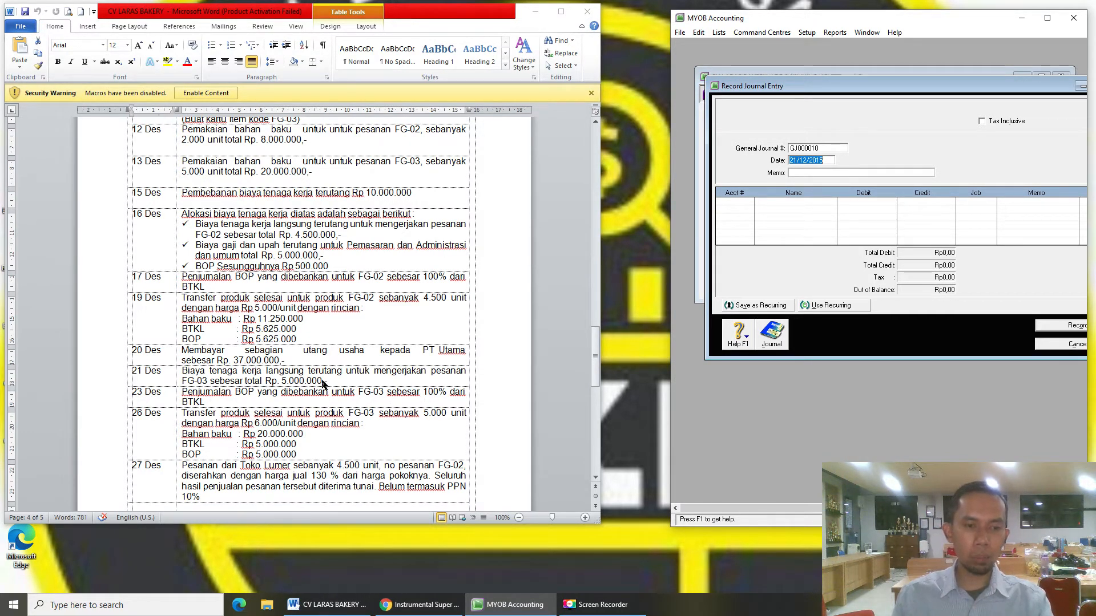
{"action": "left_click_drag", "start_coordinate": [323, 383], "coordinate": [329, 384]}
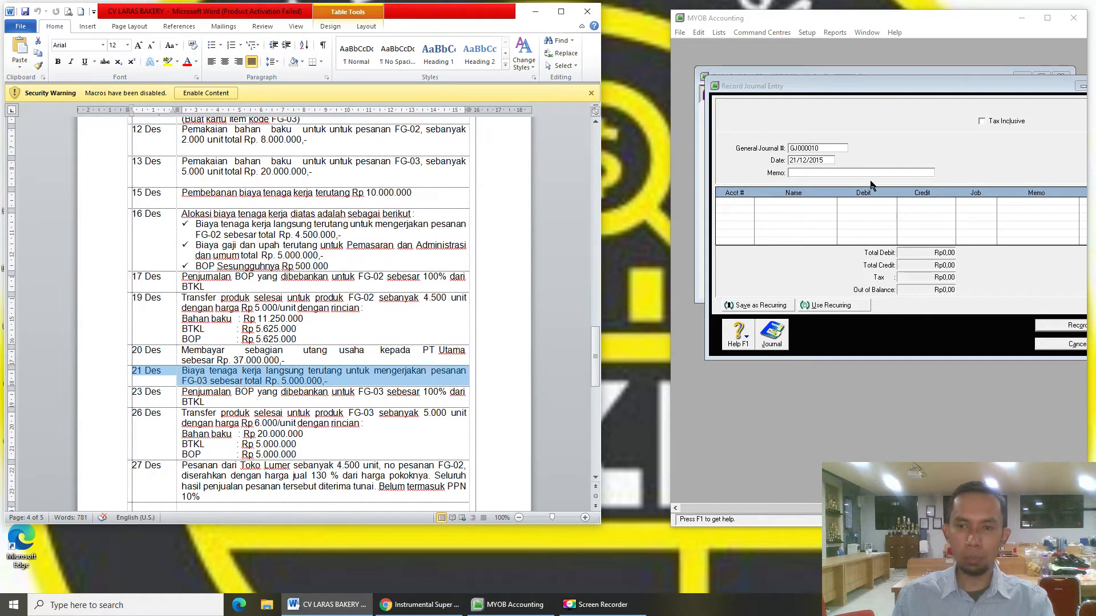
{"action": "left_click", "coordinate": [805, 169]}
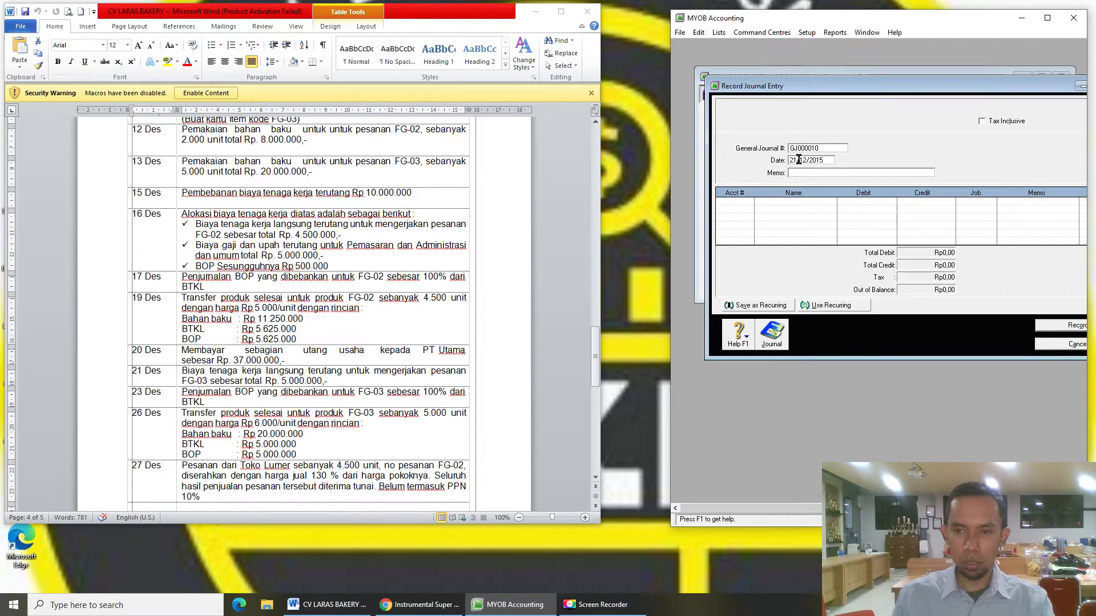
{"action": "type", "text": "23/12/2015"}
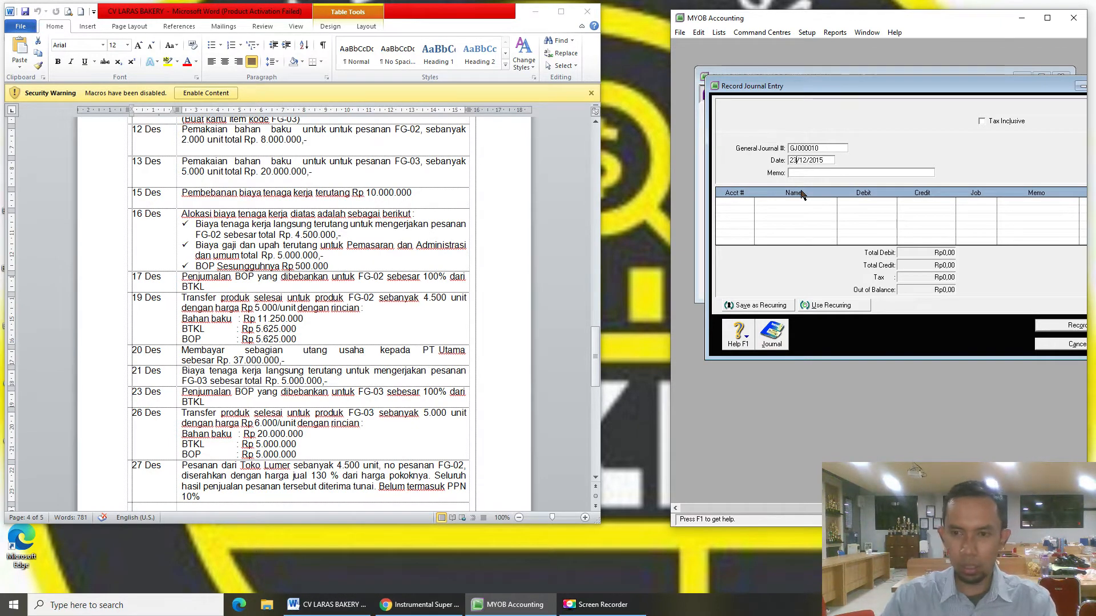
{"action": "type", "text": "BOP D"}
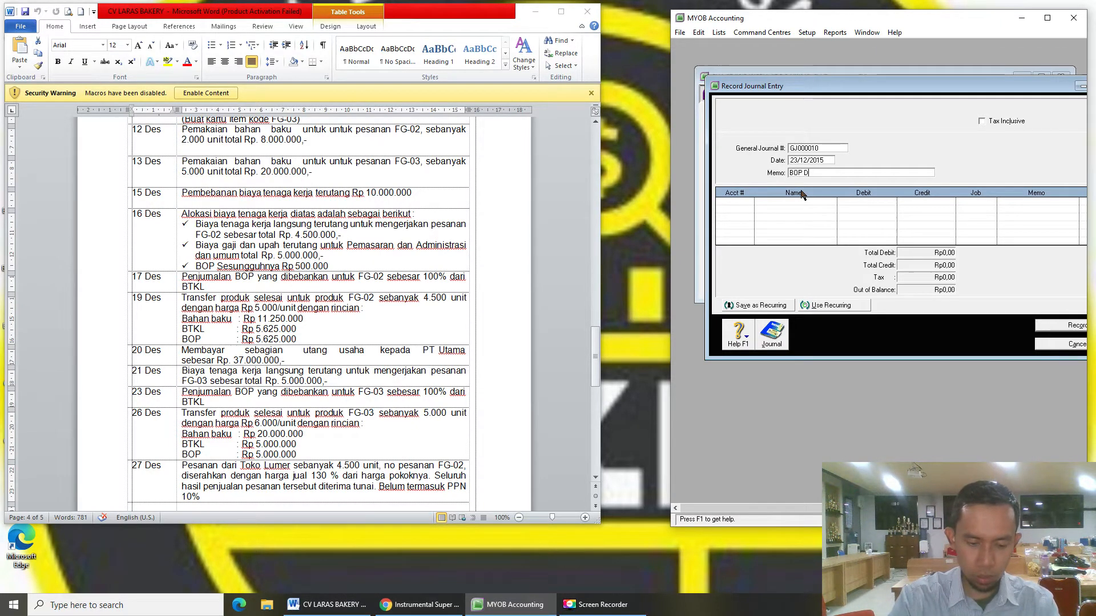
{"action": "type", "text": "ibebankan untuk"}
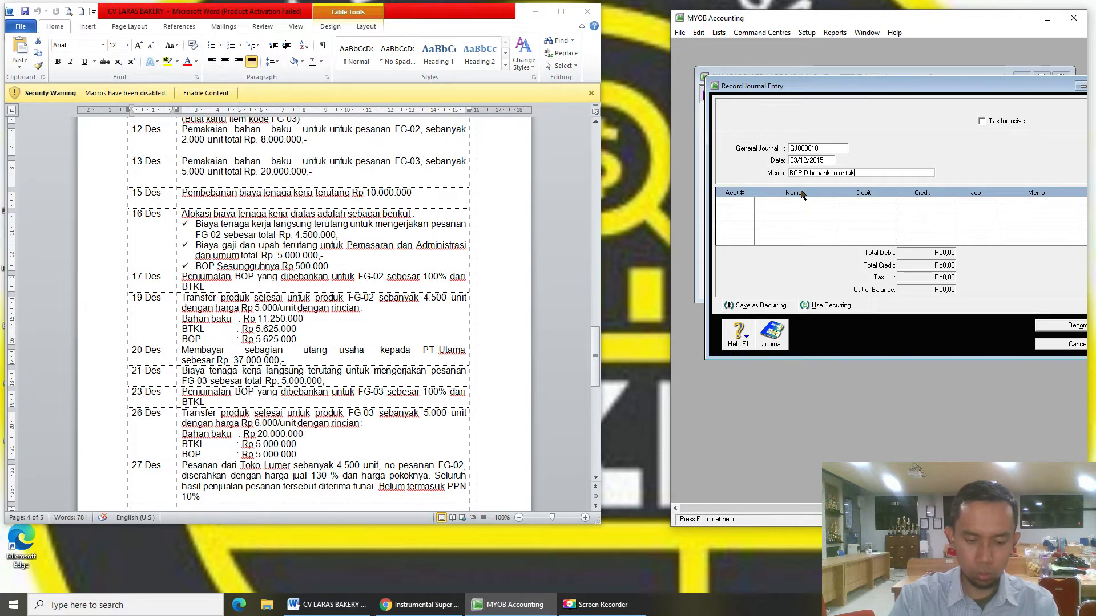
{"action": "type", "text": " FG-03"}
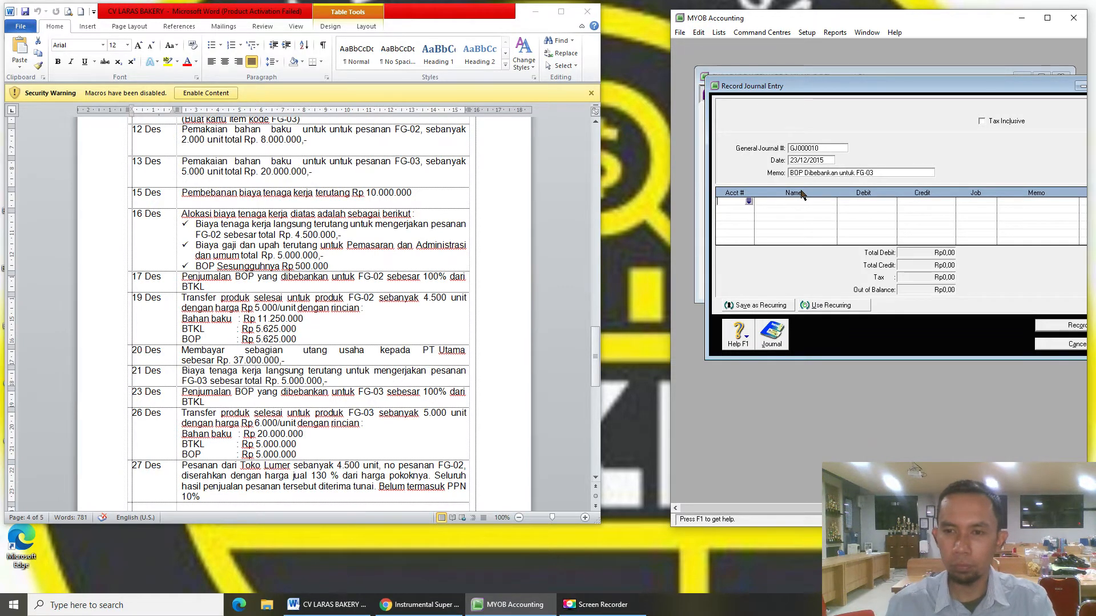
- Debit 1-1303 WIP - FOH and credit 5-1201 FOH - Applied Rp5.000.000, then record
{"action": "key", "text": "Tab"}
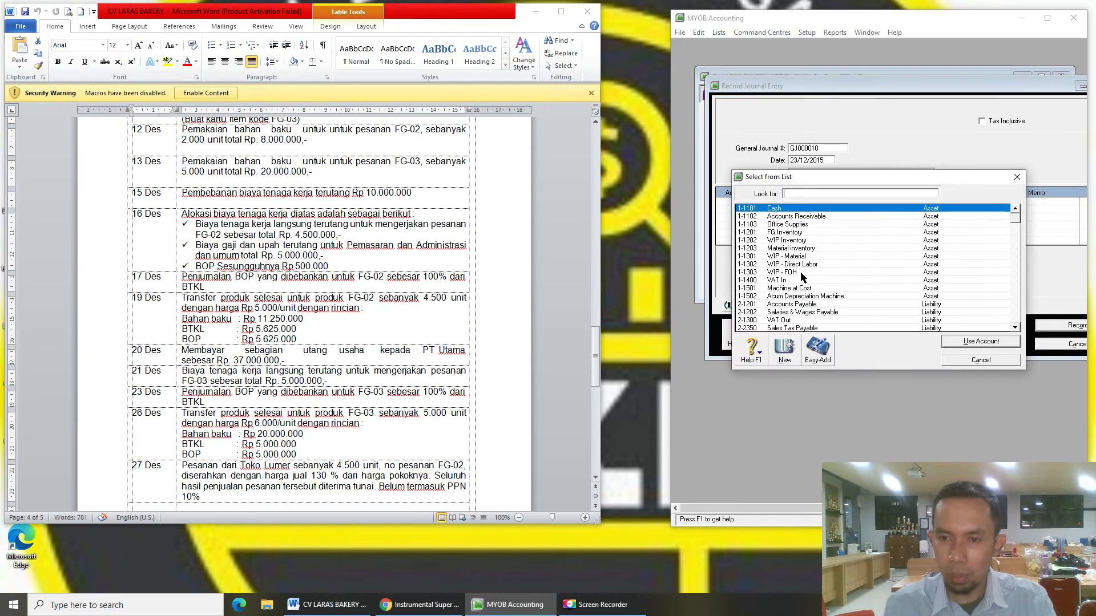
{"action": "double_click", "coordinate": [800, 273]}
{"action": "type", "text": "5"}
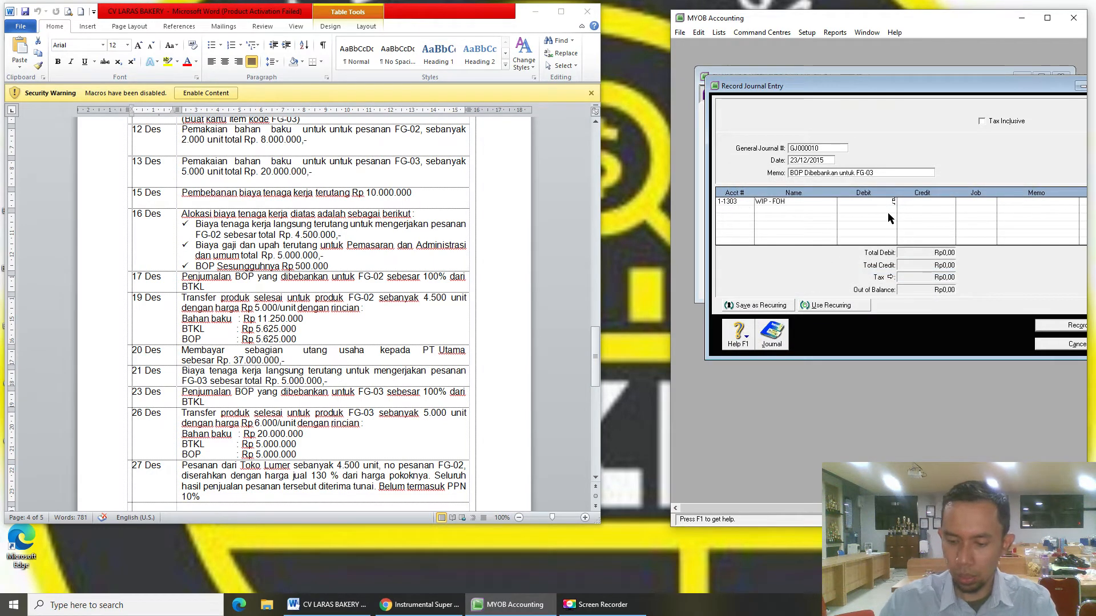
{"action": "type", "text": ".000.000"}
{"action": "key", "text": "Tab"}
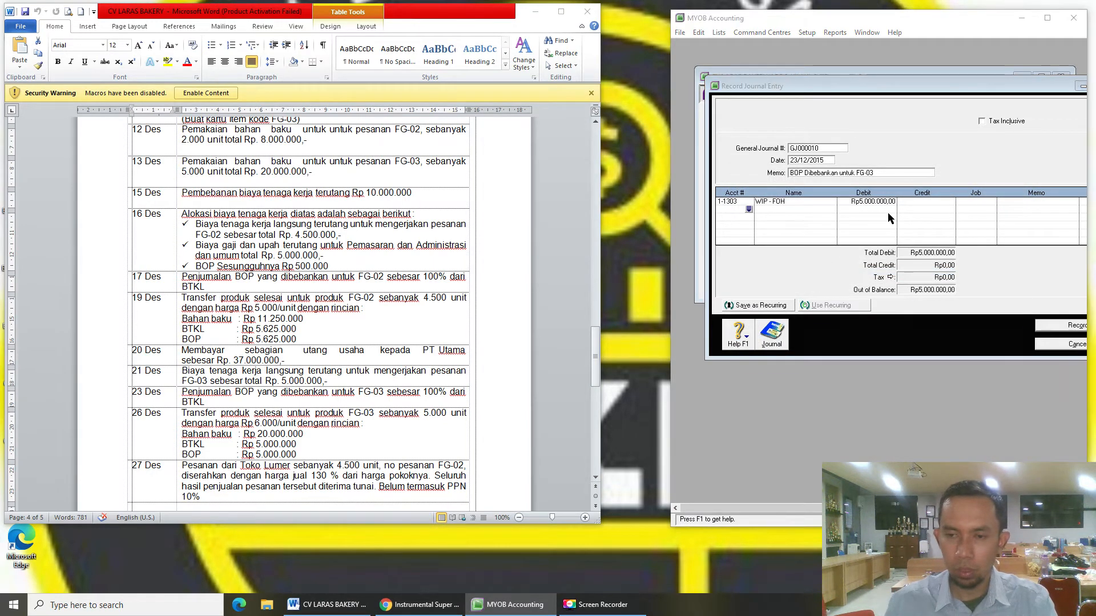
{"action": "key", "text": "Tab"}
{"action": "type", "text": "5"}
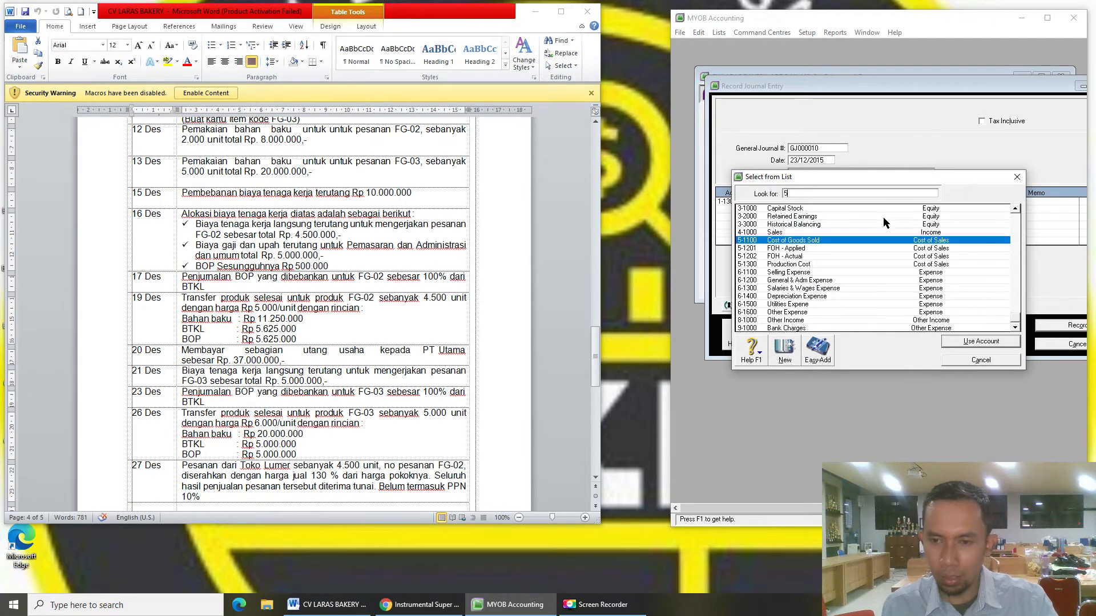
{"action": "double_click", "coordinate": [802, 247]}
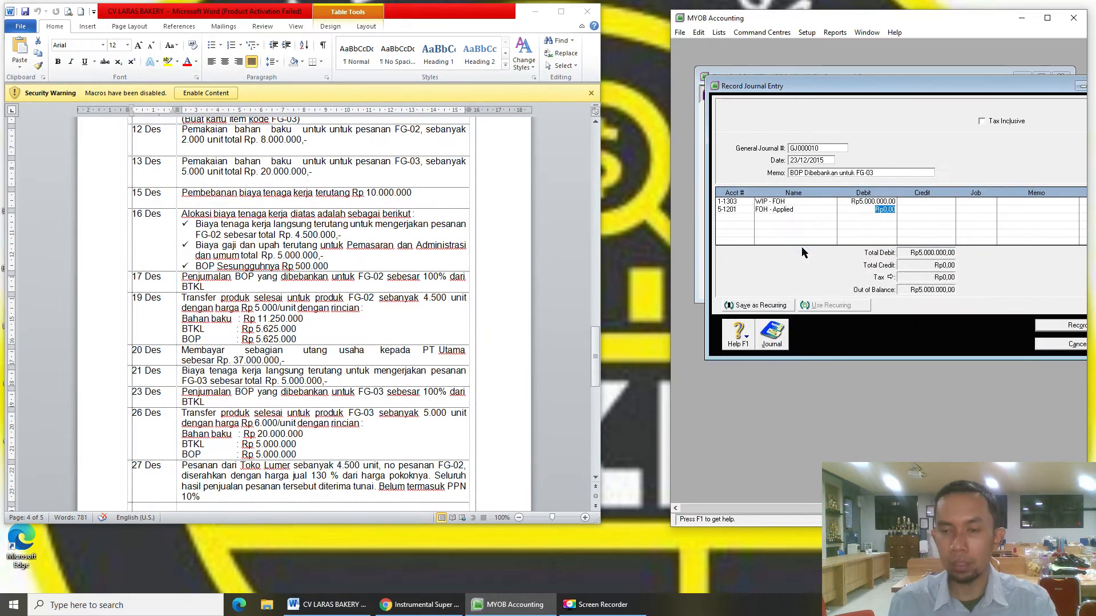
{"action": "key", "text": "Tab"}
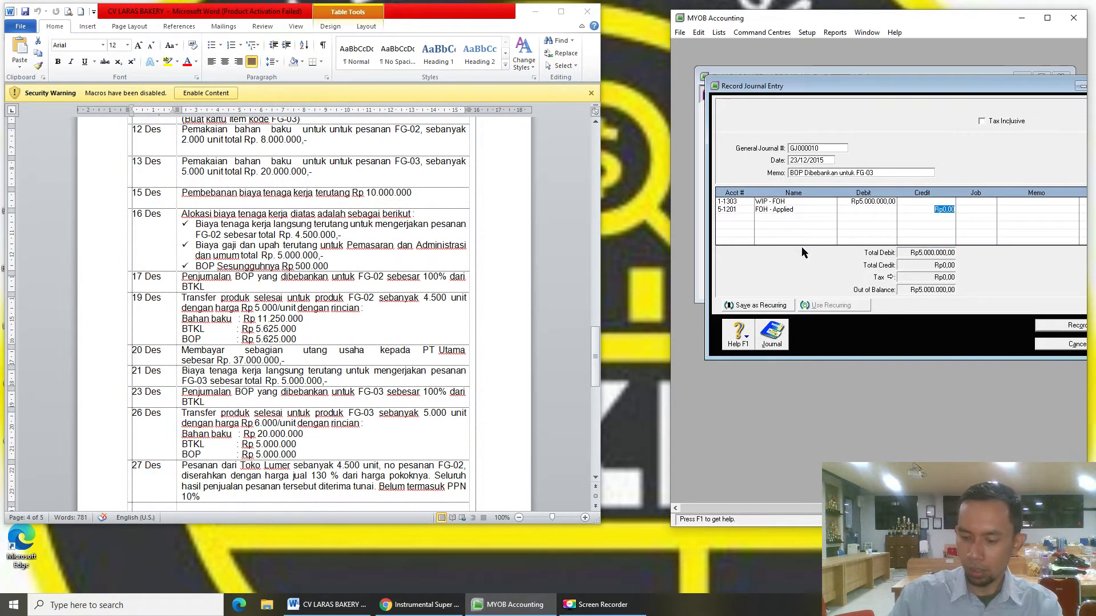
{"action": "type", "text": "5000000"}
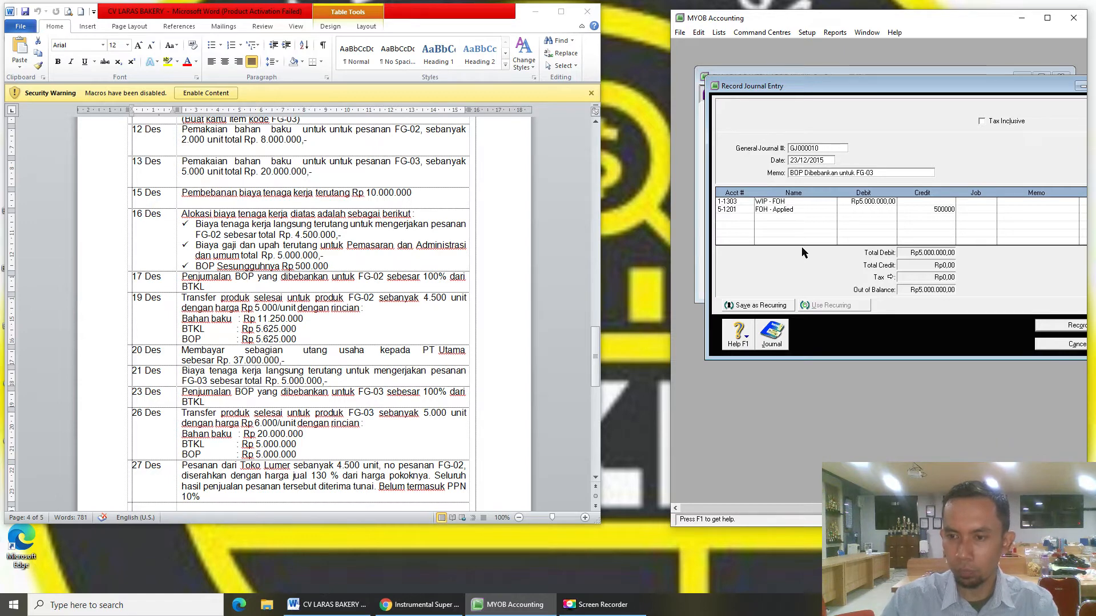
{"action": "key", "text": "Tab"}
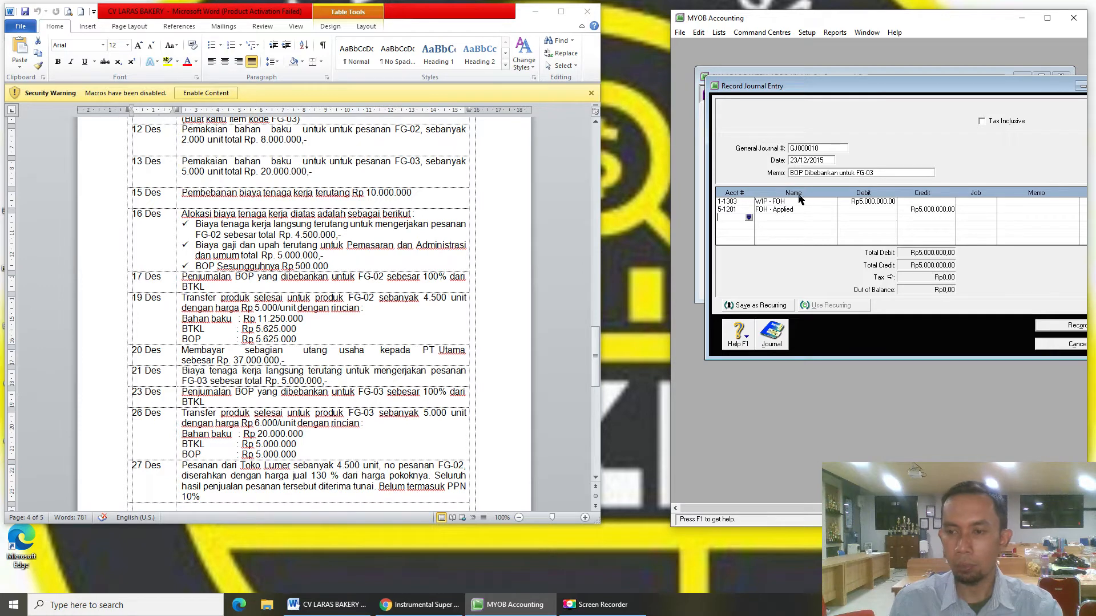
{"action": "left_click", "coordinate": [1049, 327]}
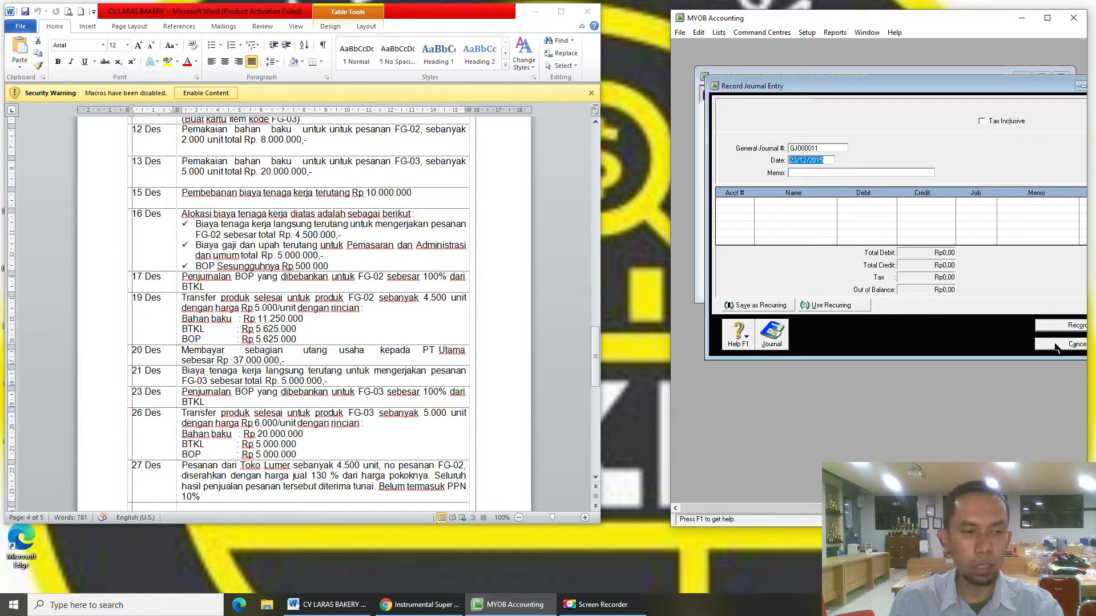
- Close the empty journal form and select the 26 Des row in the Word list
{"action": "left_click", "coordinate": [1053, 345]}
{"action": "left_click", "coordinate": [173, 421]}
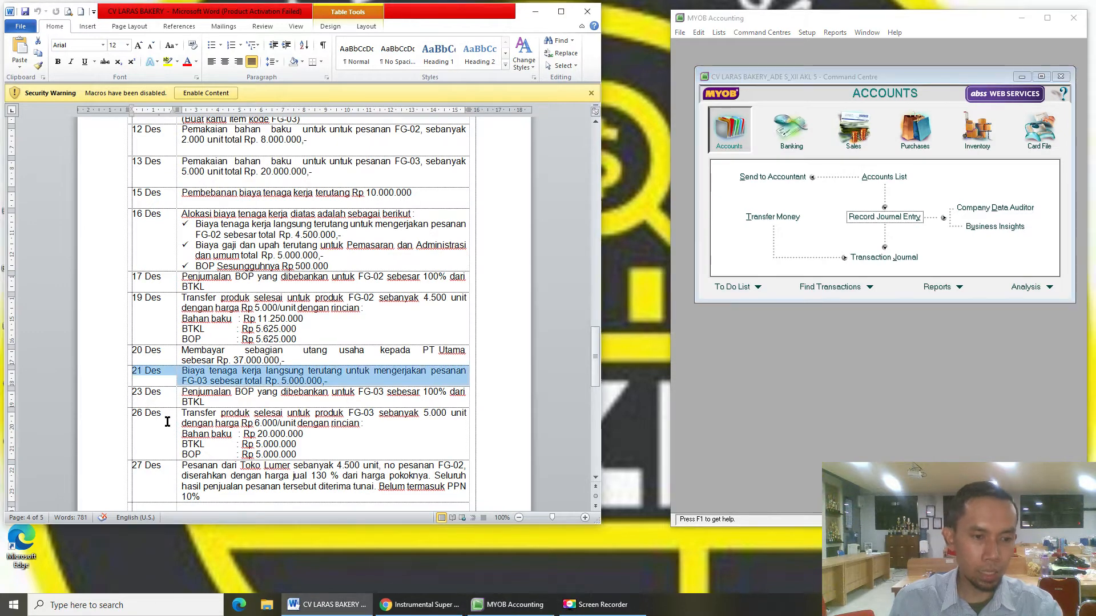
{"action": "left_click", "coordinate": [167, 422]}
{"action": "left_click", "coordinate": [306, 432], "text": "shift"}
{"action": "scroll", "coordinate": [306, 432], "scroll_direction": "down", "scroll_amount": 4}
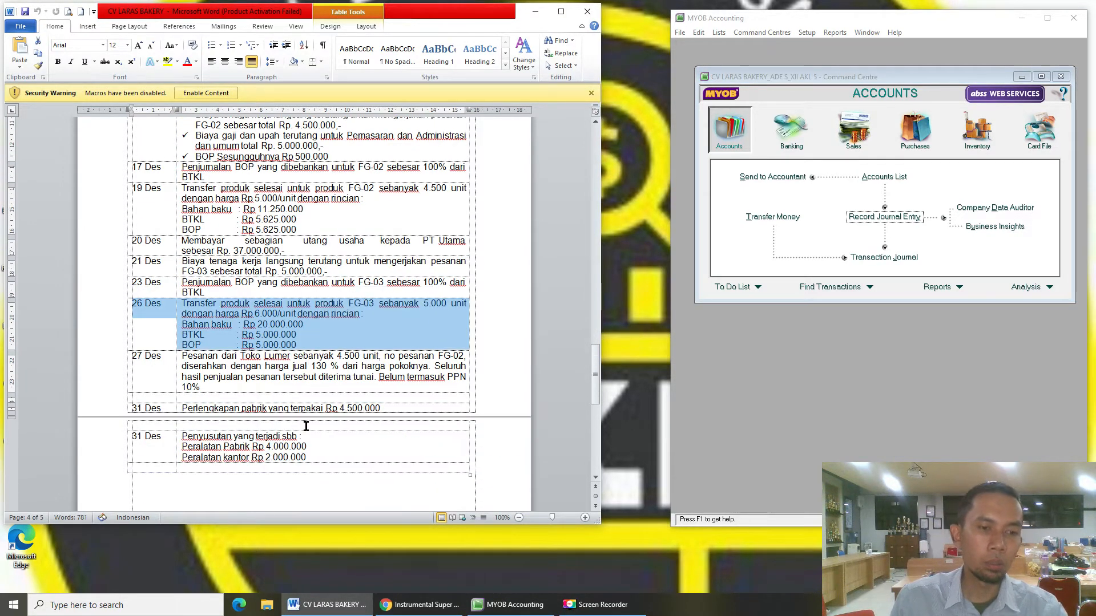
{"action": "scroll", "coordinate": [307, 426], "scroll_direction": "down", "scroll_amount": 4}
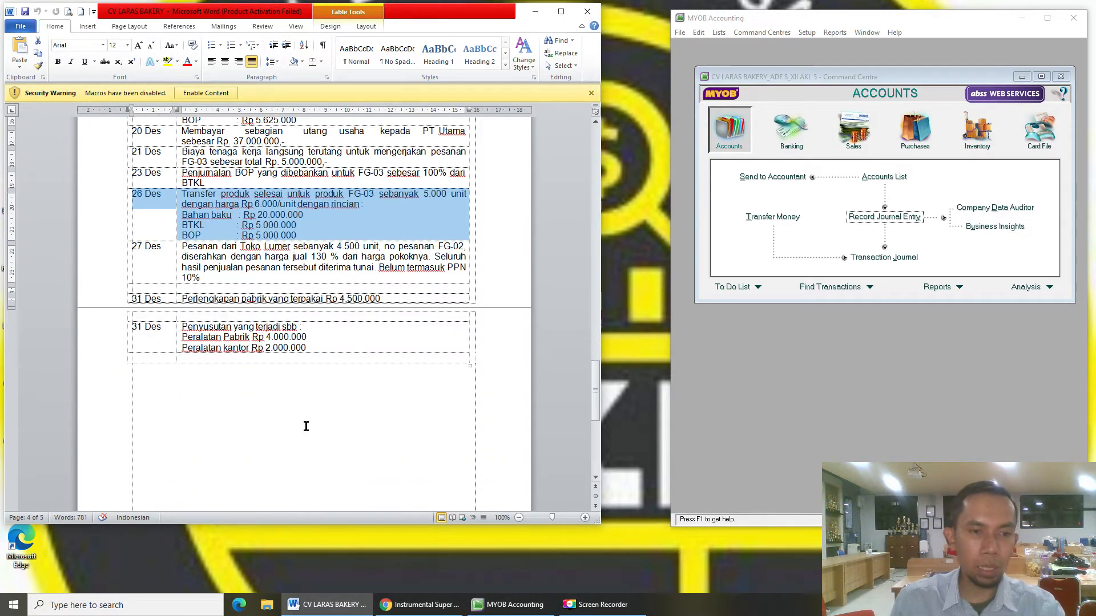
- Check the WIP - Direct Labor, WIP - FOH and 5-1300 Production Cost accounts, then close the list
{"action": "left_click", "coordinate": [877, 181]}
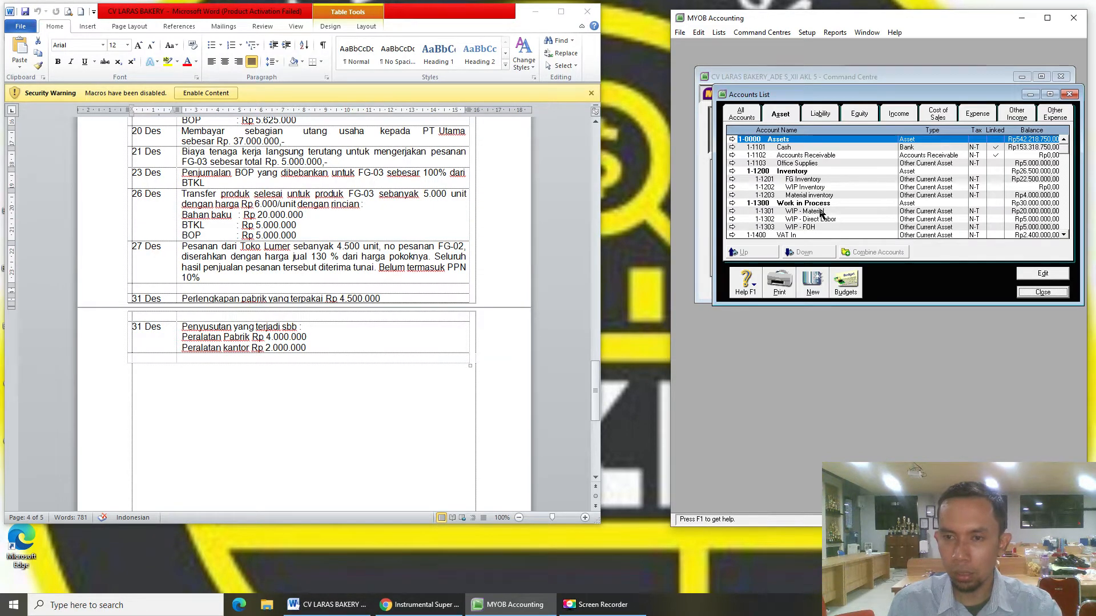
{"action": "scroll", "coordinate": [820, 212], "scroll_direction": "down", "scroll_amount": 2}
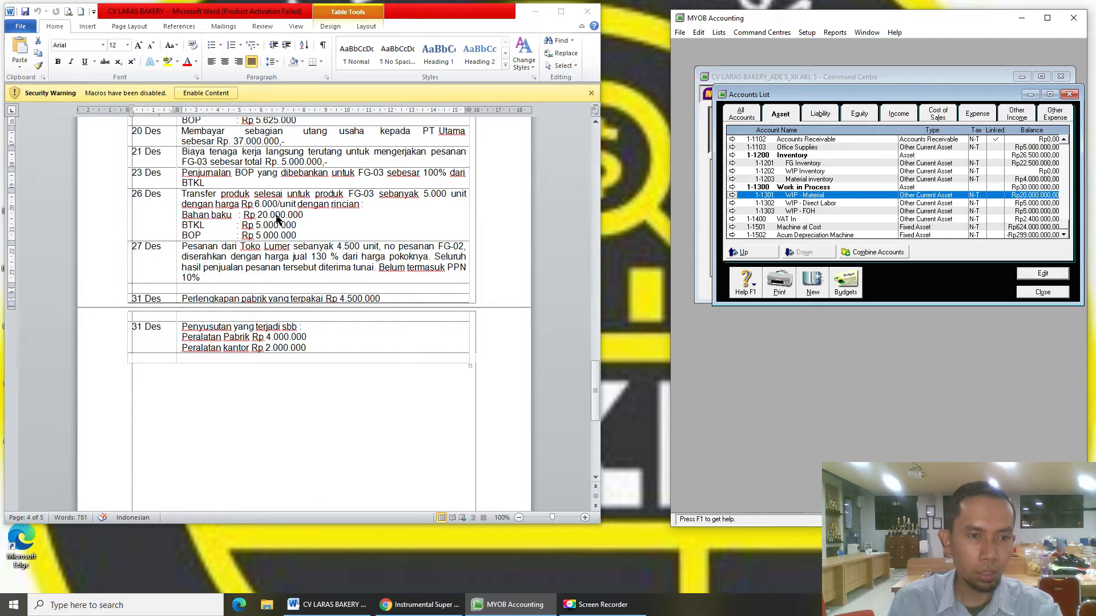
{"action": "left_click", "coordinate": [812, 204]}
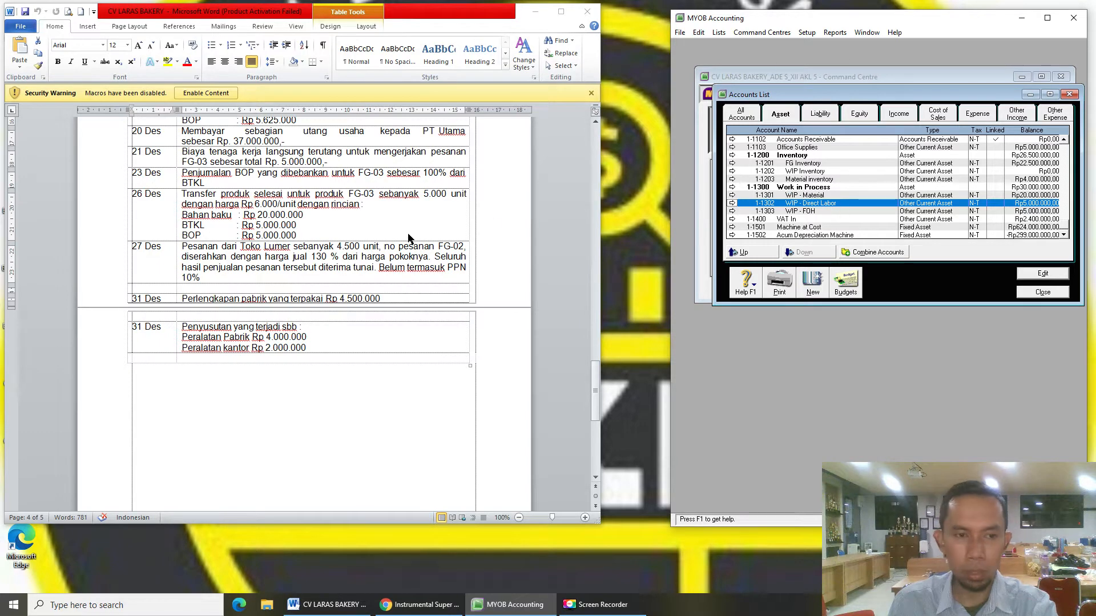
{"action": "key", "text": "Down"}
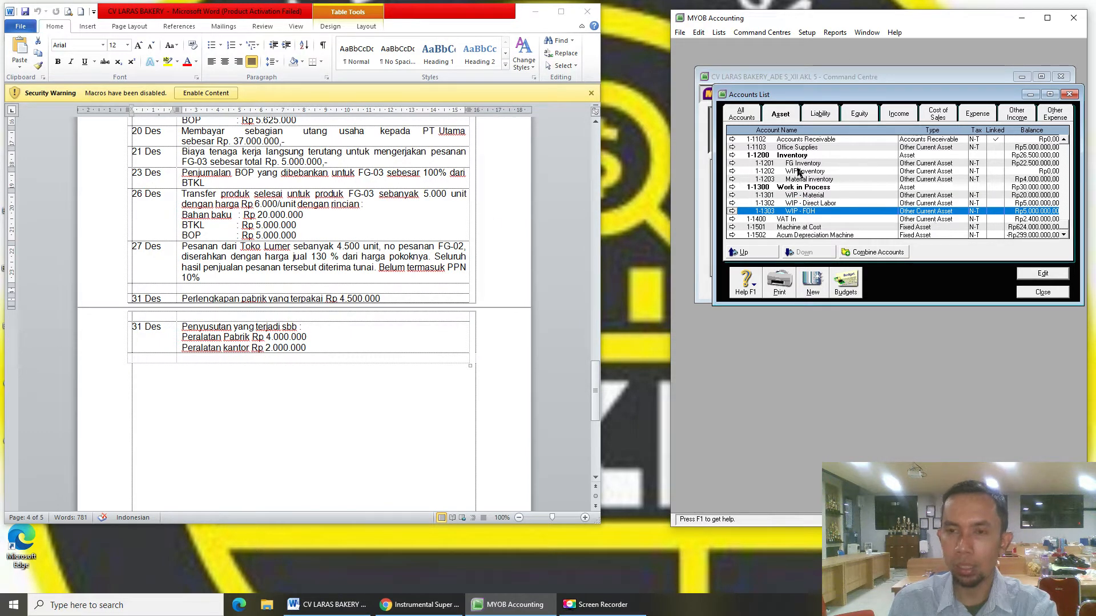
{"action": "left_click", "coordinate": [953, 116]}
{"action": "left_click", "coordinate": [829, 179]}
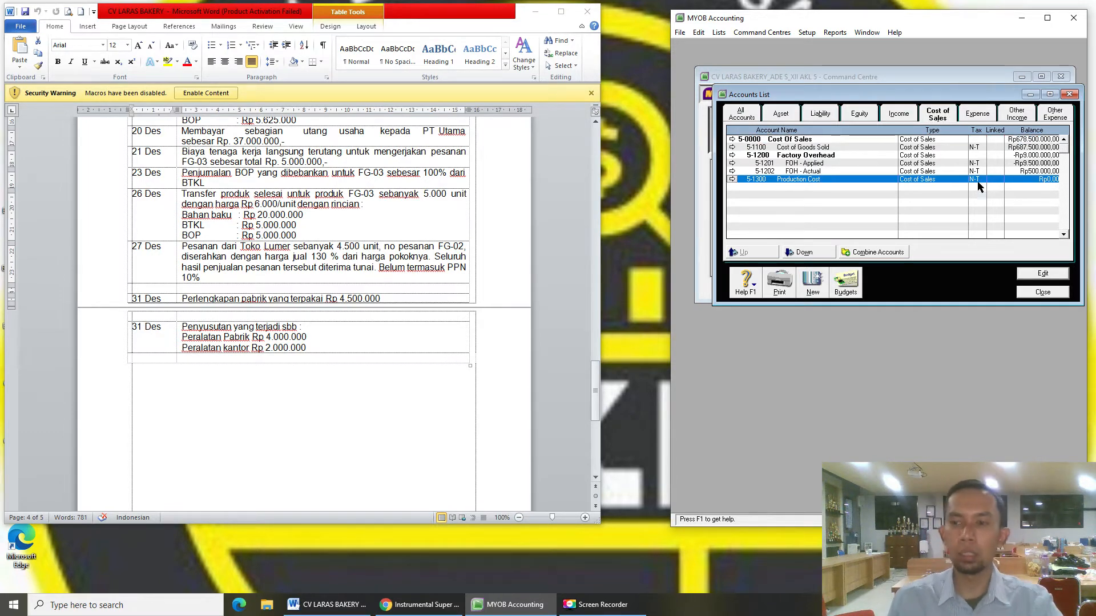
{"action": "left_click", "coordinate": [1032, 293]}
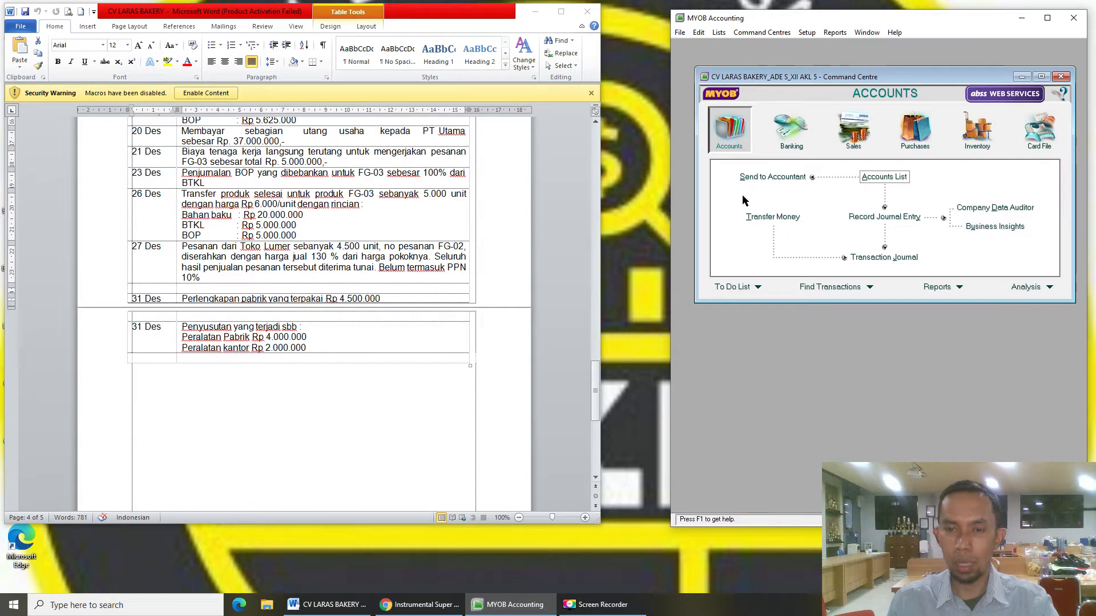
- Start a general journal dated 26/12/2015 with memo 'Transfer Produk Selesai FG-03'
{"action": "left_click", "coordinate": [888, 217]}
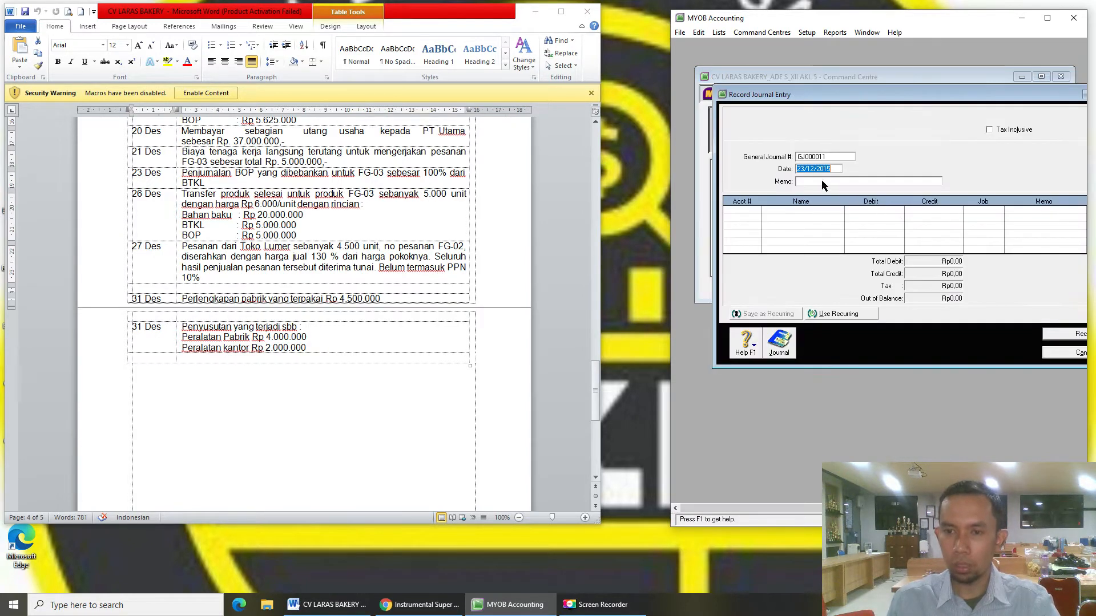
{"action": "type", "text": "2"}
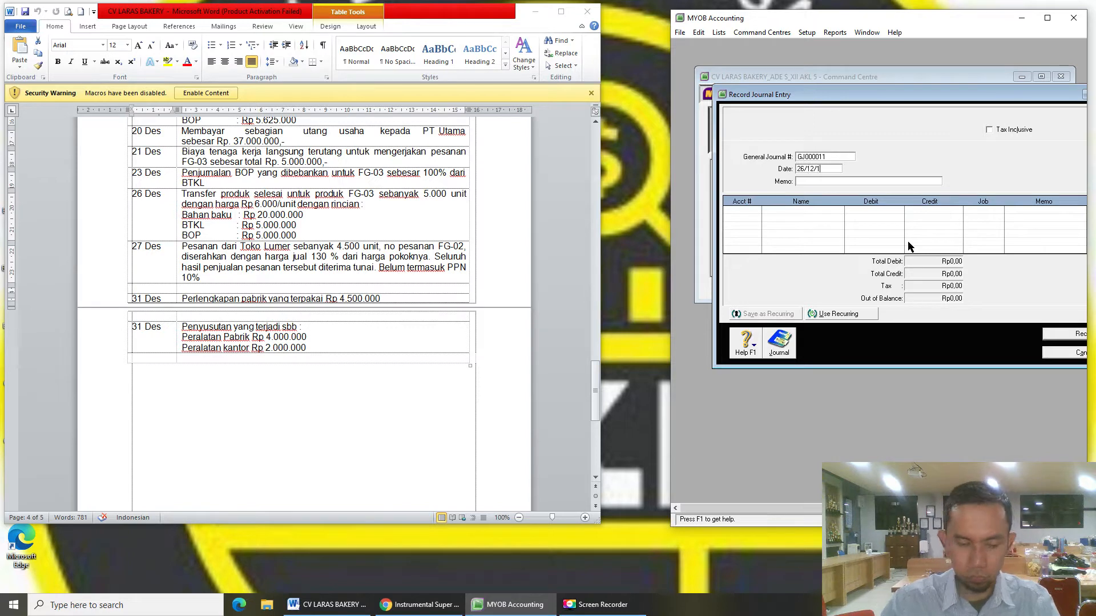
{"action": "type", "text": "6/12/2015"}
{"action": "key", "text": "Tab"}
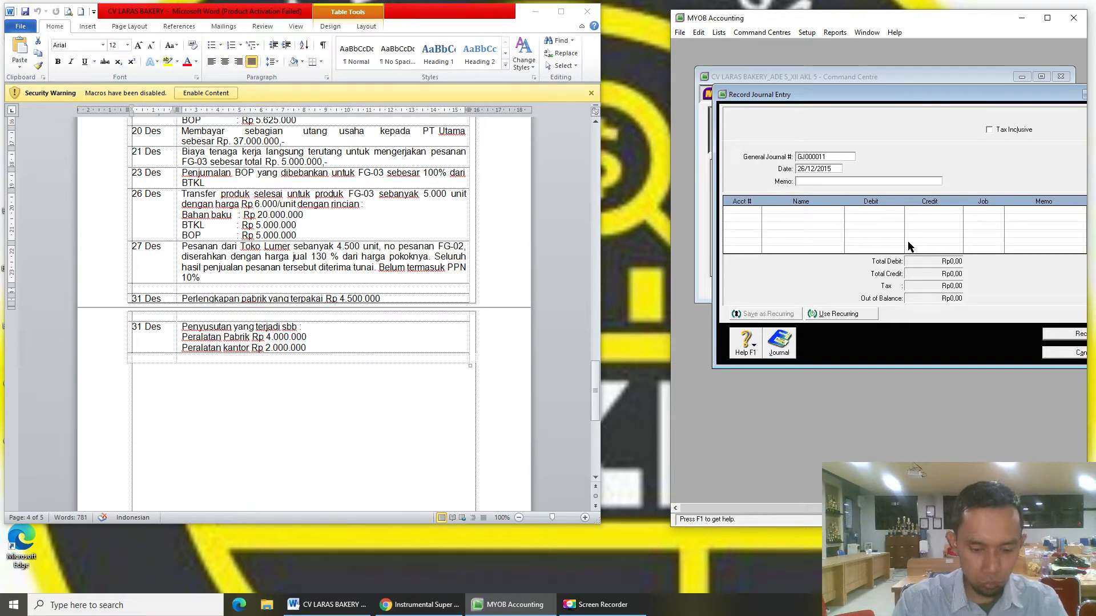
{"action": "type", "text": "Transfer Prod"}
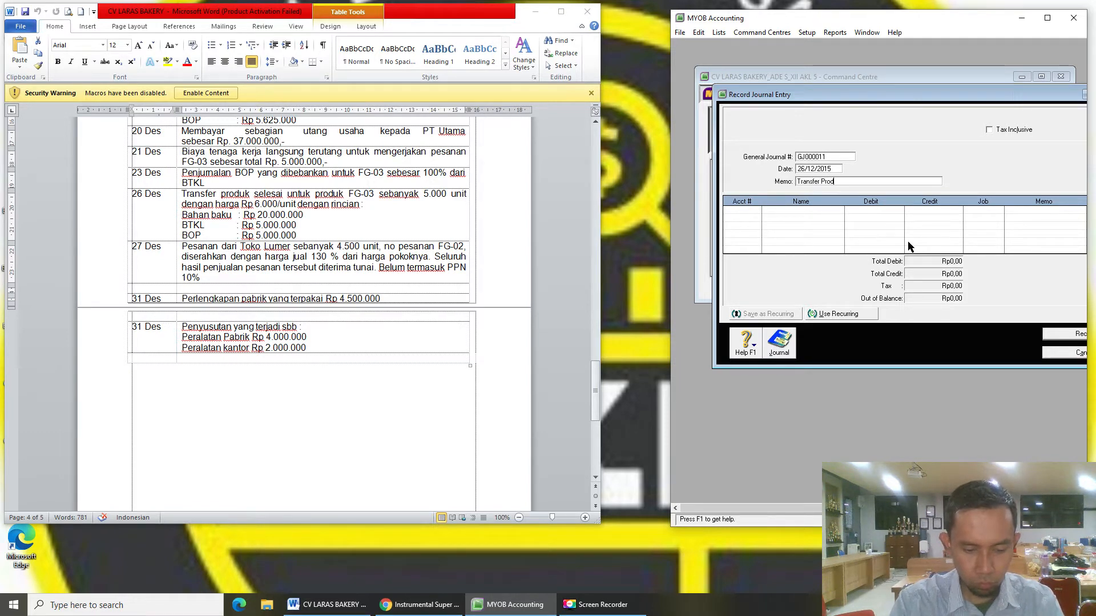
{"action": "type", "text": "uk Selesai FG"}
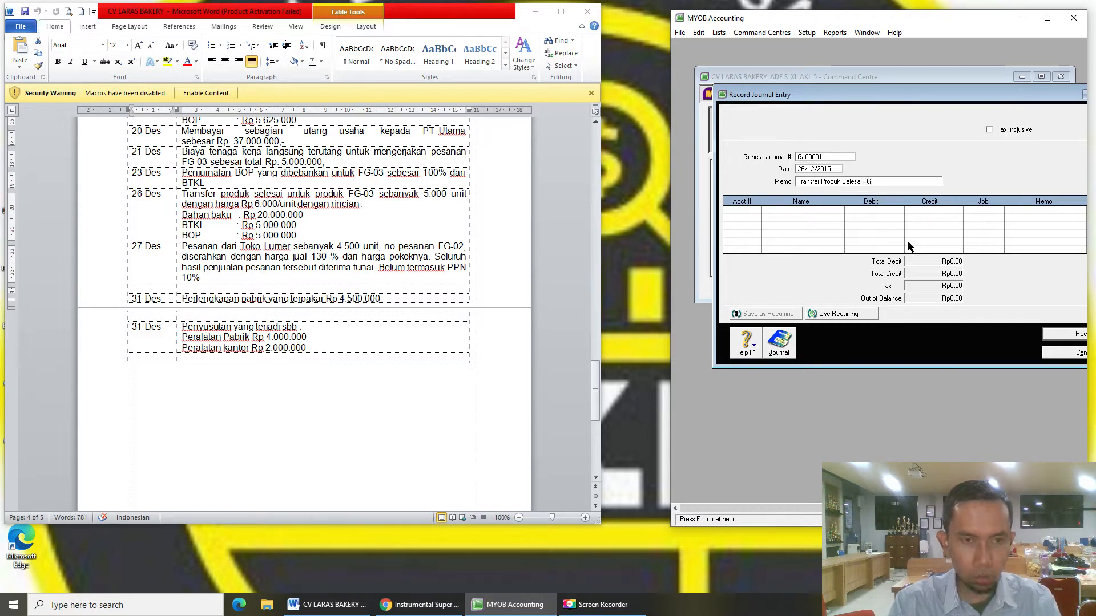
{"action": "type", "text": "-03"}
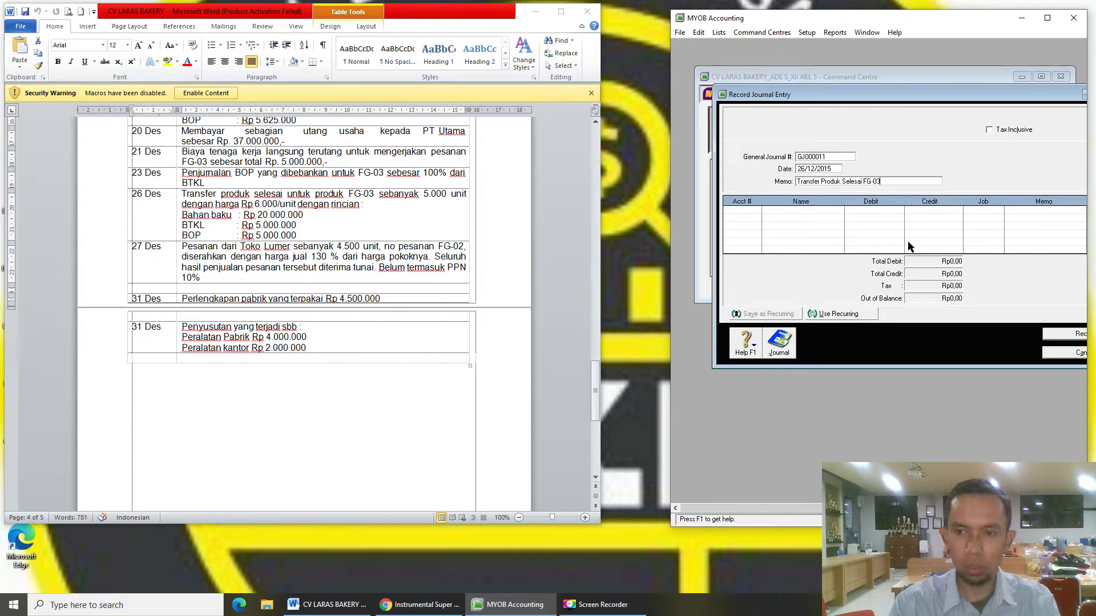
{"action": "key", "text": "Tab"}
- Debit 5-1300 Production Cost Rp30.000.000 and add 1-1301 WIP - Material as a credit line
{"action": "type", "text": "5"}
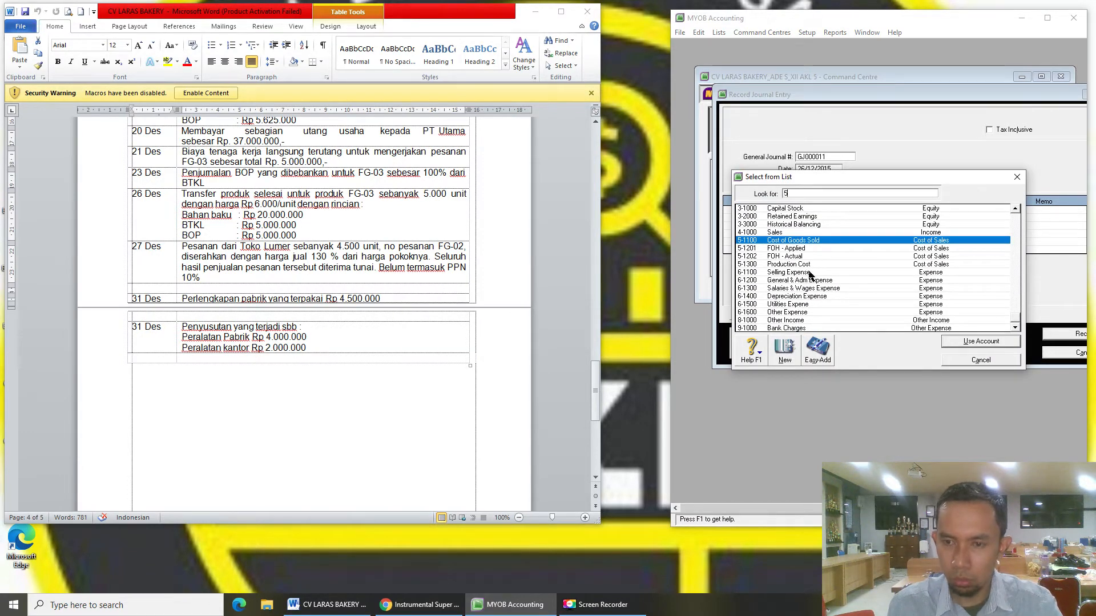
{"action": "double_click", "coordinate": [808, 265]}
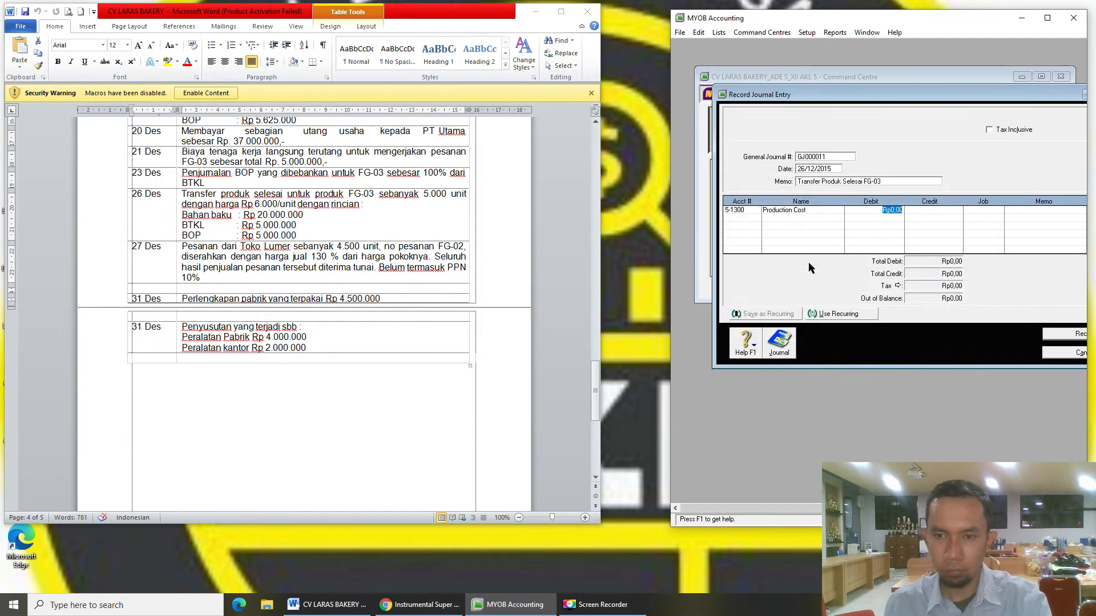
{"action": "left_click", "coordinate": [753, 220]}
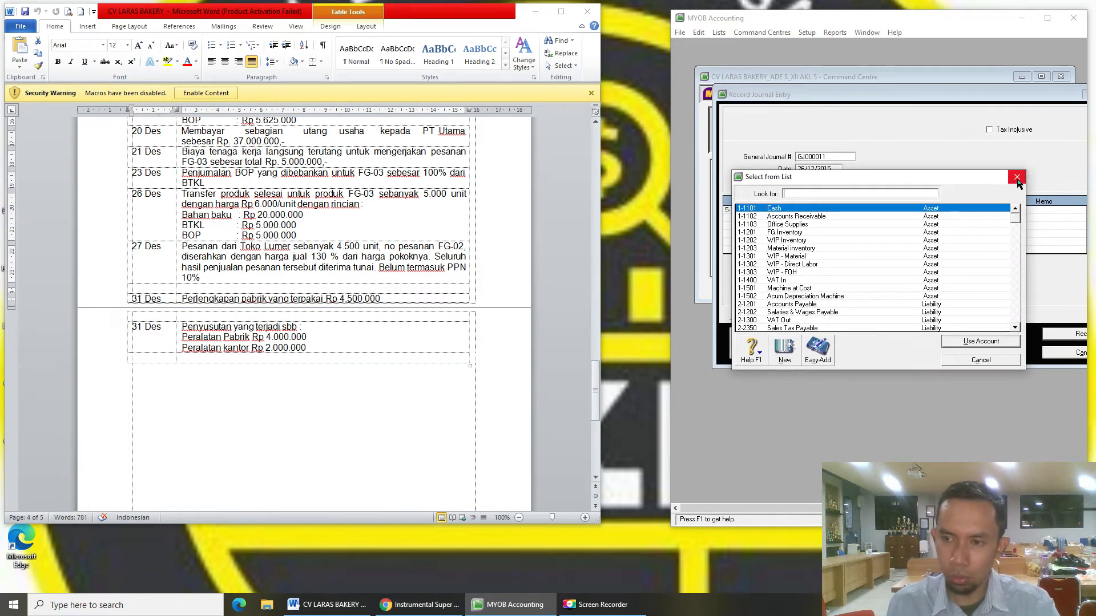
{"action": "key", "text": "Return"}
{"action": "left_click", "coordinate": [895, 210]}
{"action": "type", "text": "30"}
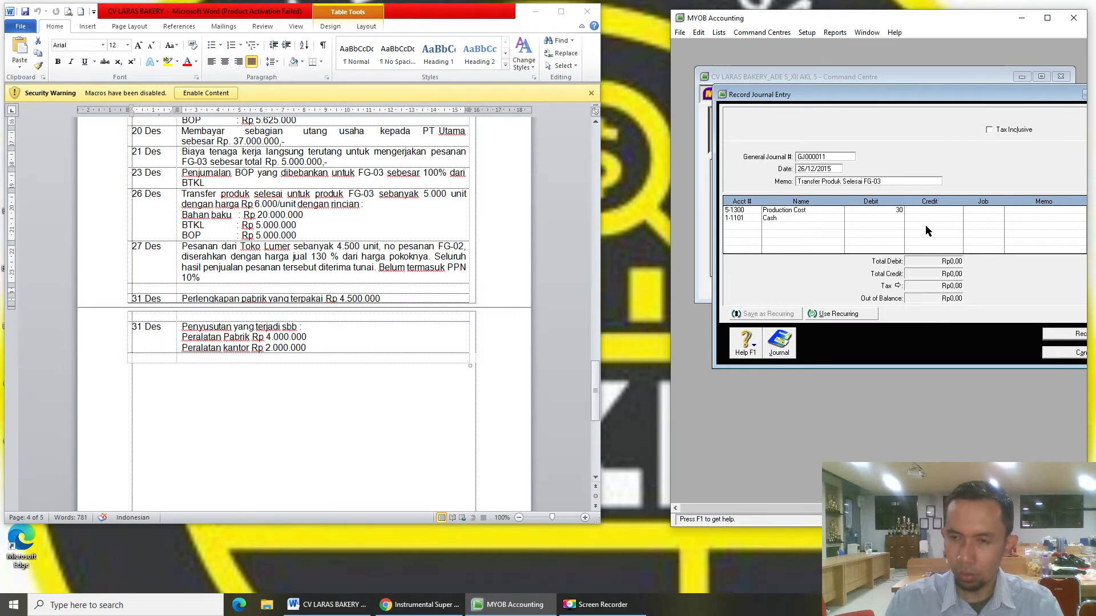
{"action": "type", "text": "000000"}
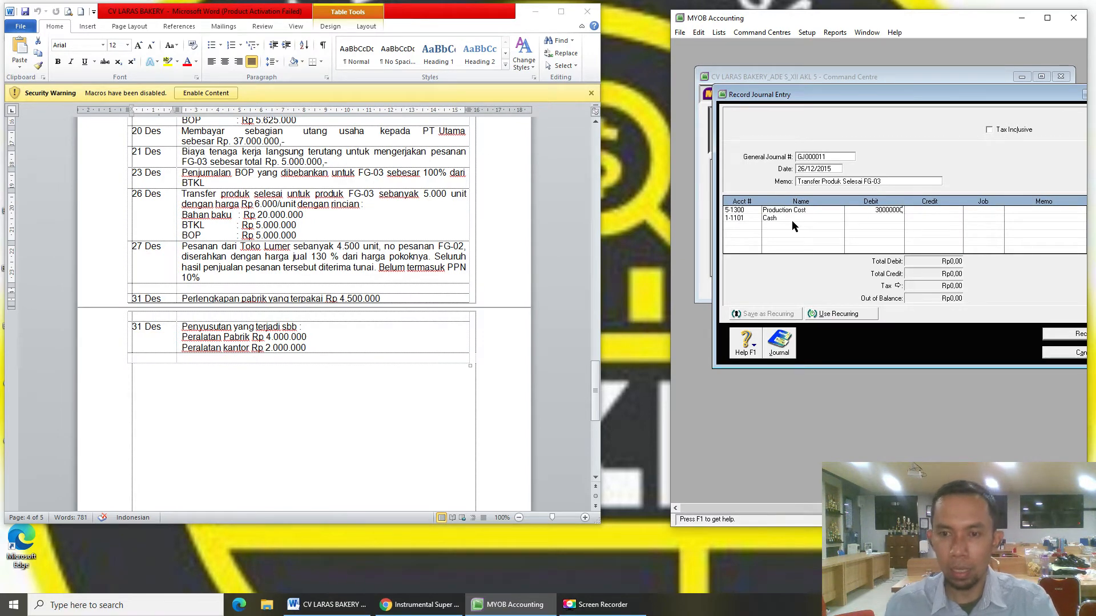
{"action": "left_click", "coordinate": [748, 219]}
{"action": "left_click", "coordinate": [758, 218]}
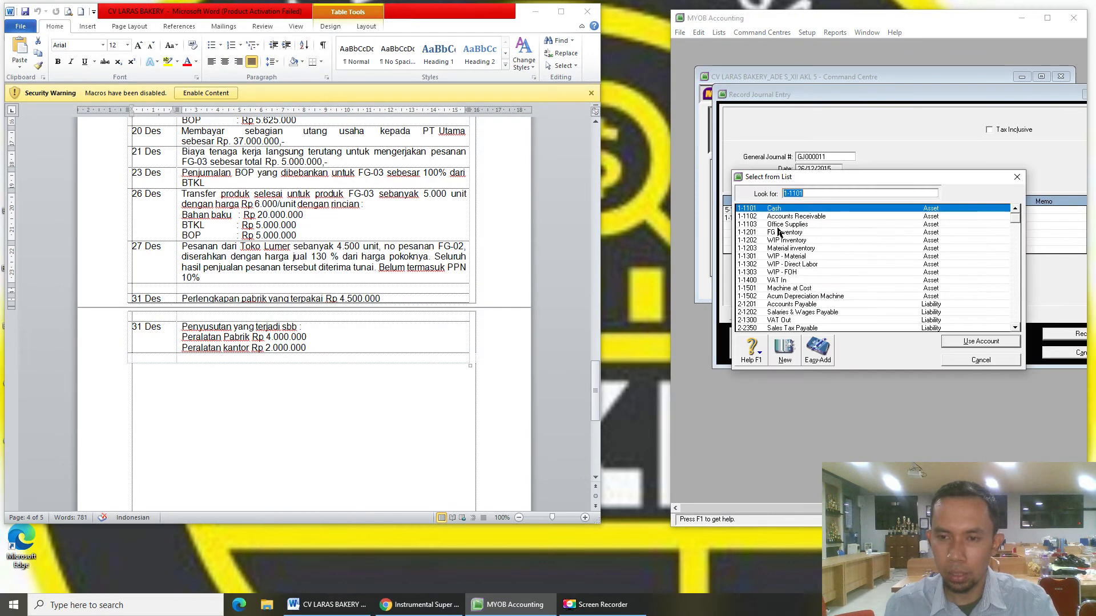
{"action": "double_click", "coordinate": [799, 262]}
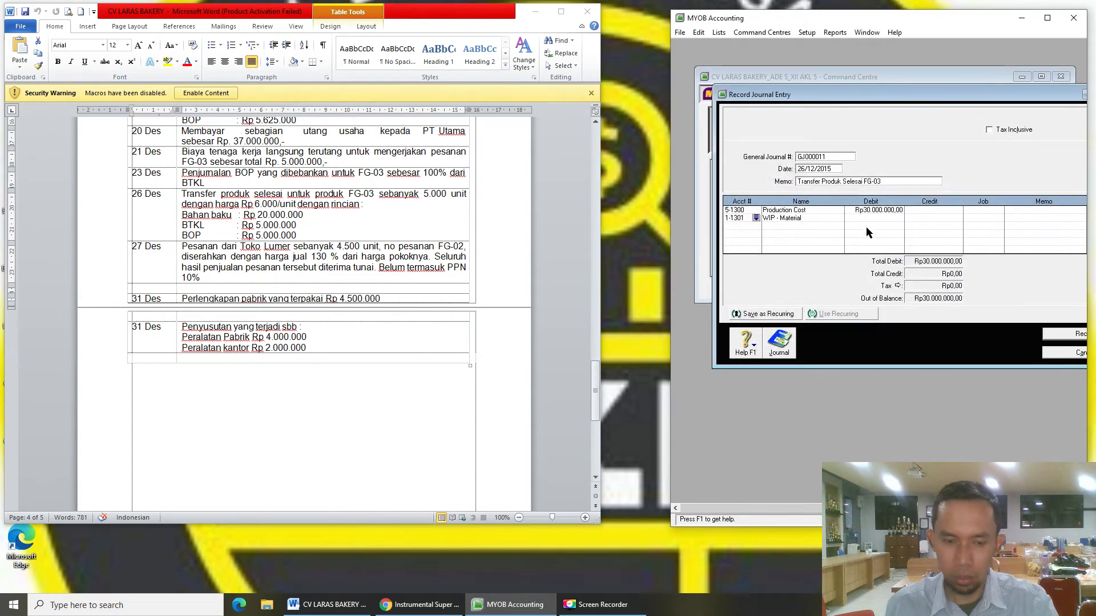
{"action": "key", "text": "Tab"}
{"action": "key", "text": "Tab"}
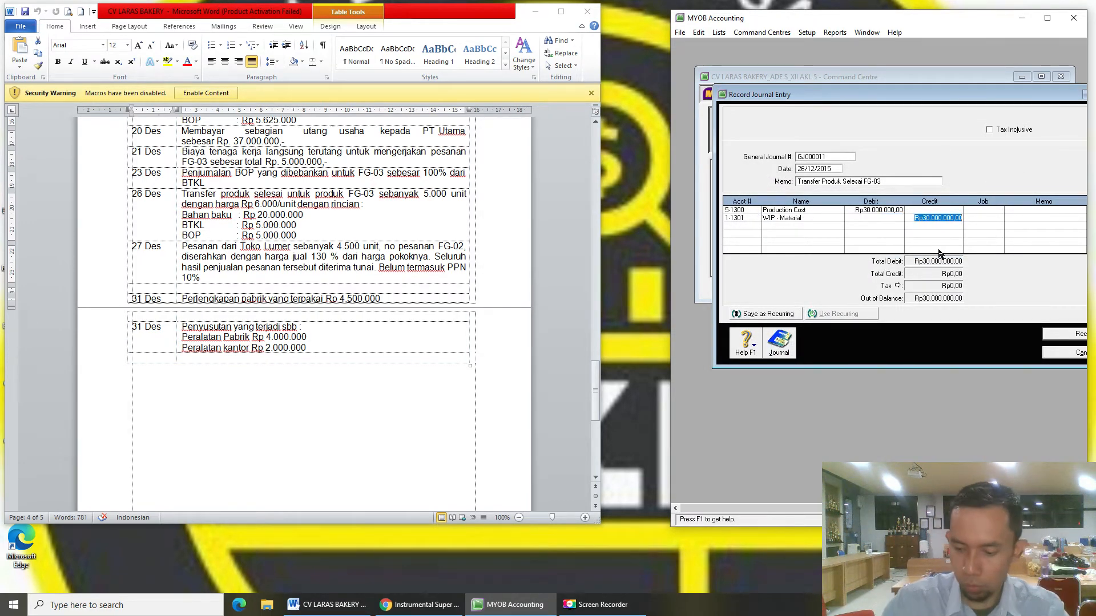
{"action": "type", "text": "20000"}
{"action": "key", "text": "Tab"}
- Credit WIP - Material Rp20.000.000, WIP - Direct Labor and WIP - FOH Rp5.000.000 each, and record
{"action": "key", "text": "Tab"}
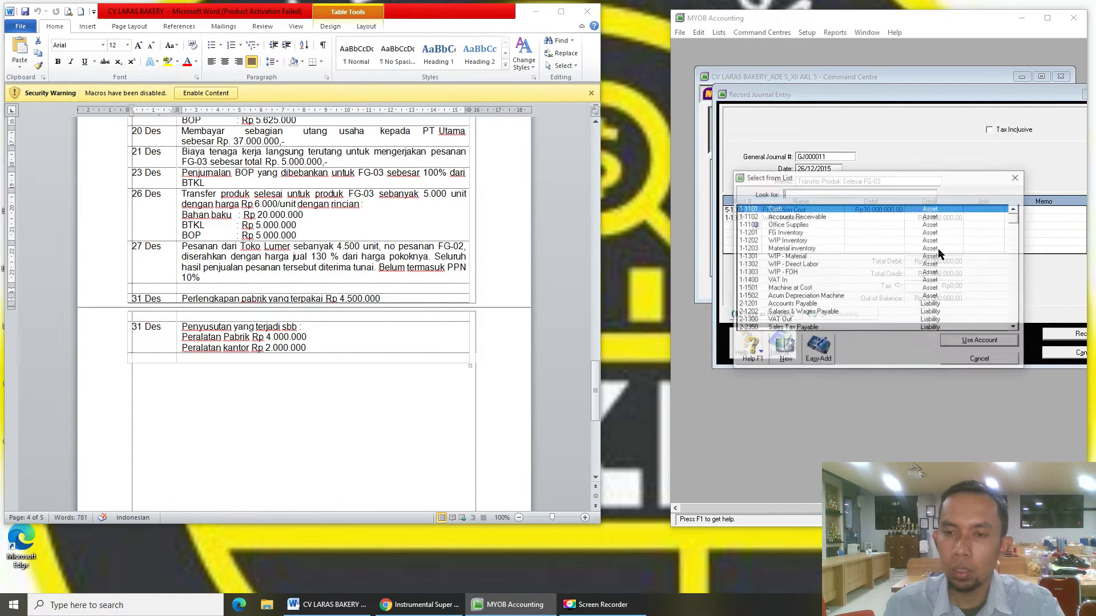
{"action": "double_click", "coordinate": [805, 265]}
{"action": "key", "text": "Tab"}
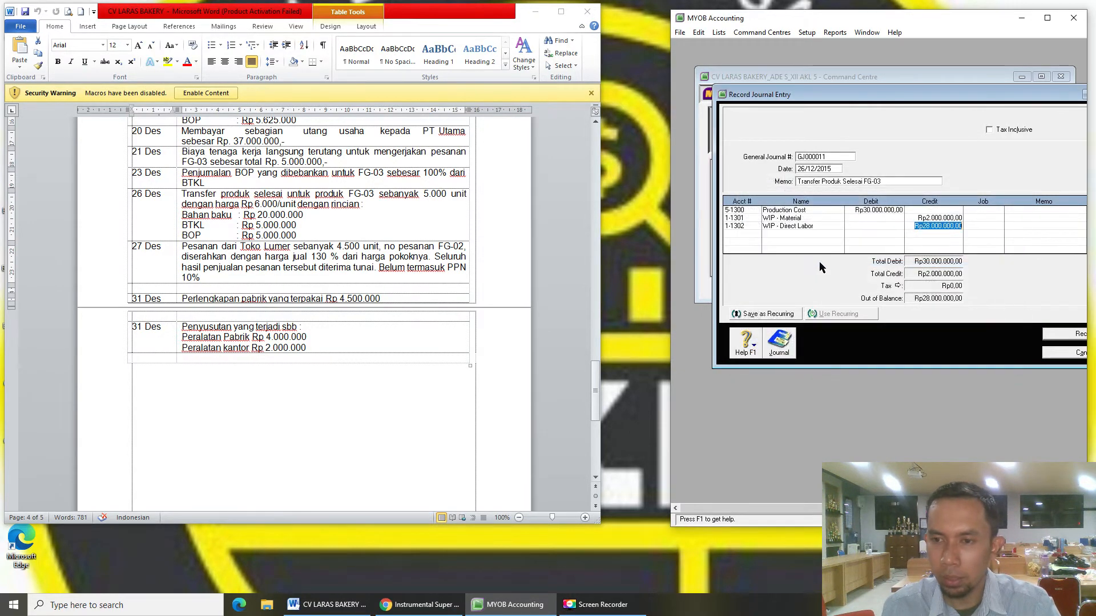
{"action": "left_click", "coordinate": [936, 218]}
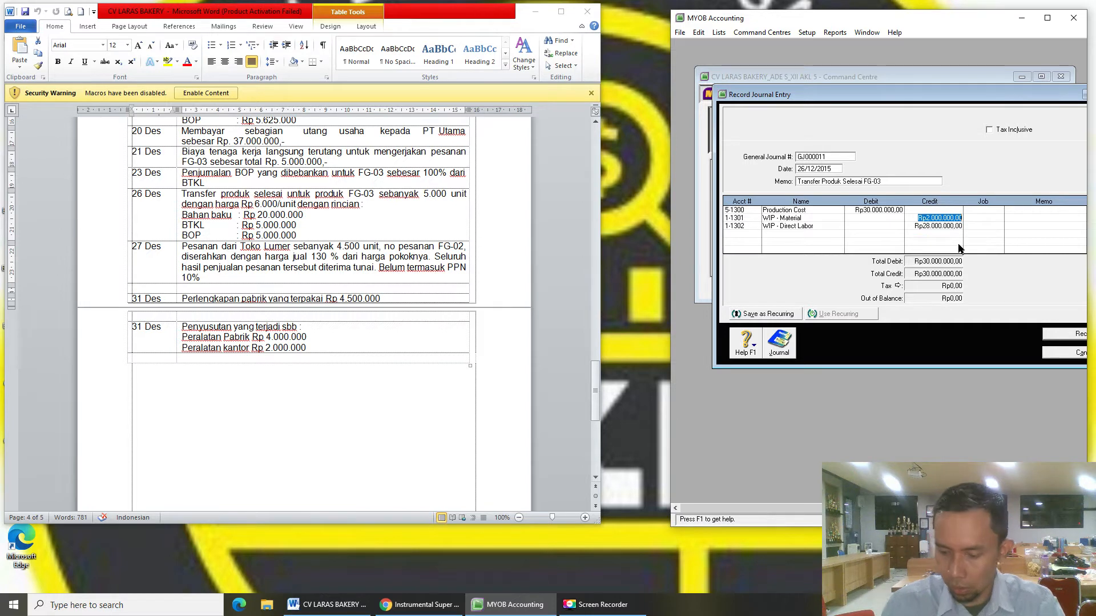
{"action": "type", "text": "2"}
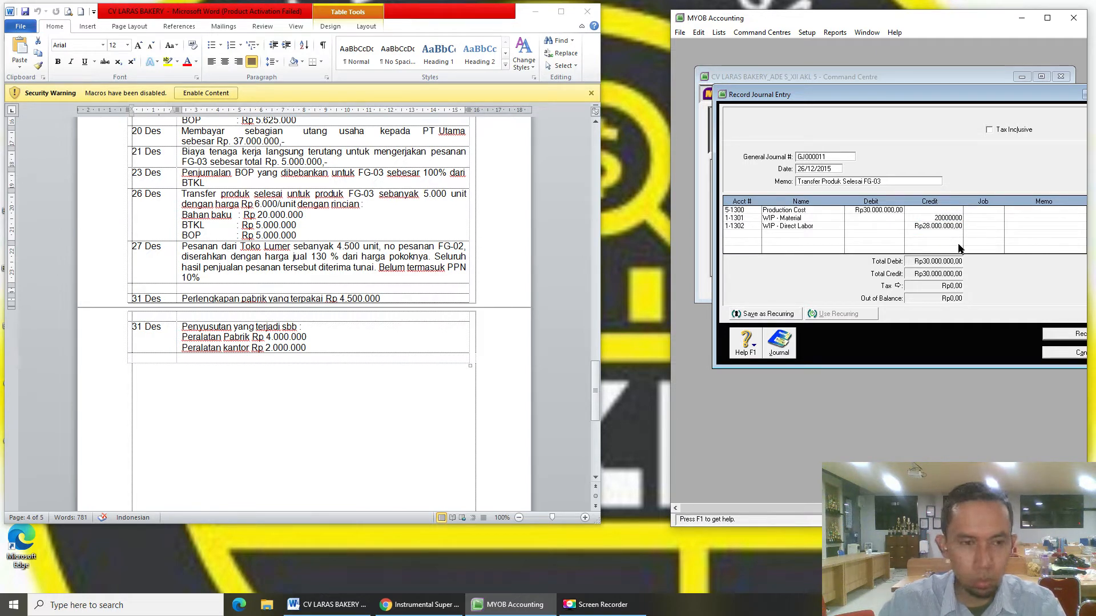
{"action": "key", "text": "Down"}
{"action": "type", "text": "5"}
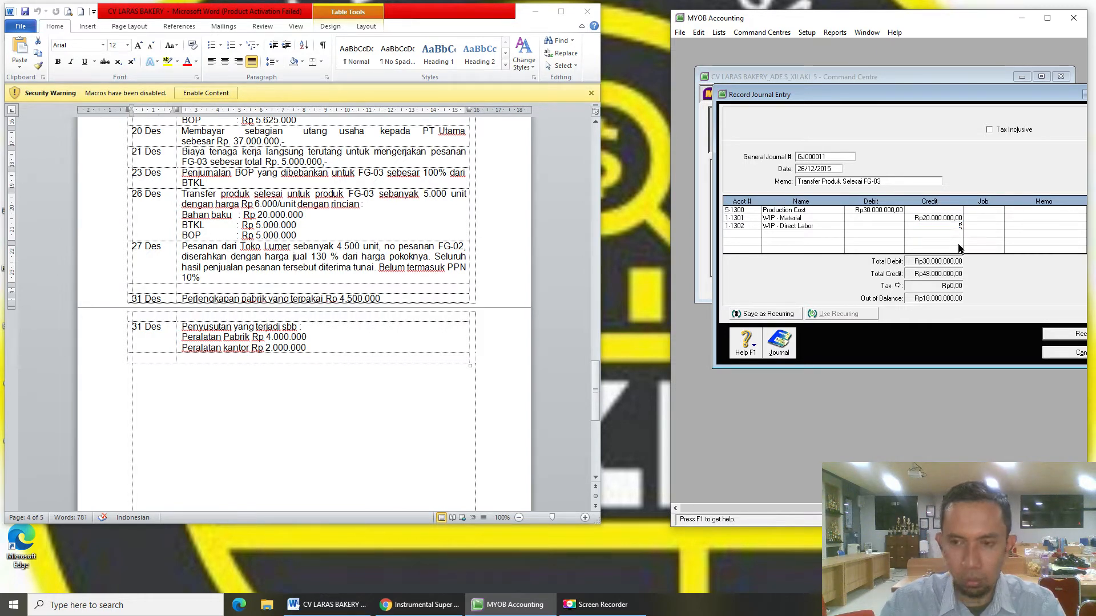
{"action": "type", "text": ".000.000"}
{"action": "key", "text": "Return"}
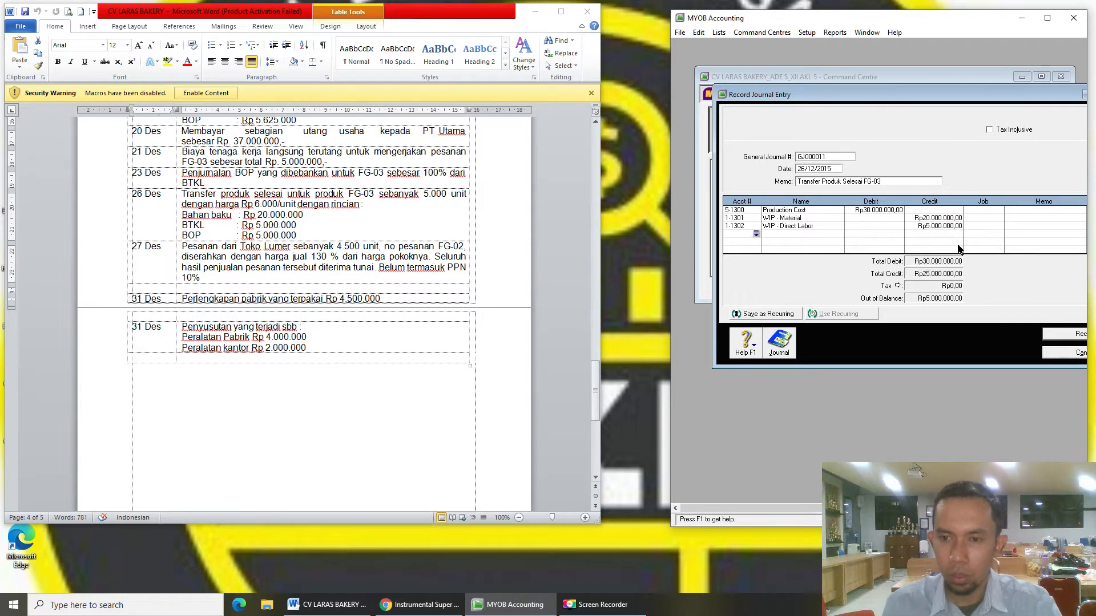
{"action": "key", "text": "Tab"}
{"action": "double_click", "coordinate": [817, 277]}
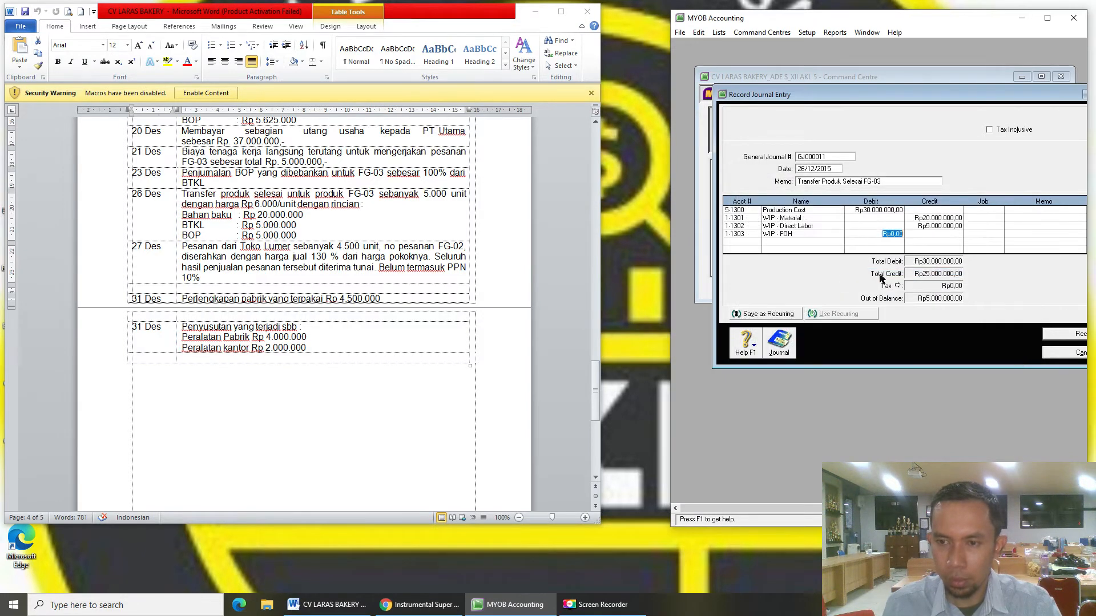
{"action": "key", "text": "Tab"}
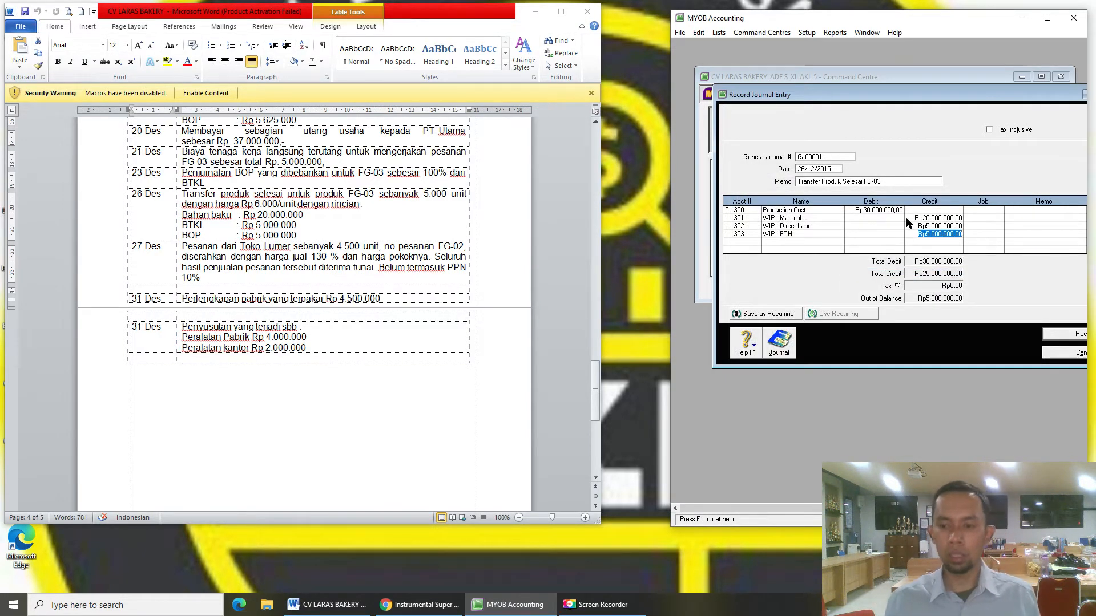
{"action": "key", "text": "Tab"}
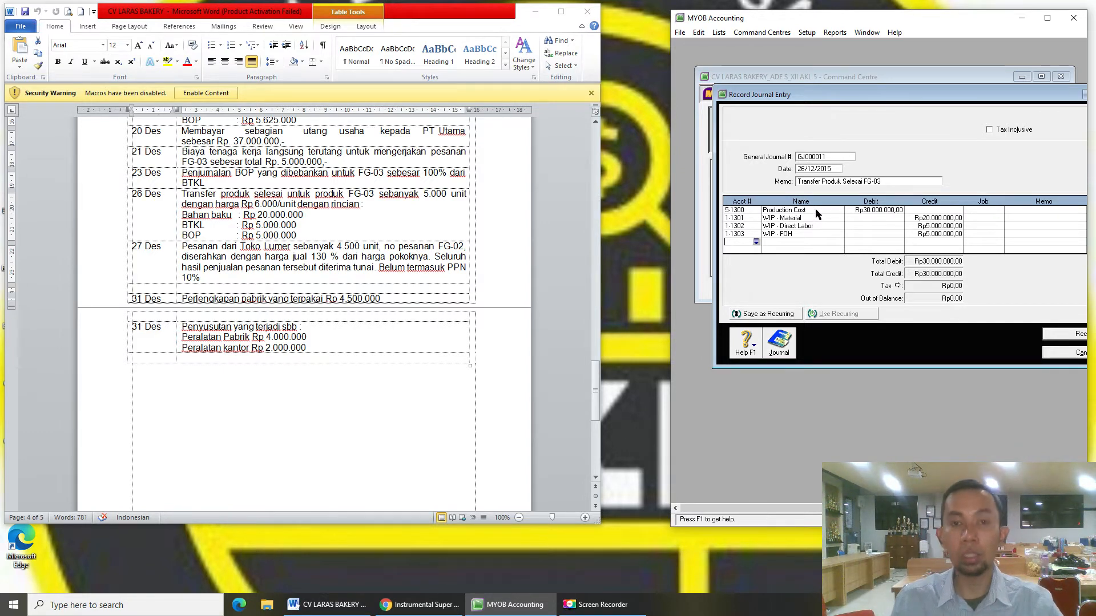
{"action": "left_click", "coordinate": [1065, 336]}
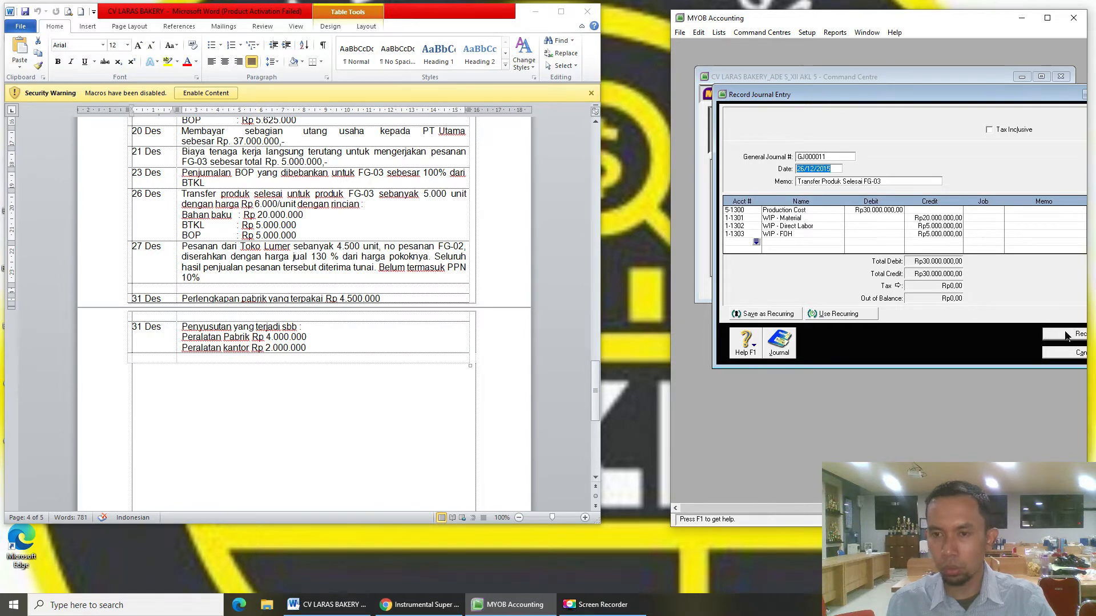
- Start an inventory adjustment dated 26/12/2015 with memo 'Transfer produk'
{"action": "left_click", "coordinate": [1055, 352]}
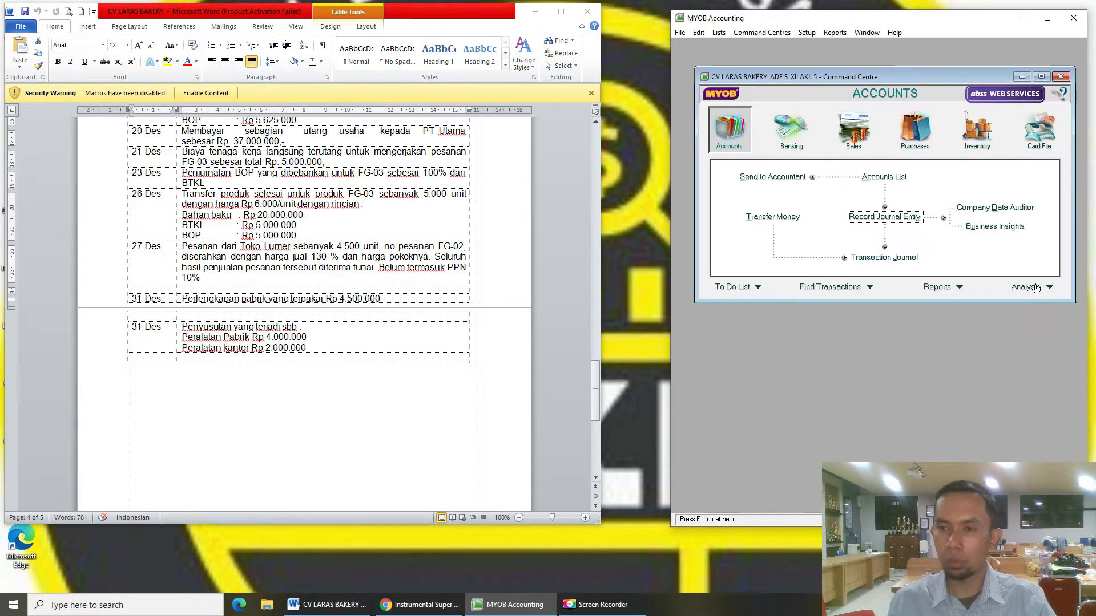
{"action": "left_click", "coordinate": [973, 136]}
{"action": "left_click", "coordinate": [1007, 172]}
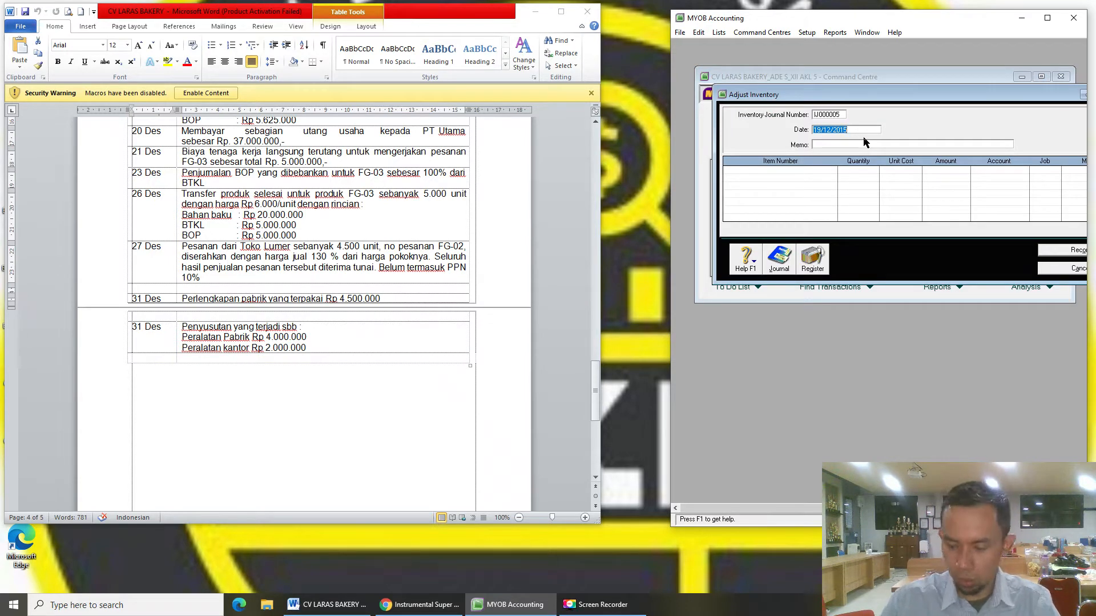
{"action": "type", "text": "26/12"}
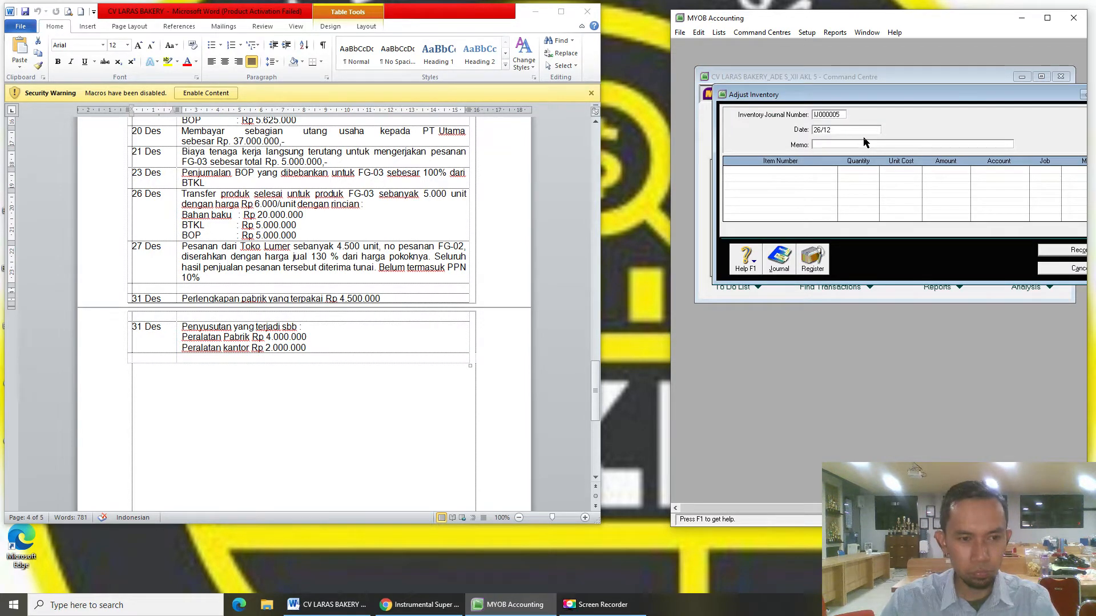
{"action": "type", "text": "/15"}
{"action": "key", "text": "Tab"}
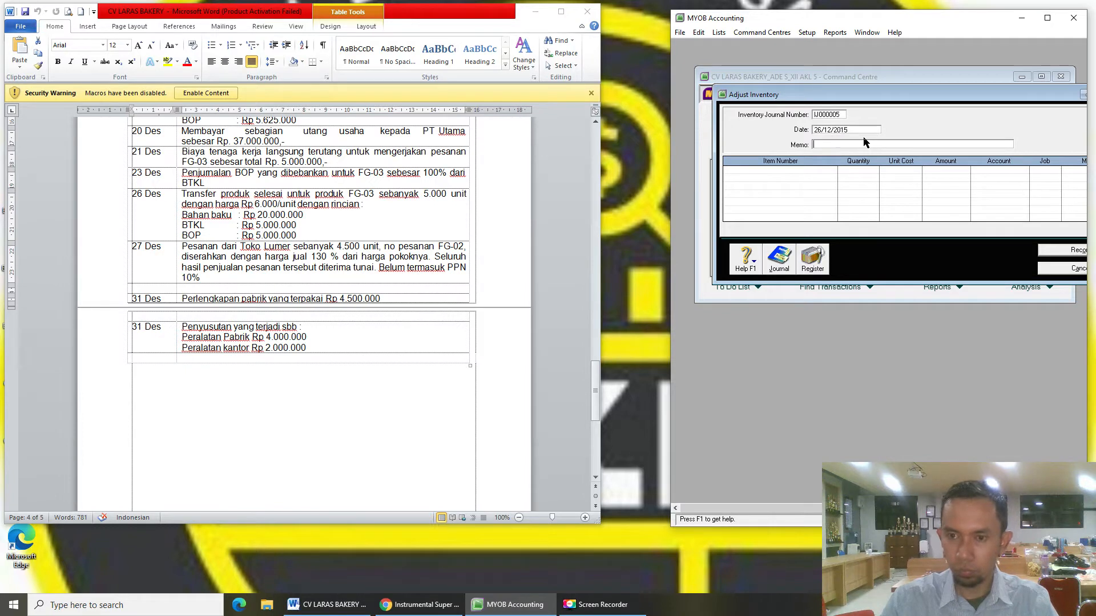
{"action": "type", "text": "Transfer "}
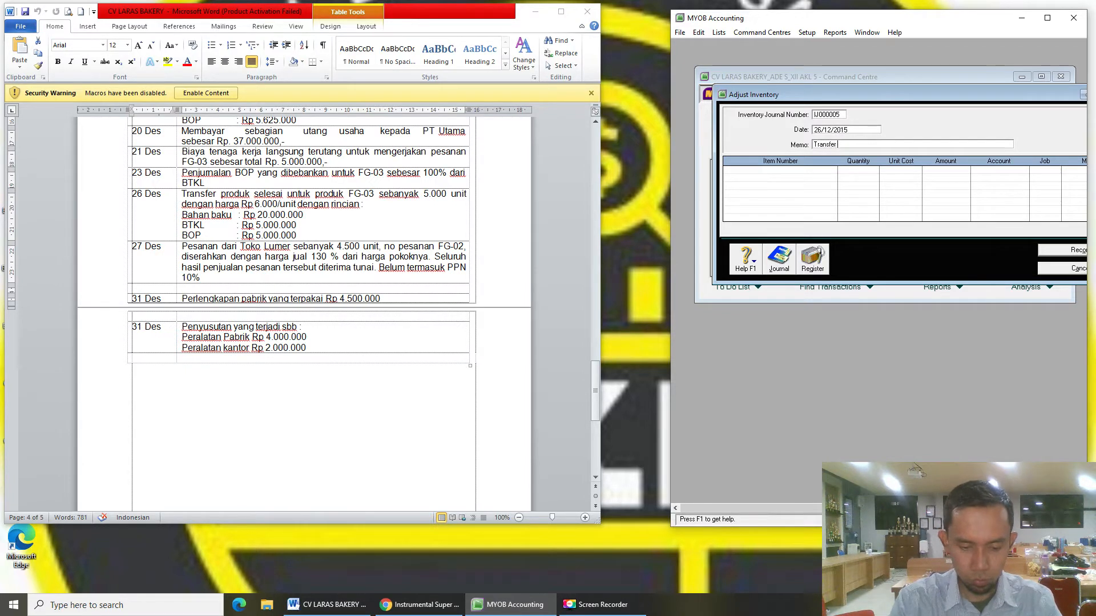
{"action": "type", "text": "produk Selesai FG-03"}
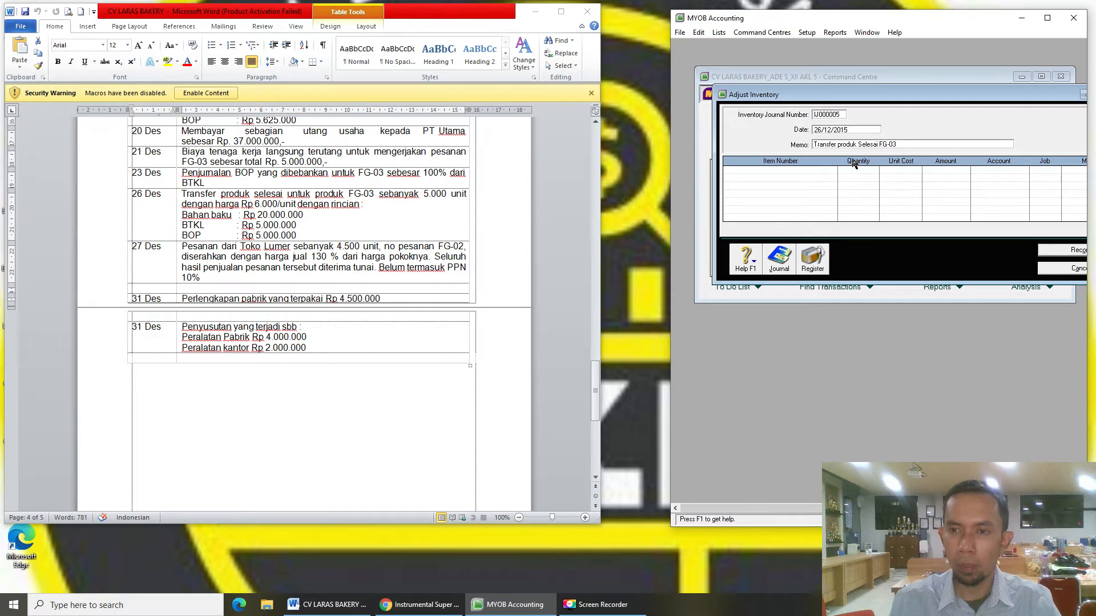
- Add an FG-03 line of 5000 units at 6.000 unit cost, totalling Rp30.000.000
{"action": "left_click", "coordinate": [831, 170]}
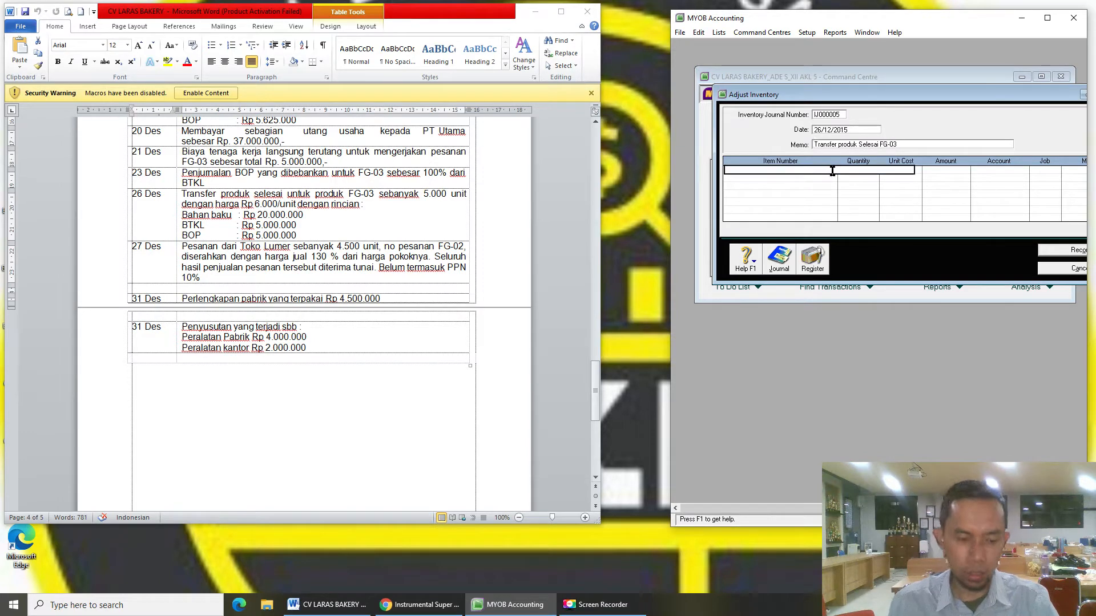
{"action": "key", "text": "Tab"}
{"action": "type", "text": "FG-03"}
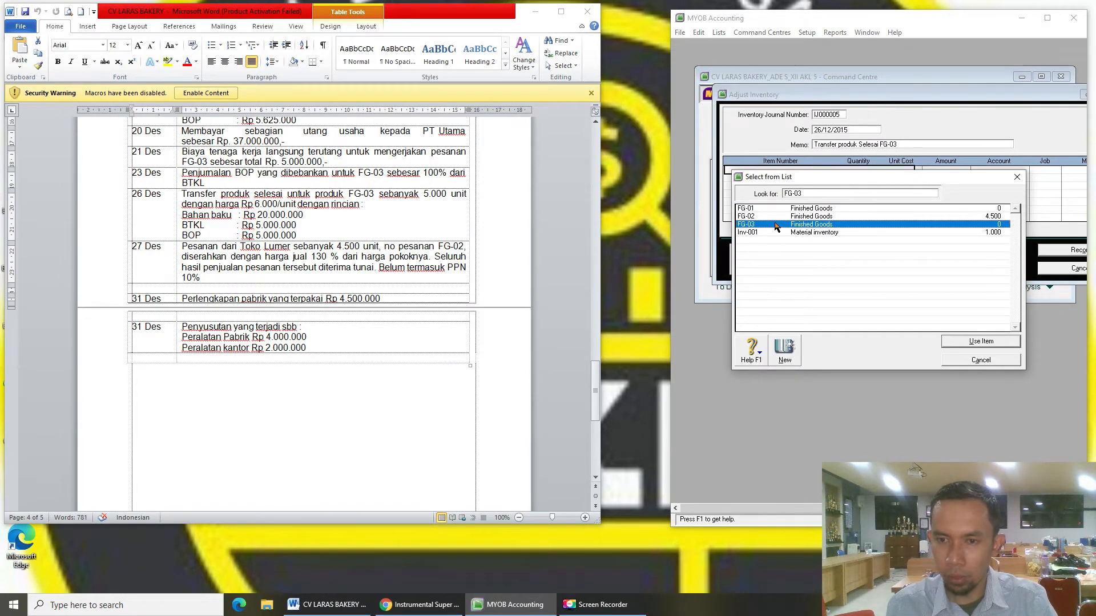
{"action": "double_click", "coordinate": [768, 226]}
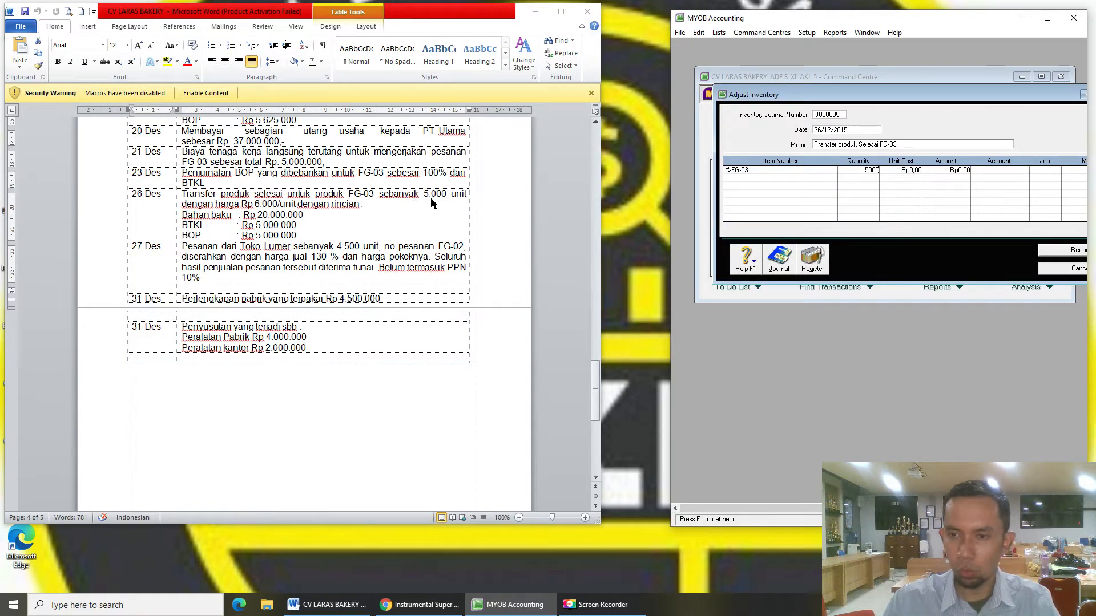
{"action": "type", "text": "5000"}
{"action": "key", "text": "Tab"}
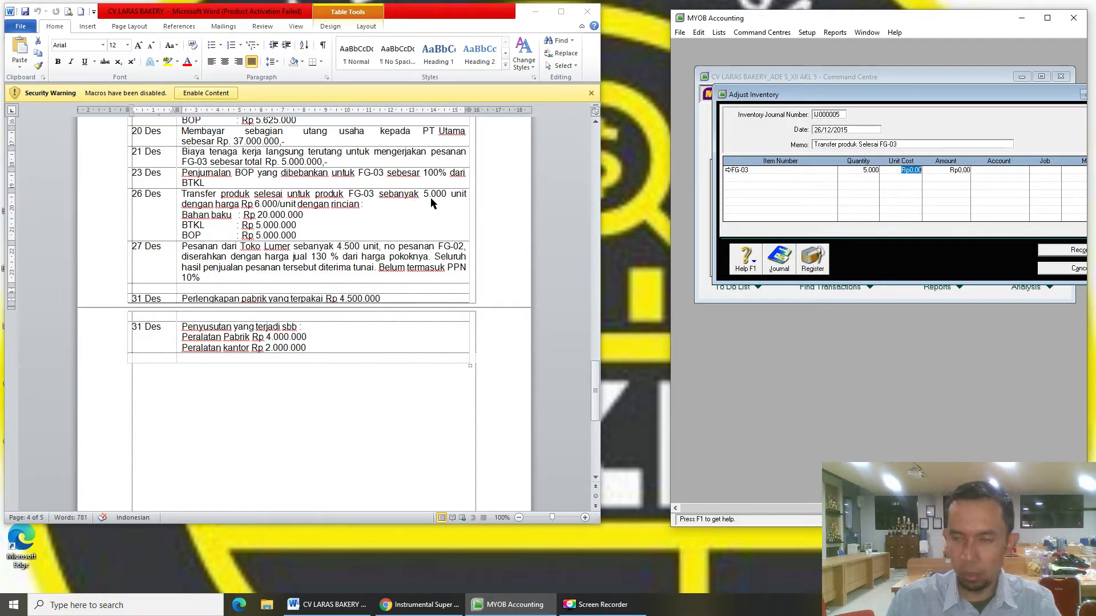
{"action": "type", "text": "6.000"}
{"action": "key", "text": "Tab"}
{"action": "key", "text": "Tab"}
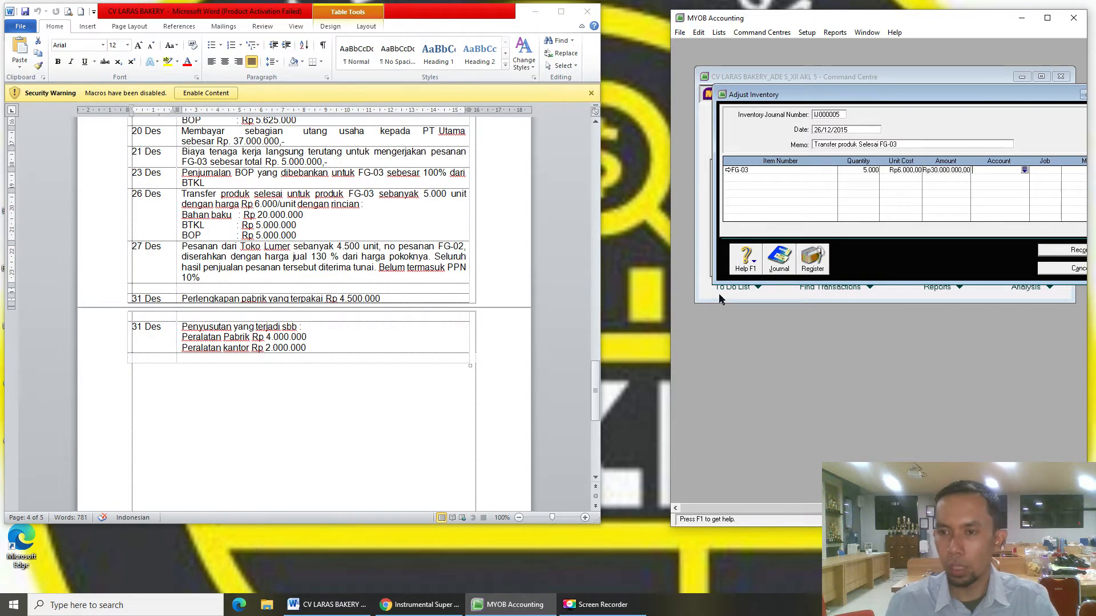
{"action": "type", "text": "6-"}
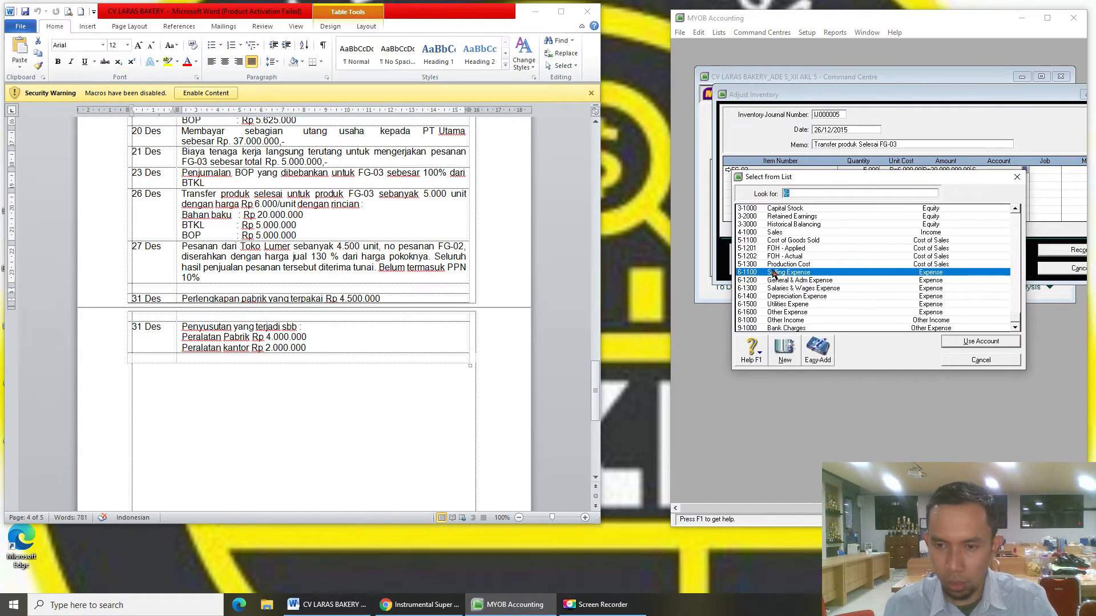
- Charge the FG-03 line to 5-1300 Production Cost, check the journal preview, then record and close the adjustment
{"action": "double_click", "coordinate": [774, 265]}
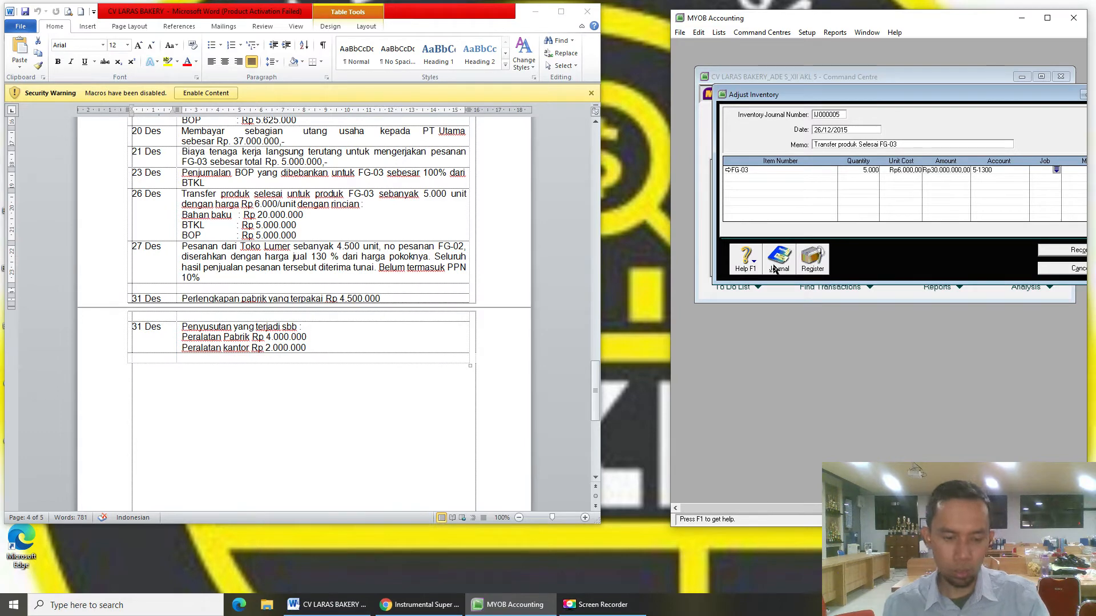
{"action": "left_click", "coordinate": [773, 266]}
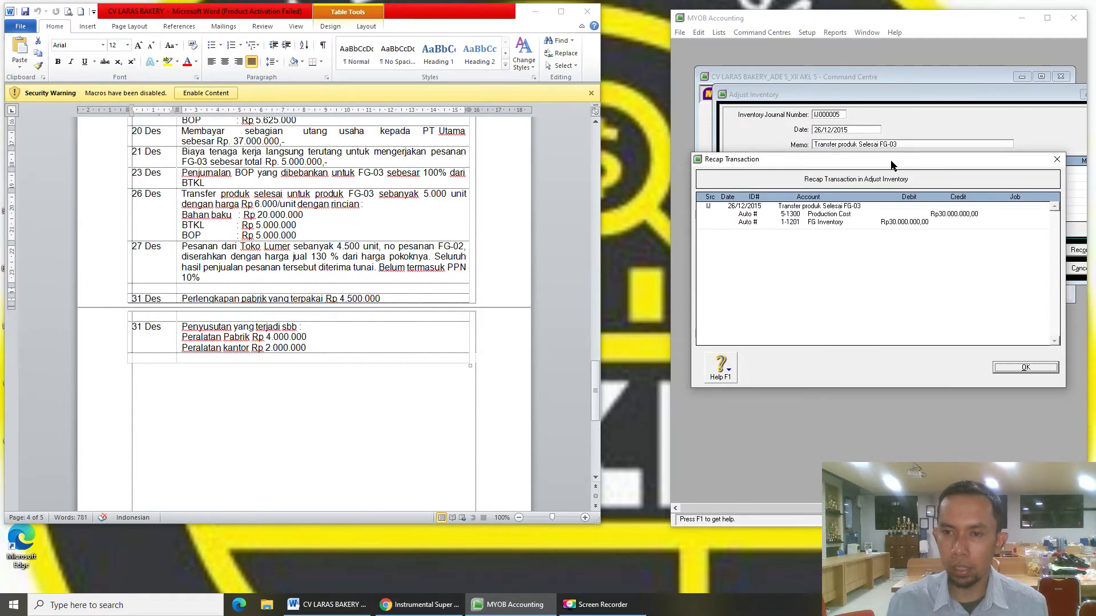
{"action": "left_click_drag", "start_coordinate": [891, 164], "coordinate": [893, 240]}
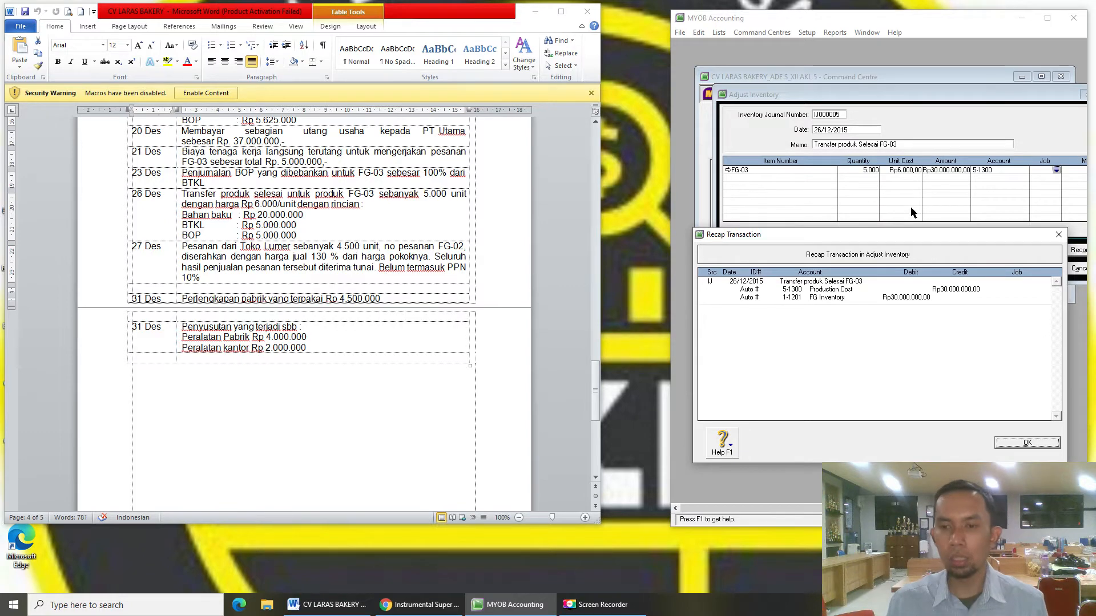
{"action": "left_click", "coordinate": [1049, 444]}
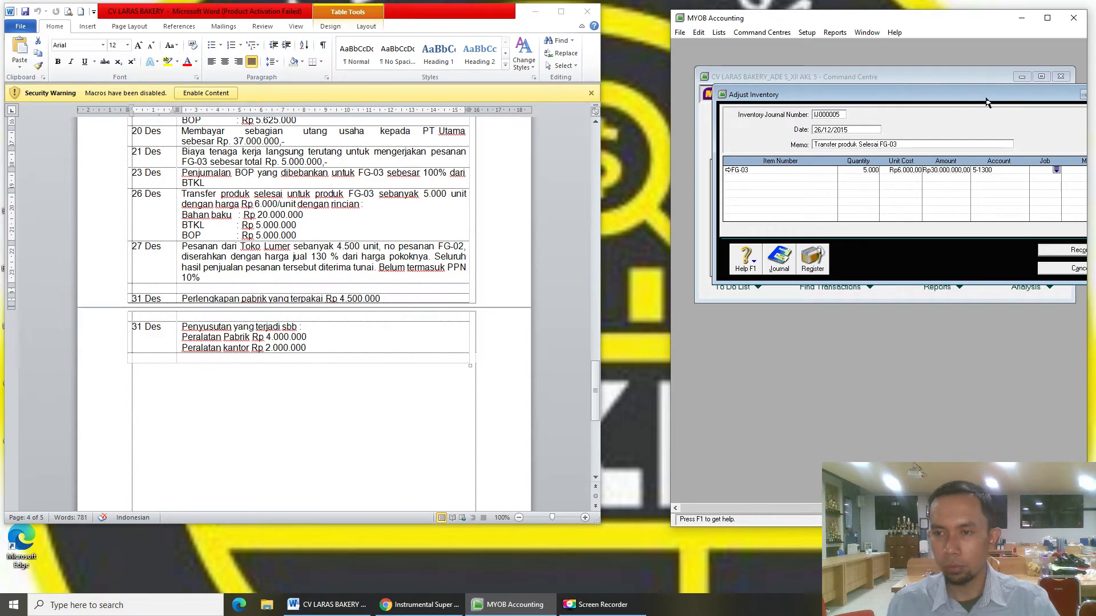
{"action": "left_click_drag", "start_coordinate": [988, 98], "coordinate": [971, 96]}
{"action": "left_click", "coordinate": [1056, 246]}
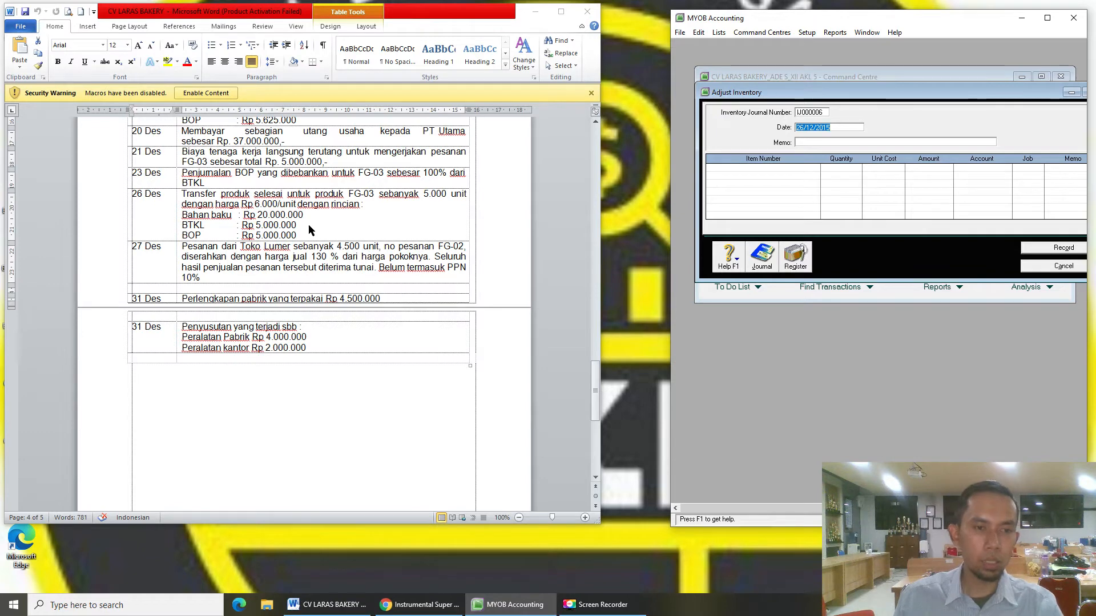
{"action": "left_click", "coordinate": [1076, 267]}
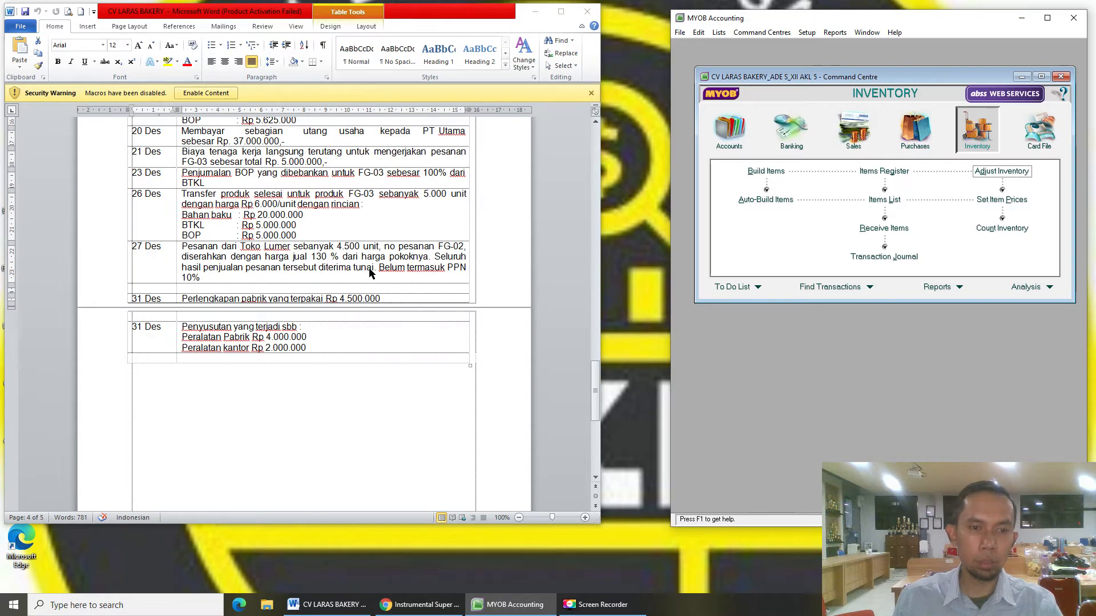
- Select the 27 Des entry in Word and start a new sale for customer Toko Lumer
{"action": "key", "text": "alt+Tab"}
{"action": "left_click_drag", "start_coordinate": [167, 278], "coordinate": [206, 276]}
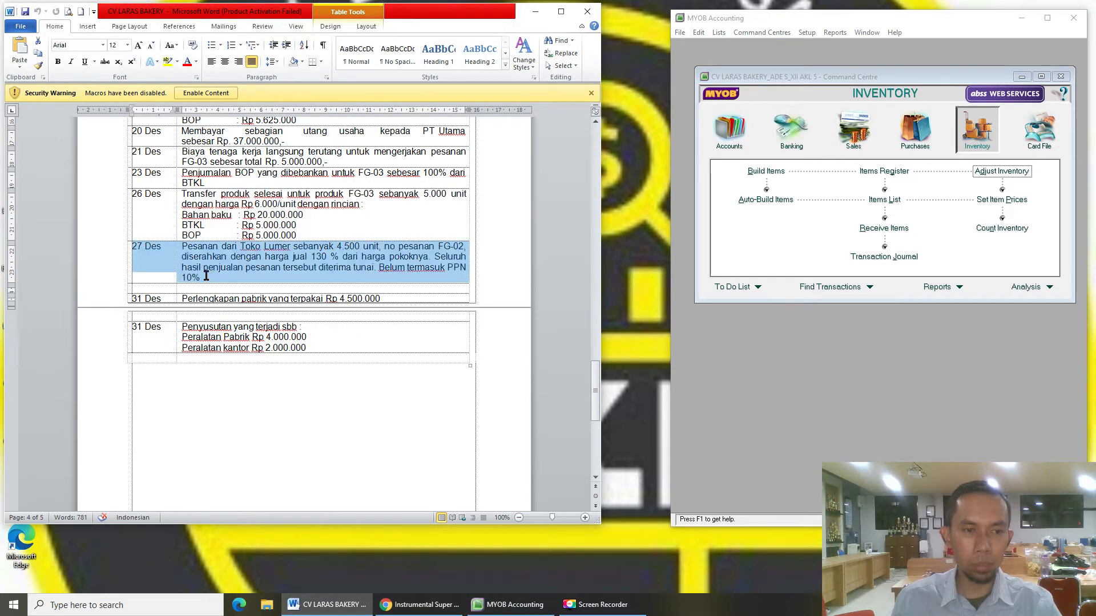
{"action": "left_click", "coordinate": [853, 143]}
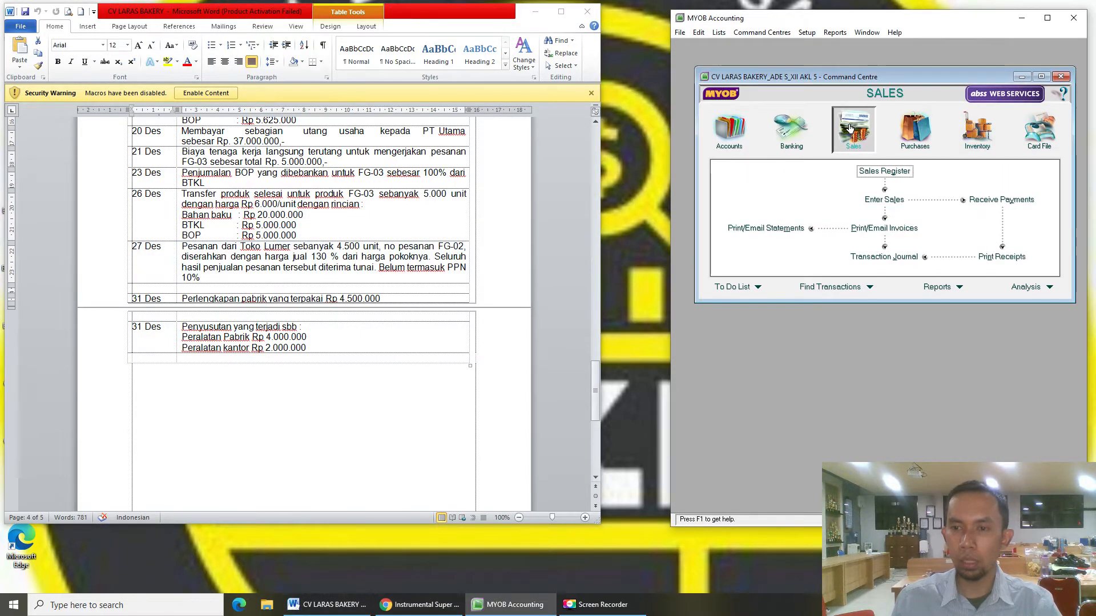
{"action": "left_click", "coordinate": [884, 200]}
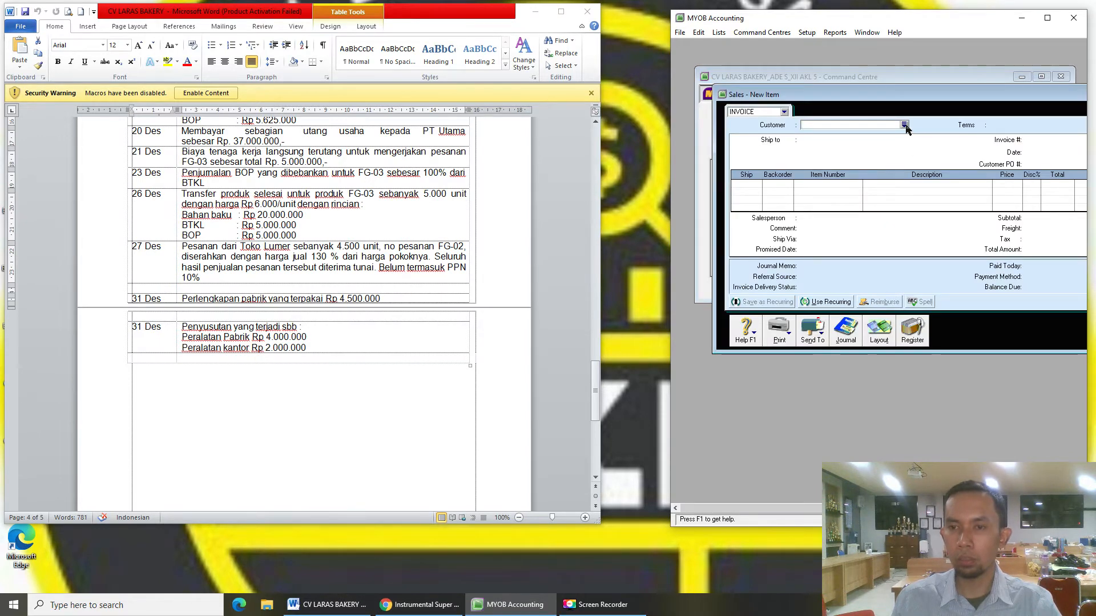
{"action": "left_click", "coordinate": [904, 125]}
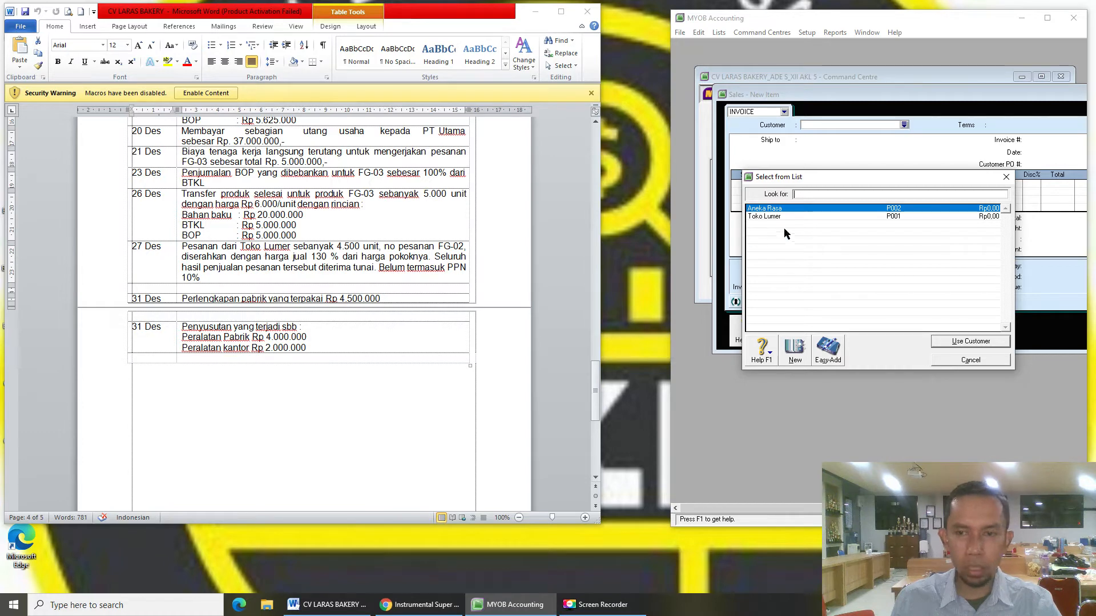
{"action": "double_click", "coordinate": [805, 217]}
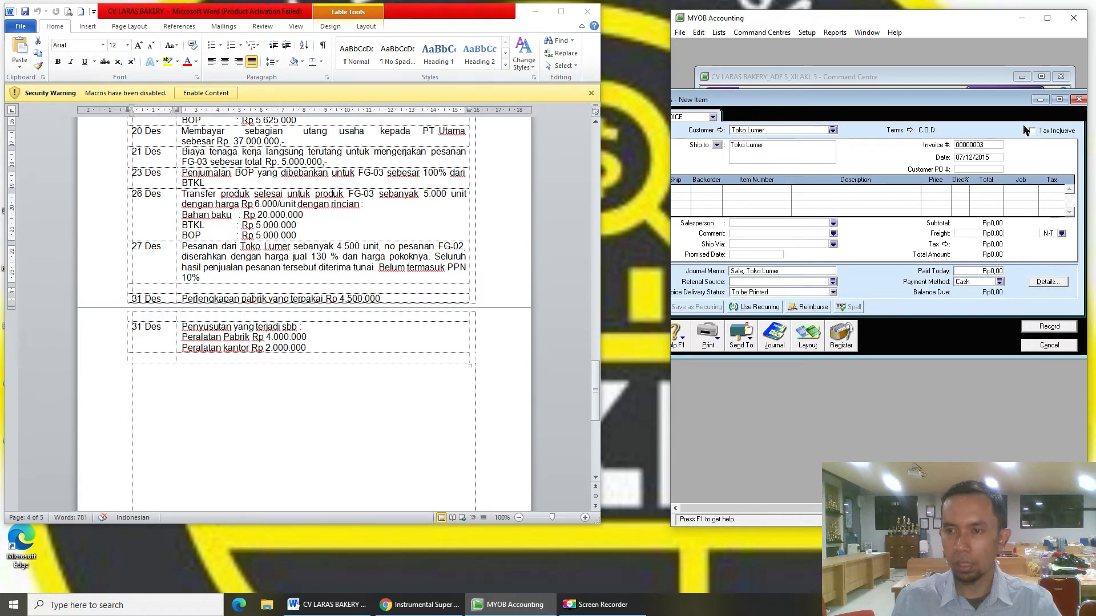
- Date the invoice 27/12/2015 and ship 4500 units on the first line
{"action": "left_click", "coordinate": [998, 157]}
{"action": "type", "text": "2"}
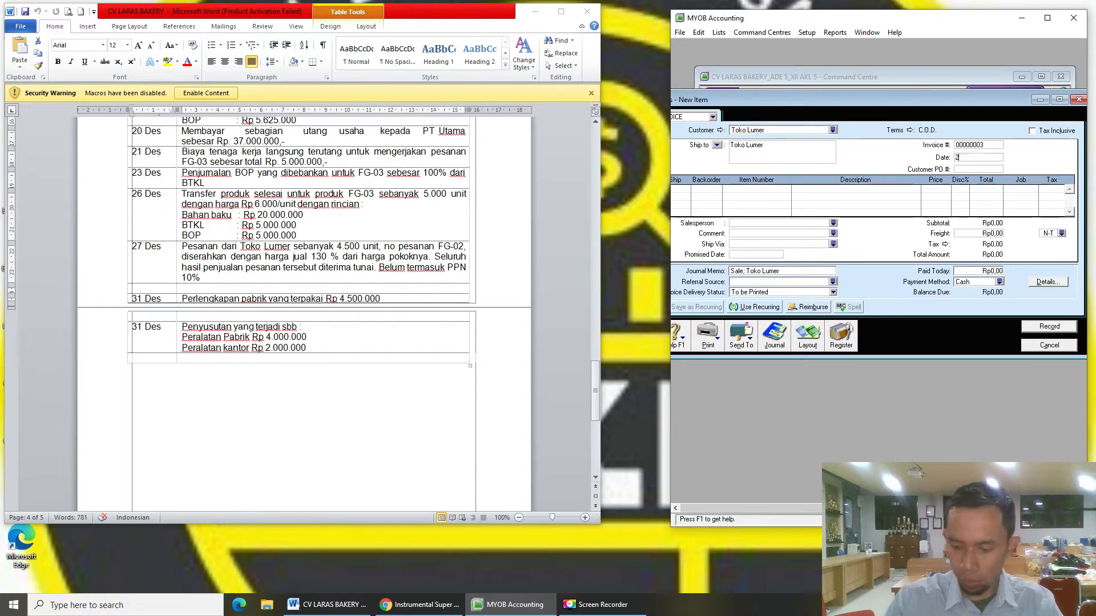
{"action": "type", "text": "7/12/2015"}
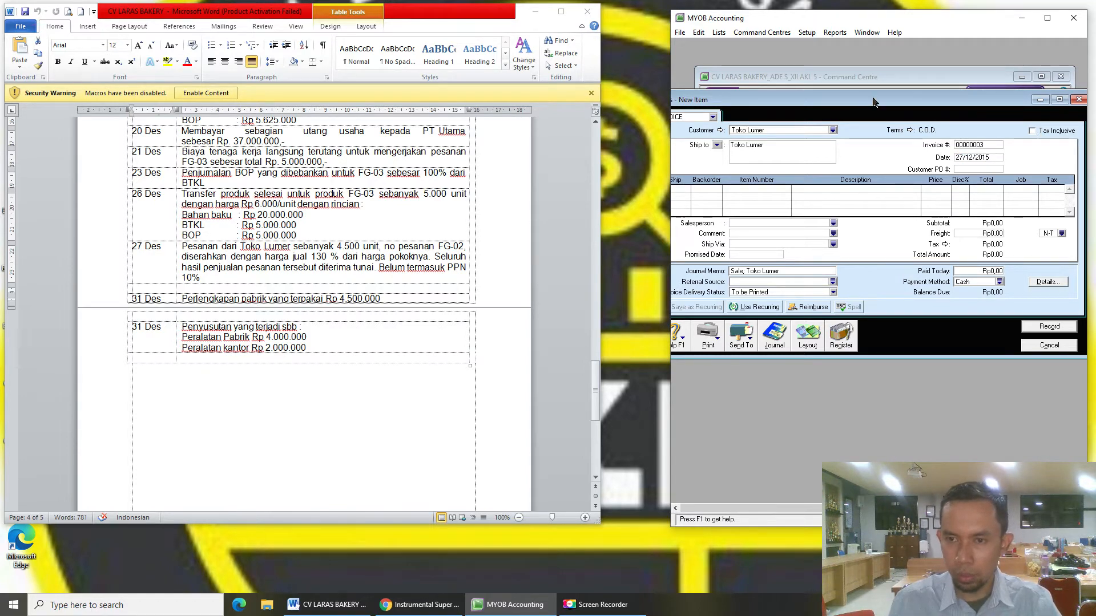
{"action": "left_click", "coordinate": [755, 188]}
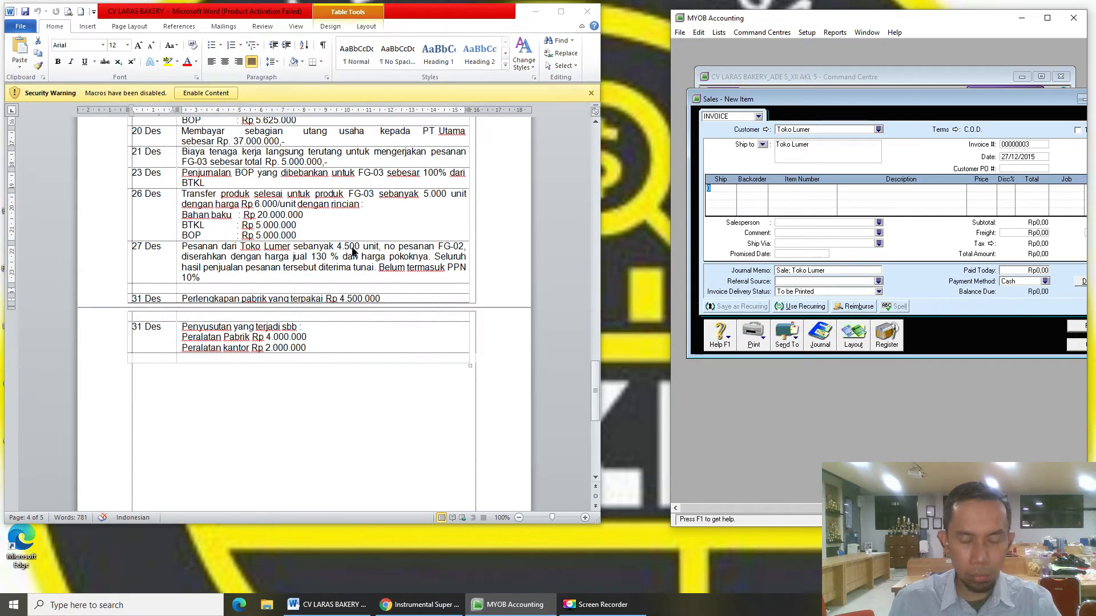
{"action": "type", "text": "00"}
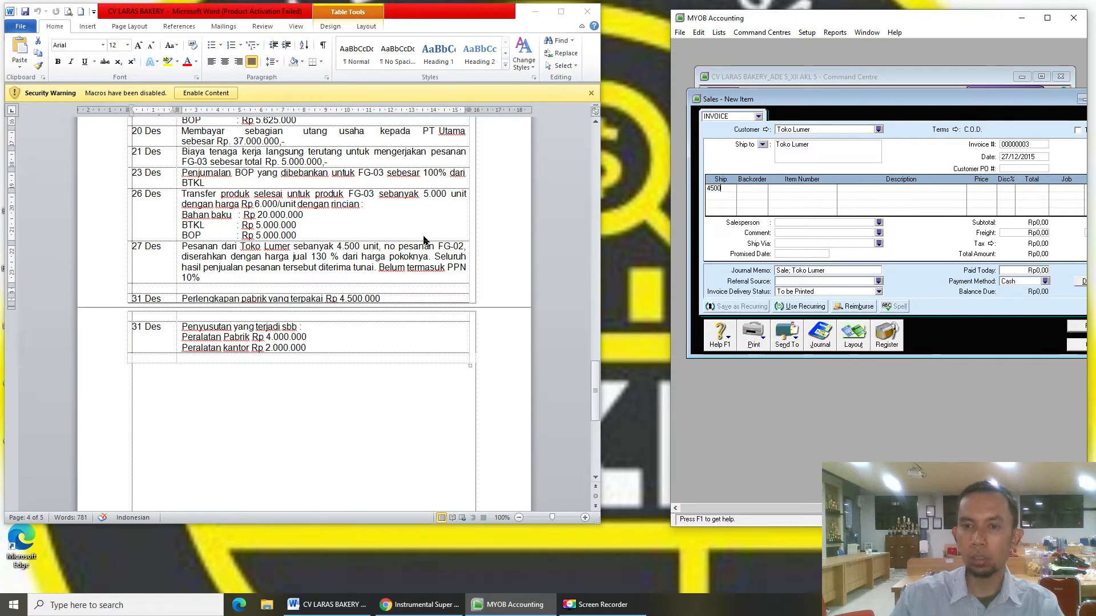
{"action": "key", "text": "Tab"}
{"action": "key", "text": "Tab"}
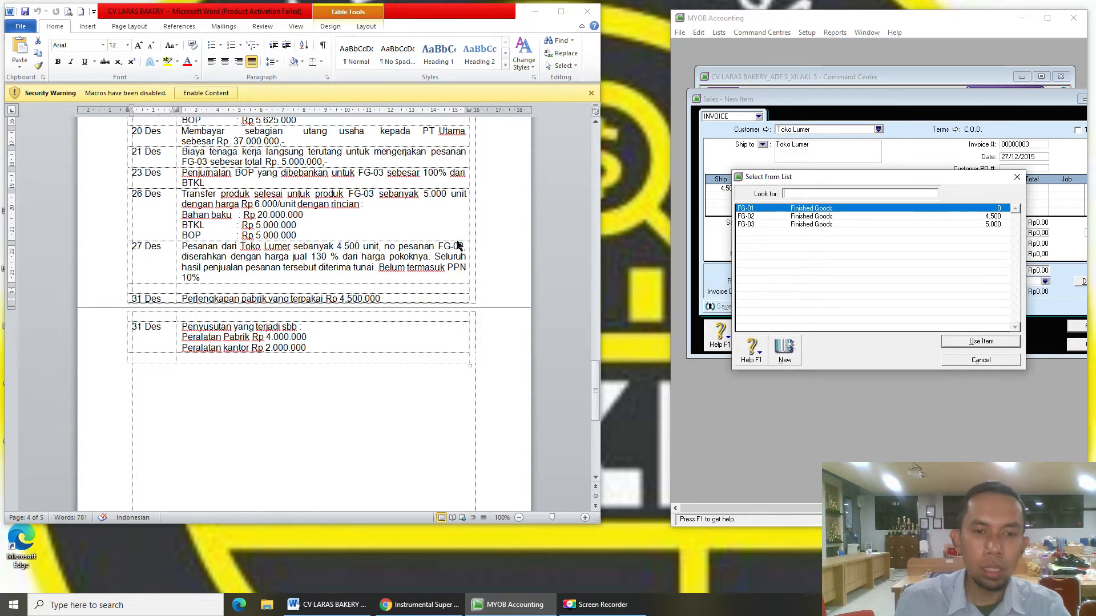
- Put item FG-02 Finished Goods on the first Toko Lumer invoice line and check the 27 Des sales notes
{"action": "left_click", "coordinate": [826, 218]}
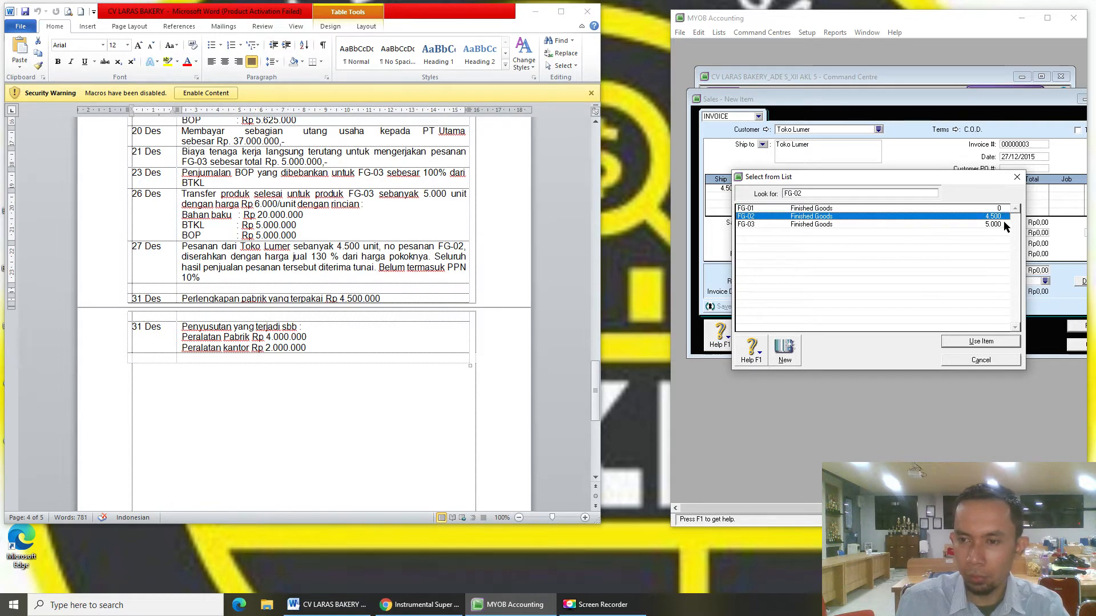
{"action": "left_click", "coordinate": [996, 342]}
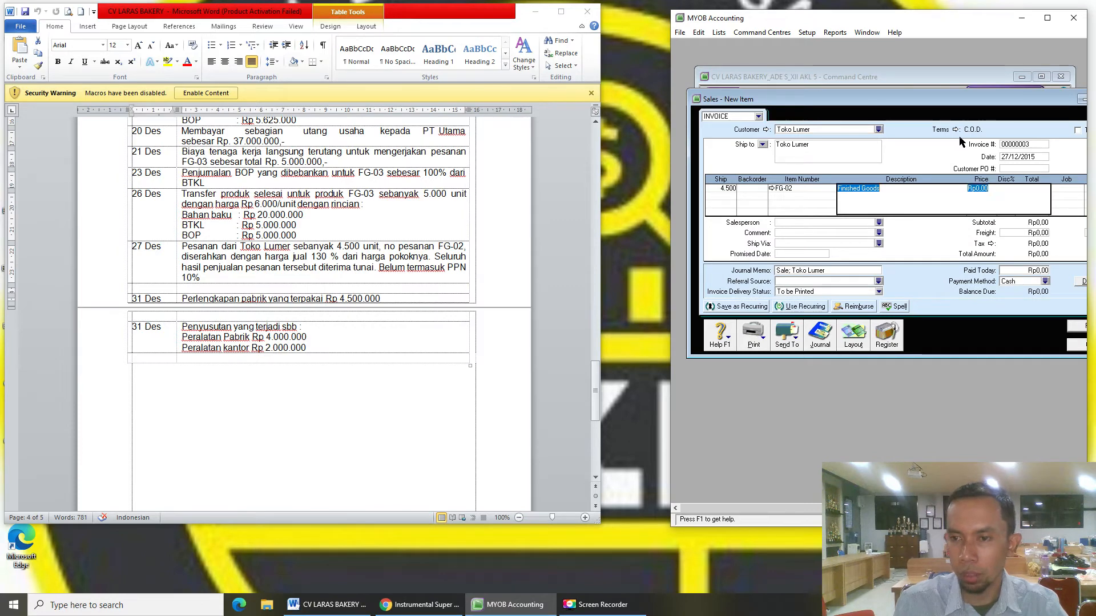
{"action": "key", "text": "Tab"}
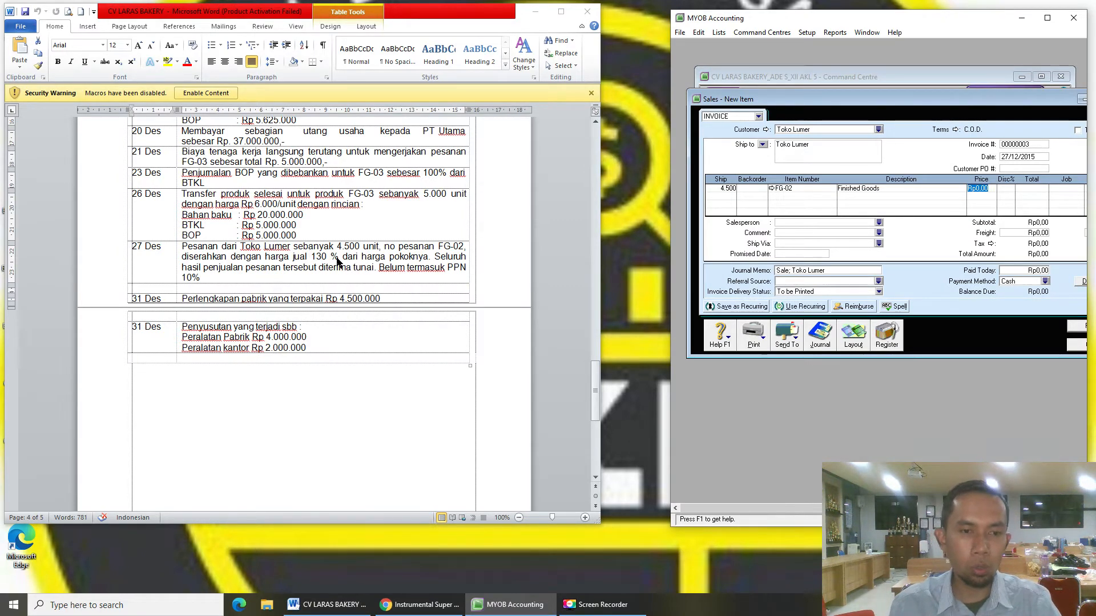
{"action": "left_click_drag", "start_coordinate": [340, 264], "coordinate": [299, 286]}
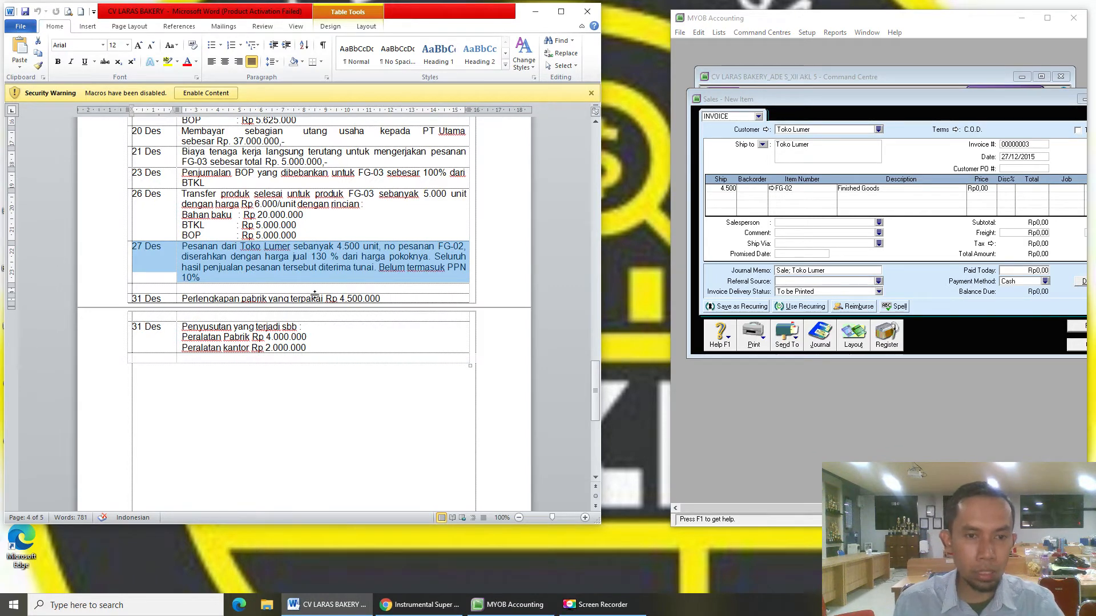
{"action": "scroll", "coordinate": [390, 296], "scroll_direction": "up", "scroll_amount": 4}
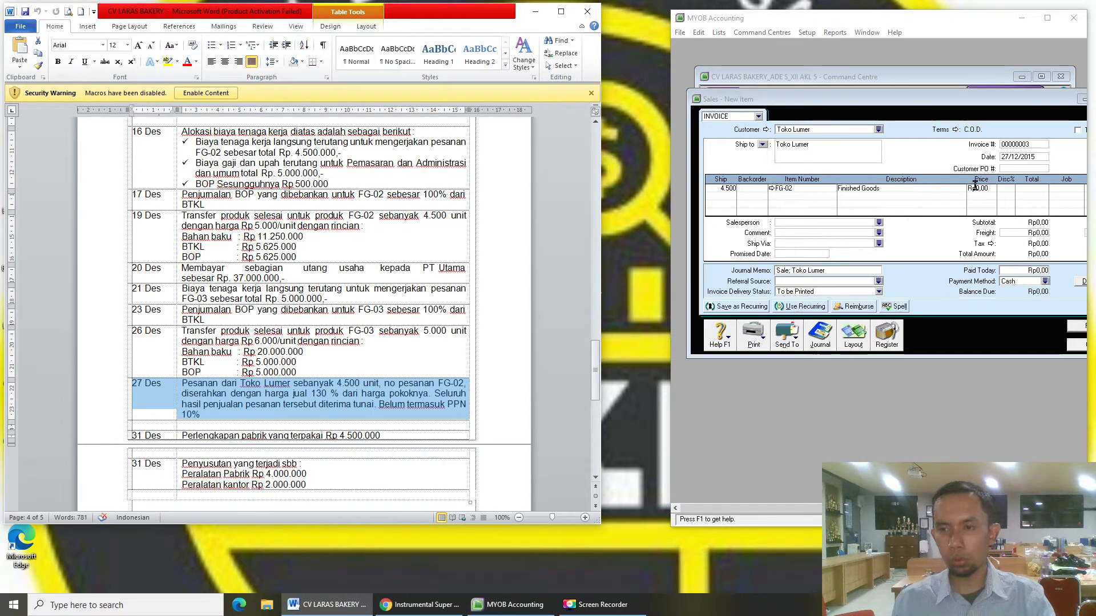
- Set the FG-02 unit price to Rp6.500 and the cash paid today to Rp32.175.000
{"action": "left_click_drag", "start_coordinate": [989, 188], "coordinate": [966, 190]}
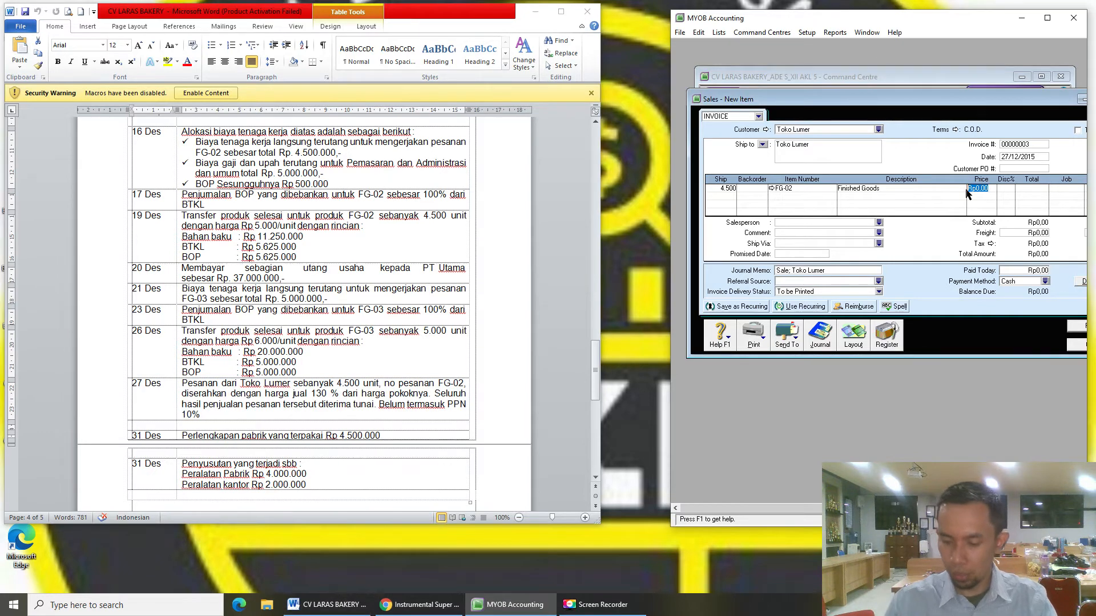
{"action": "type", "text": "6500"}
{"action": "key", "text": "Tab"}
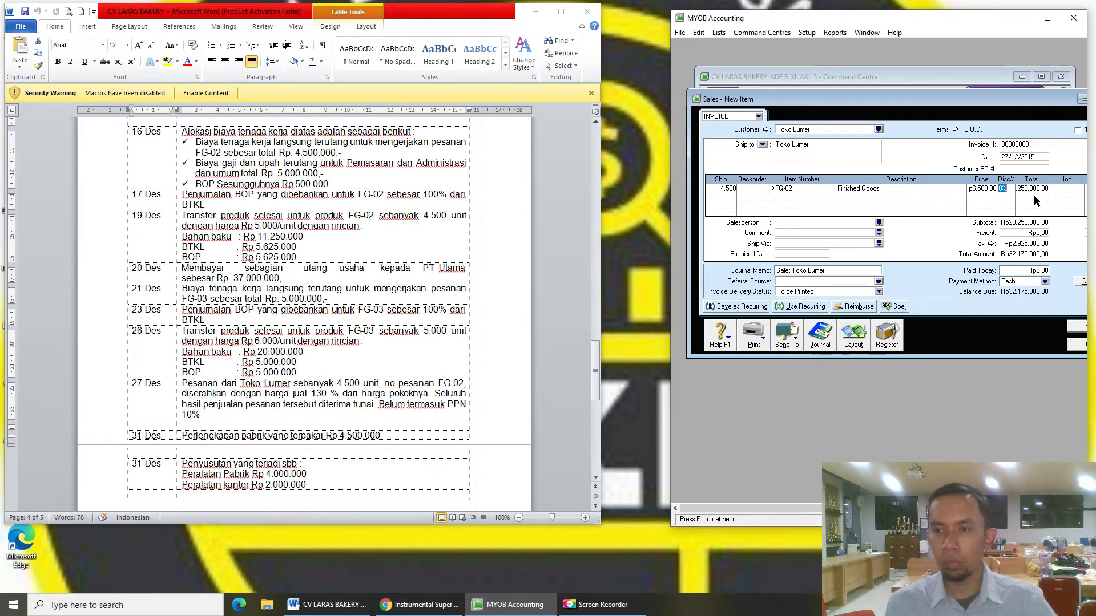
{"action": "left_click_drag", "start_coordinate": [1002, 103], "coordinate": [963, 99]}
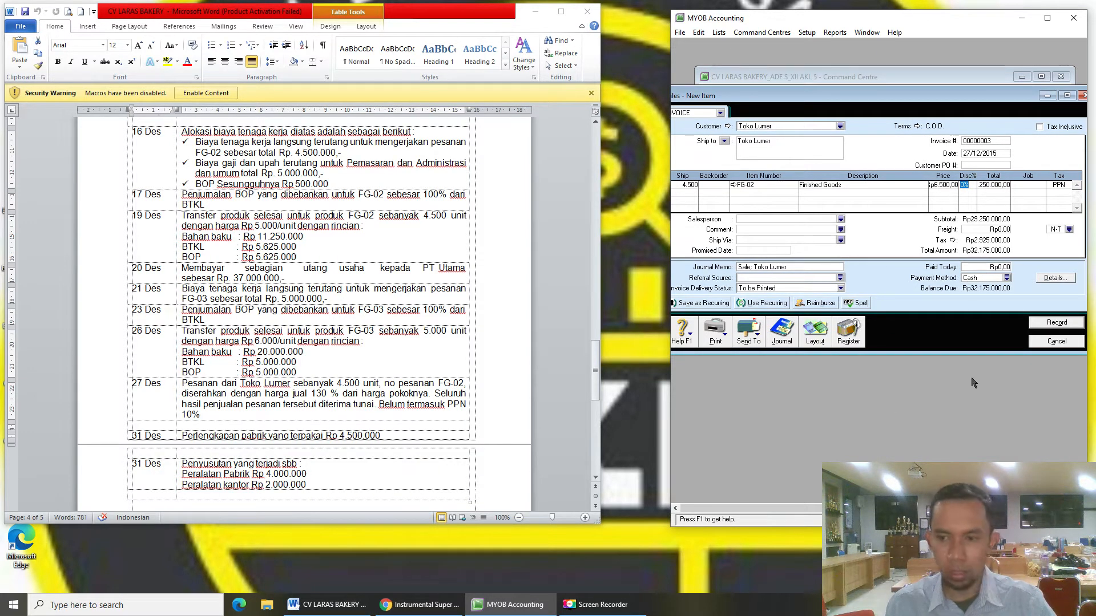
{"action": "left_click", "coordinate": [990, 268]}
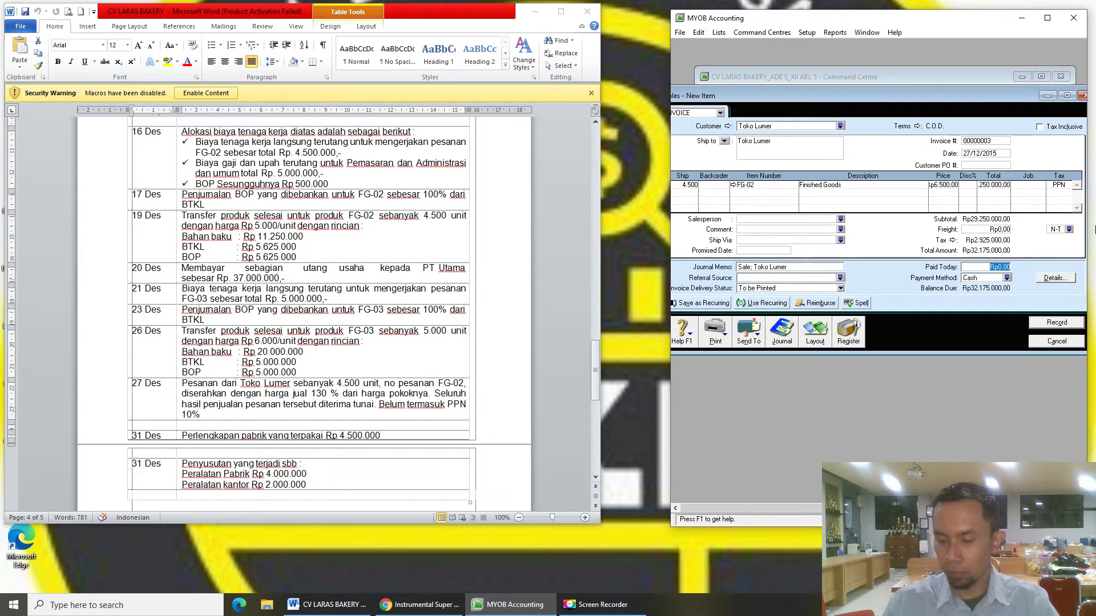
{"action": "type", "text": "321750"}
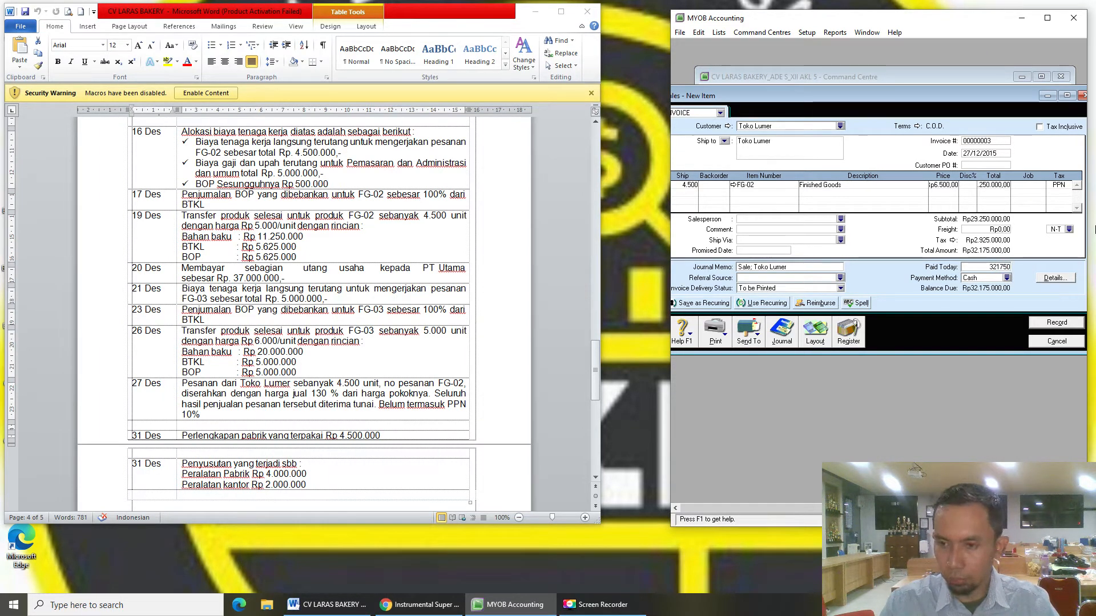
{"action": "key", "text": "Tab"}
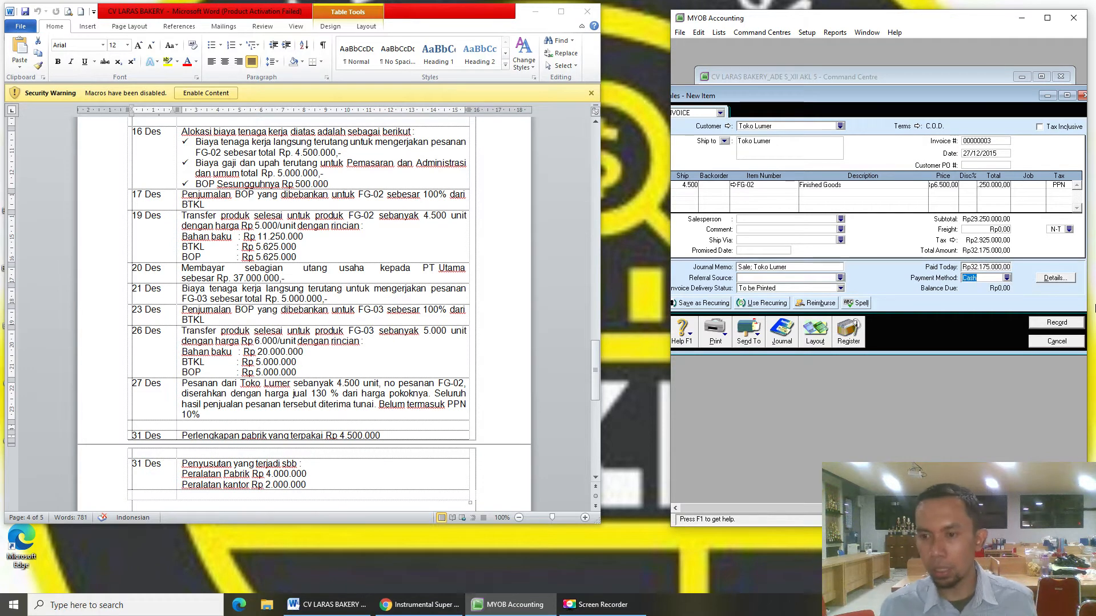
- Record Toko Lumer invoice 00000003 and close the blank Sales - New Item window
{"action": "left_click_drag", "start_coordinate": [835, 96], "coordinate": [858, 95]}
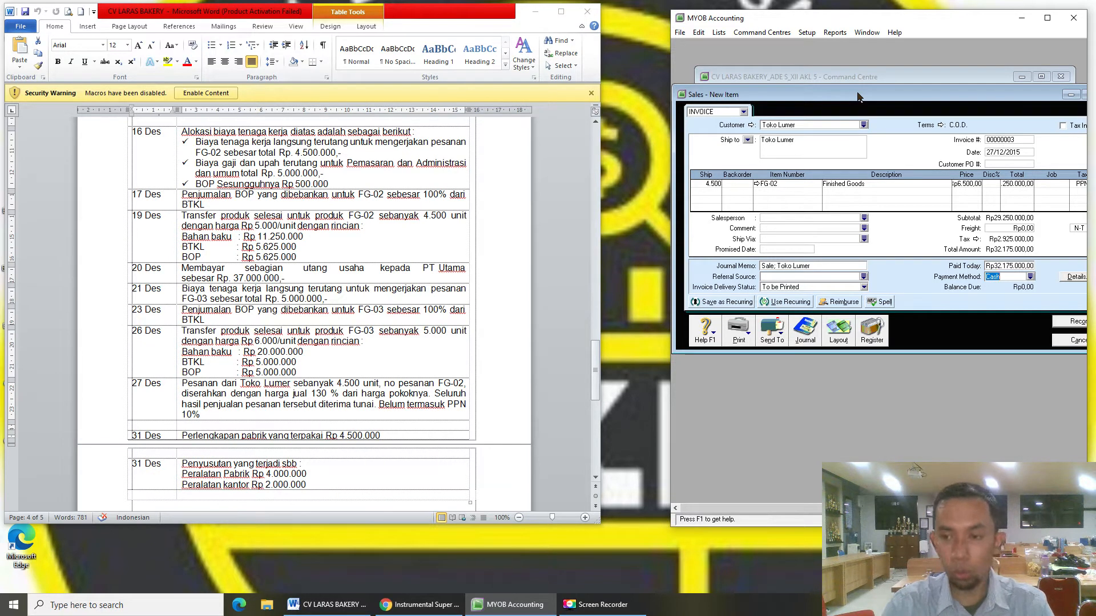
{"action": "left_click_drag", "start_coordinate": [888, 100], "coordinate": [869, 90]}
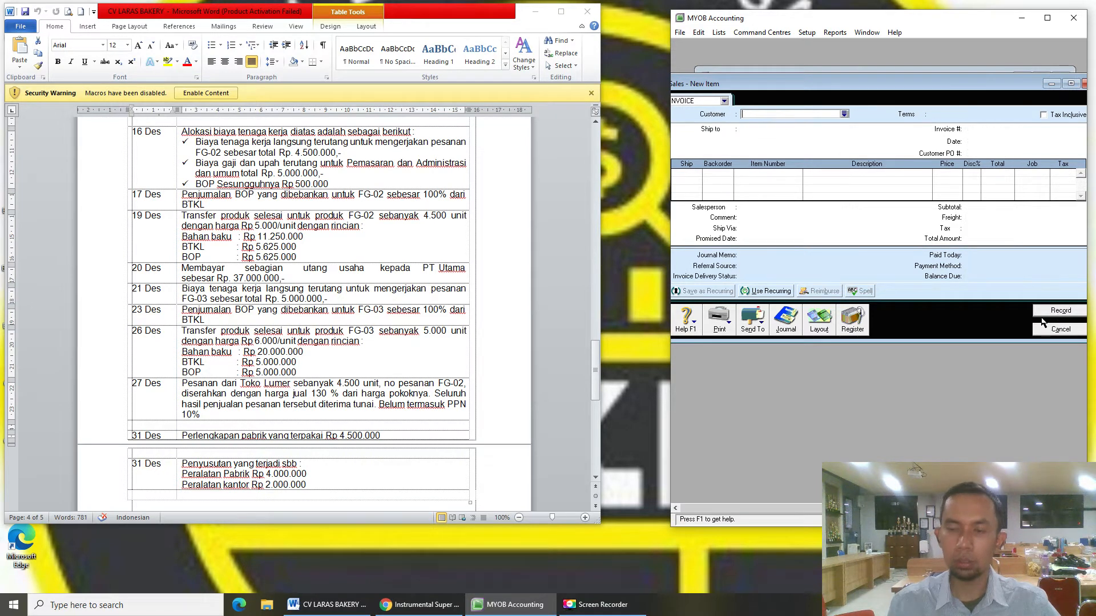
{"action": "left_click", "coordinate": [1060, 329]}
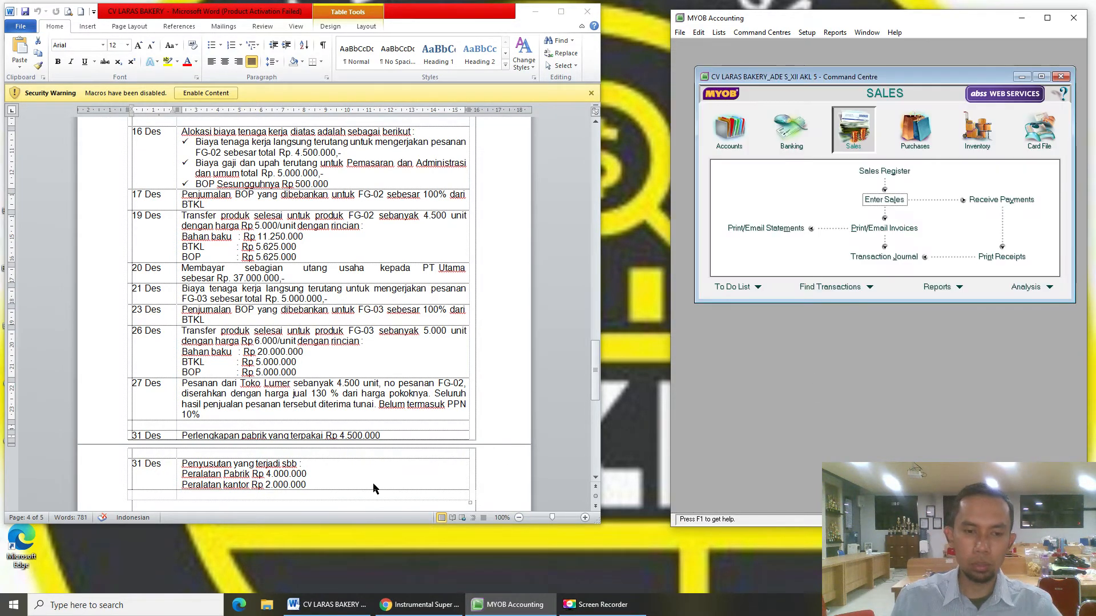
{"action": "left_click", "coordinate": [379, 422]}
{"action": "scroll", "coordinate": [379, 416], "scroll_direction": "down", "scroll_amount": 6}
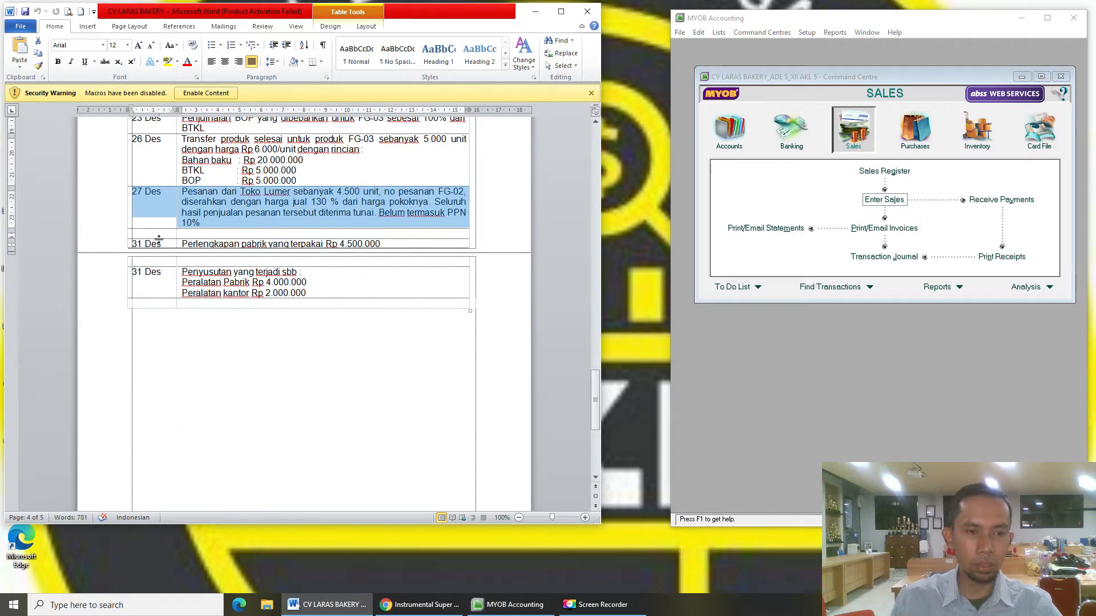
{"action": "left_click", "coordinate": [722, 136]}
- Record a 31/12/2015 'Perlengkapan Pabrik' journal: debit 5-1202 FOH - Actual, credit 1-1103 Office Supplies, Rp4.500.000
{"action": "left_click", "coordinate": [883, 219]}
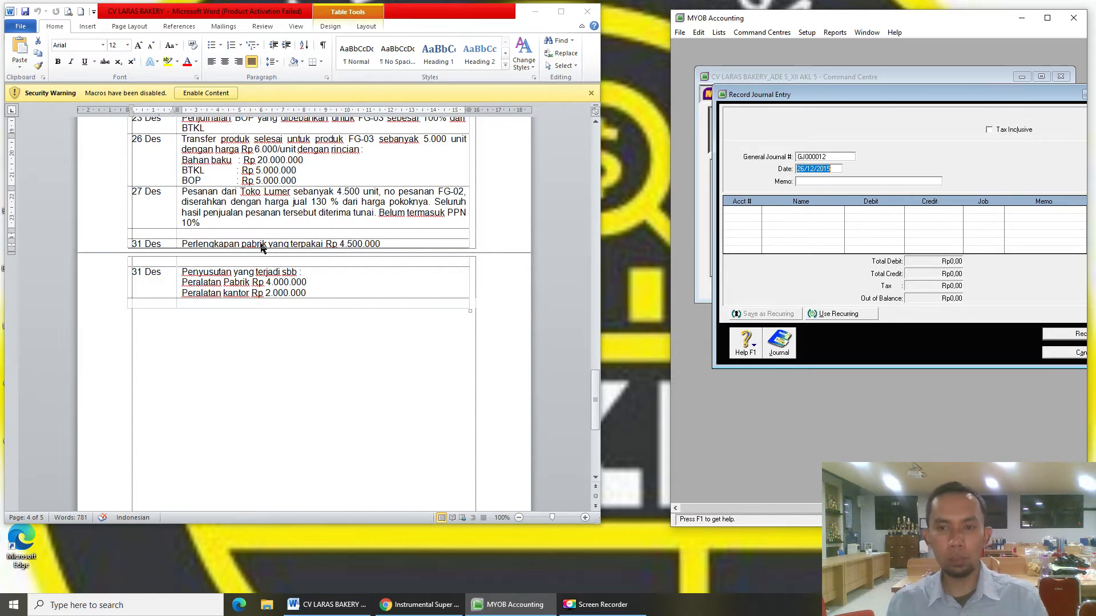
{"action": "type", "text": "31/1"}
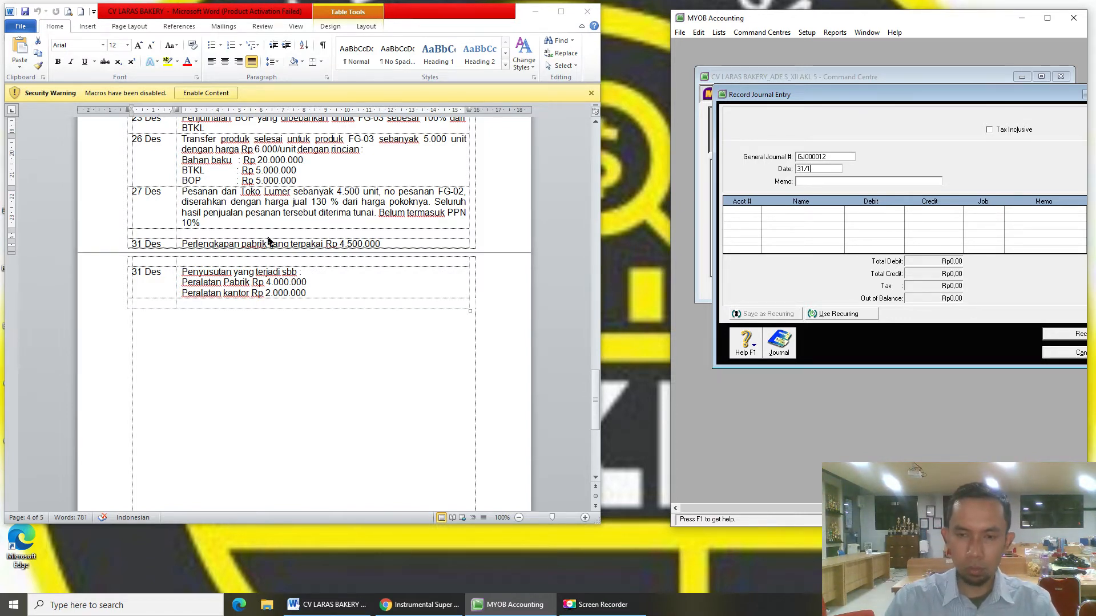
{"action": "type", "text": "2/2015"}
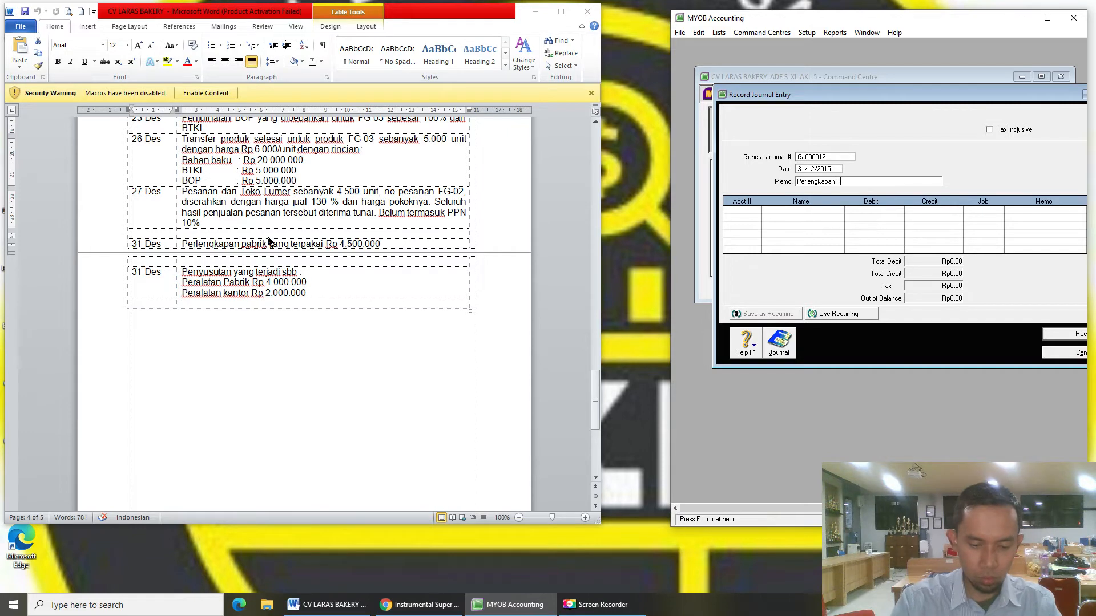
{"action": "key", "text": "Tab"}
{"action": "key", "text": "Tab"}
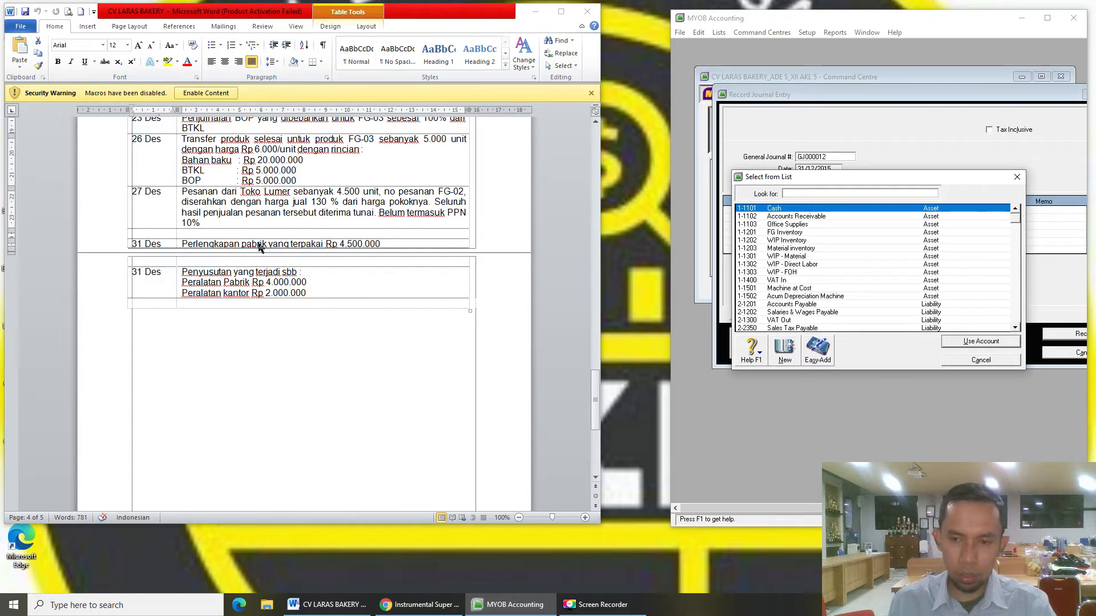
{"action": "type", "text": "5"}
{"action": "double_click", "coordinate": [774, 256]}
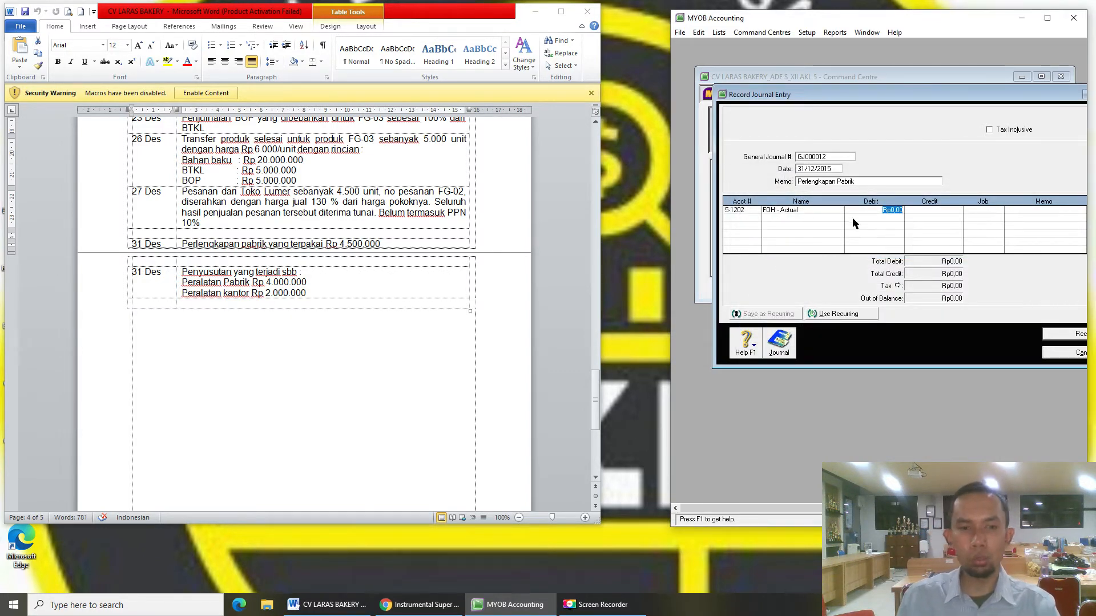
{"action": "type", "text": "4.500."}
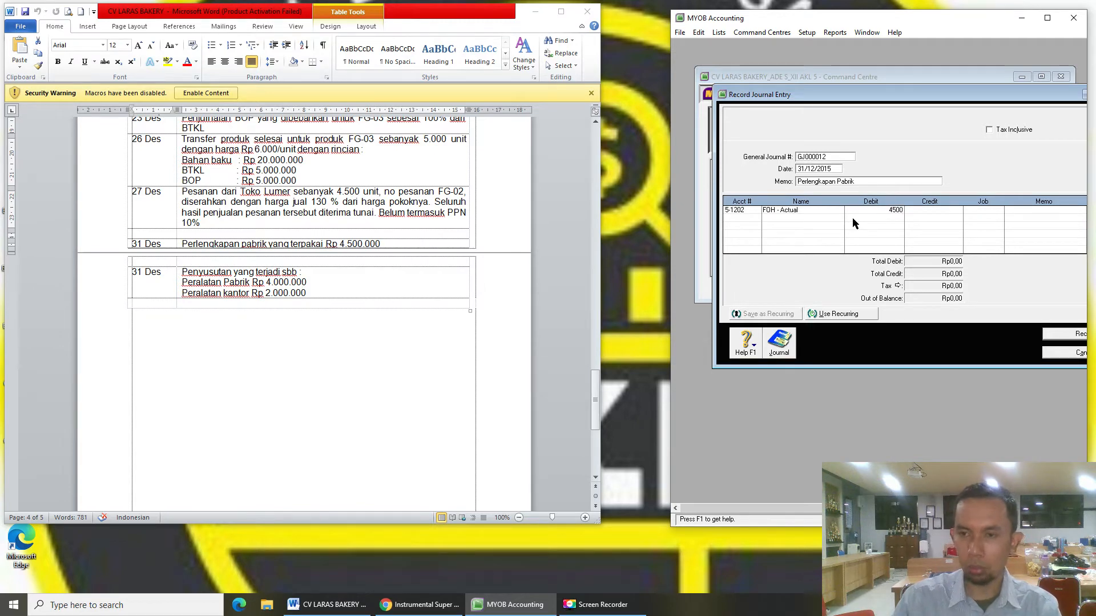
{"action": "type", "text": "000"}
{"action": "key", "text": "Tab"}
{"action": "key", "text": "Tab"}
{"action": "key", "text": "Tab"}
{"action": "key", "text": "Tab"}
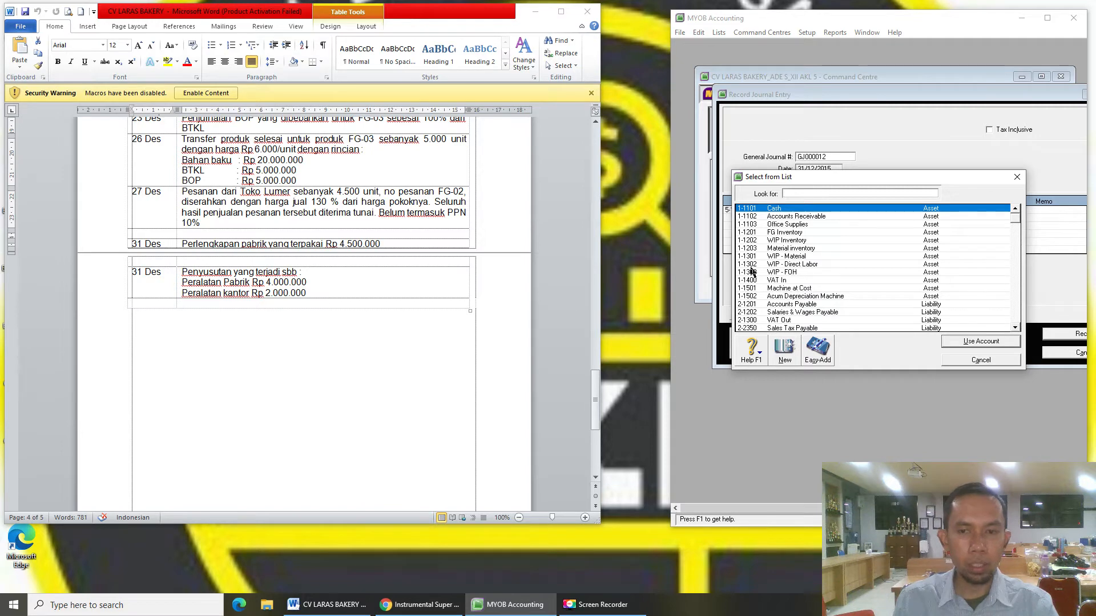
{"action": "double_click", "coordinate": [788, 226]}
{"action": "key", "text": "Tab"}
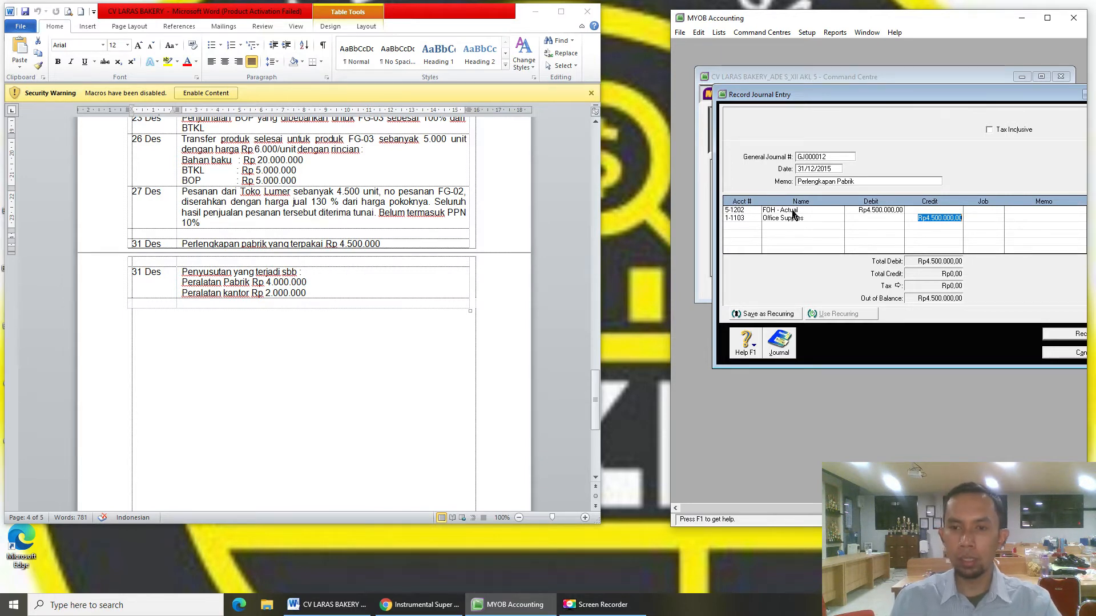
{"action": "left_click_drag", "start_coordinate": [840, 97], "coordinate": [813, 78]}
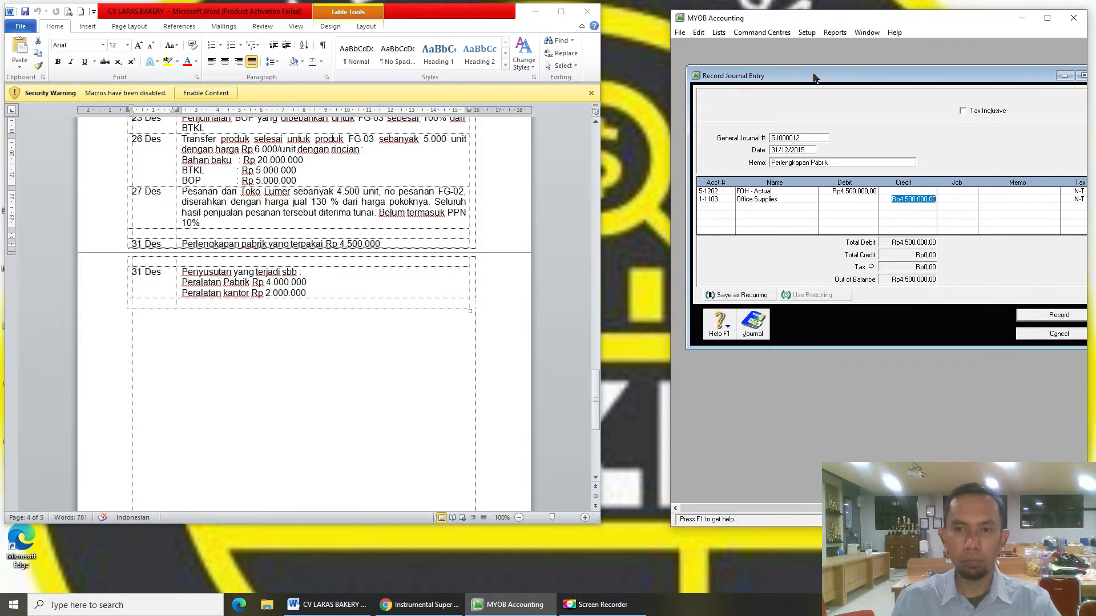
{"action": "left_click", "coordinate": [1048, 318]}
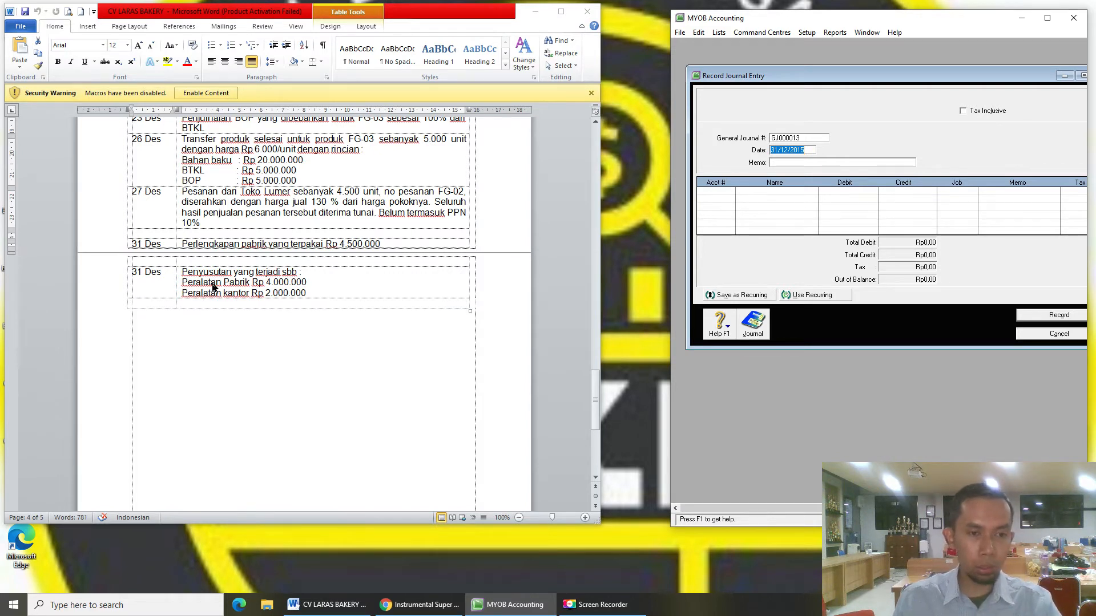
- Start a 'Penyusutan' journal with a Rp4.000.000 debit to 5-1202 FOH - Actual
{"action": "left_click", "coordinate": [787, 162]}
{"action": "type", "text": "Penyusutan"}
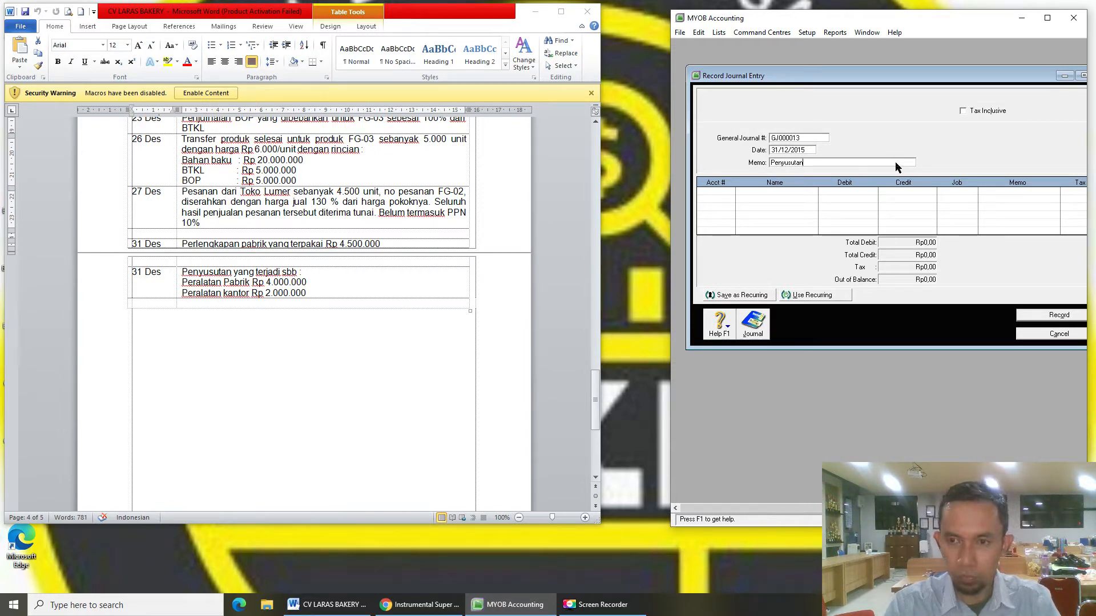
{"action": "key", "text": "Tab"}
{"action": "key", "text": "Tab"}
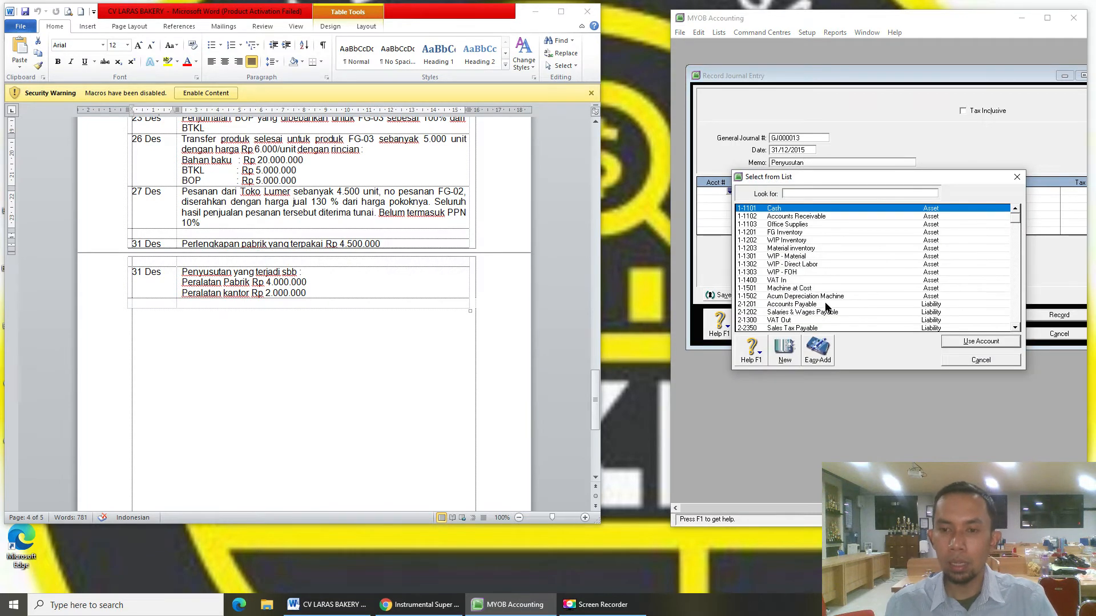
{"action": "type", "text": "5"}
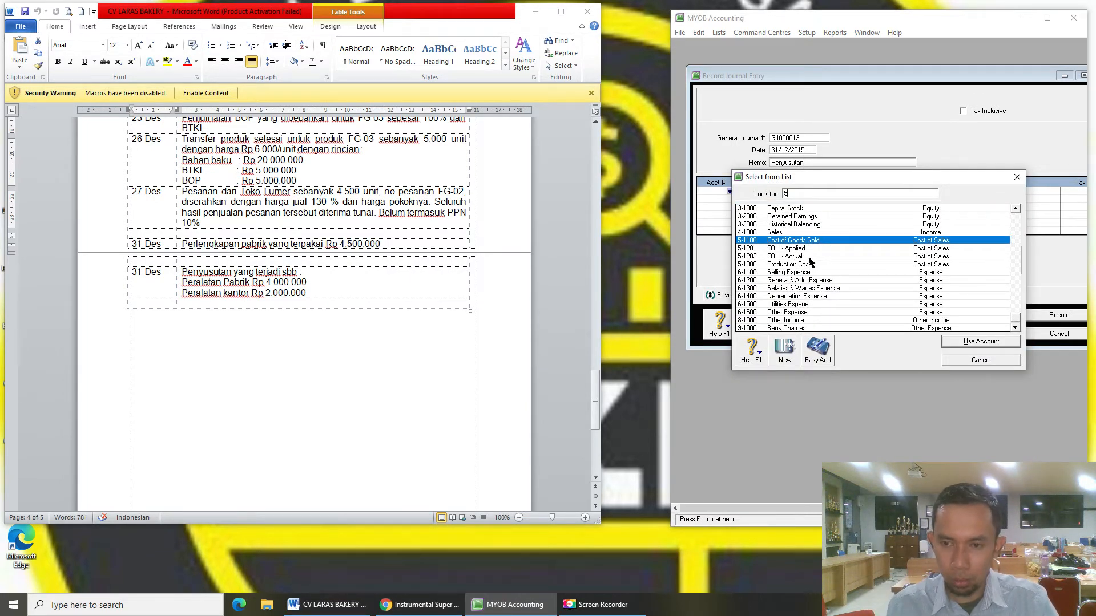
{"action": "double_click", "coordinate": [810, 257]}
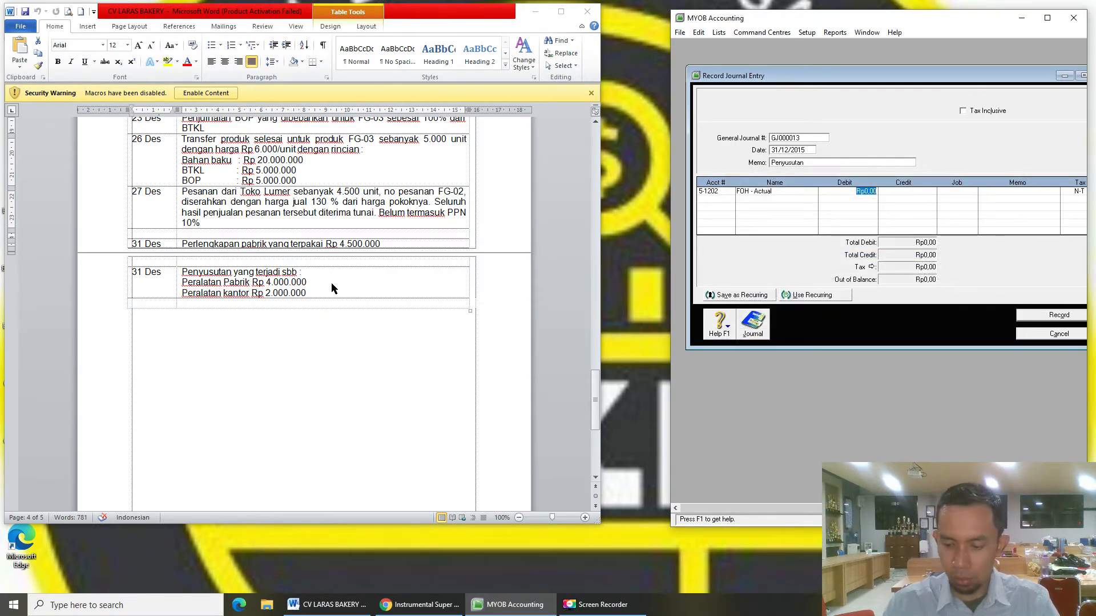
{"action": "type", "text": "40"}
{"action": "key", "text": "Tab"}
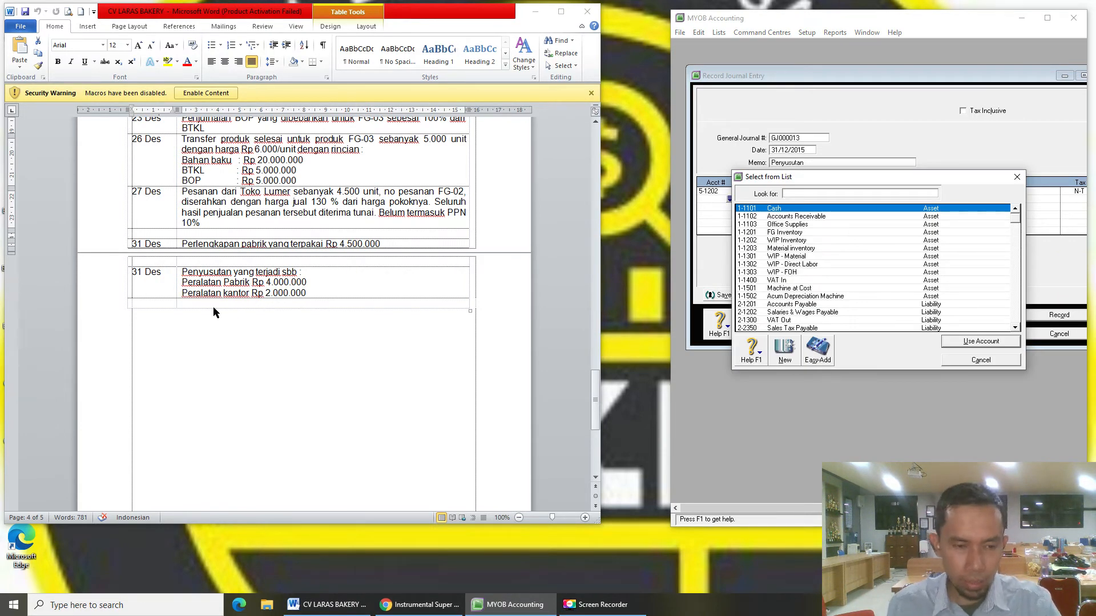
- Debit Depreciation Expense Rp2.000.000, credit Acum Depreciation Machine Rp6.000.000, and record the journal
{"action": "type", "text": "6"}
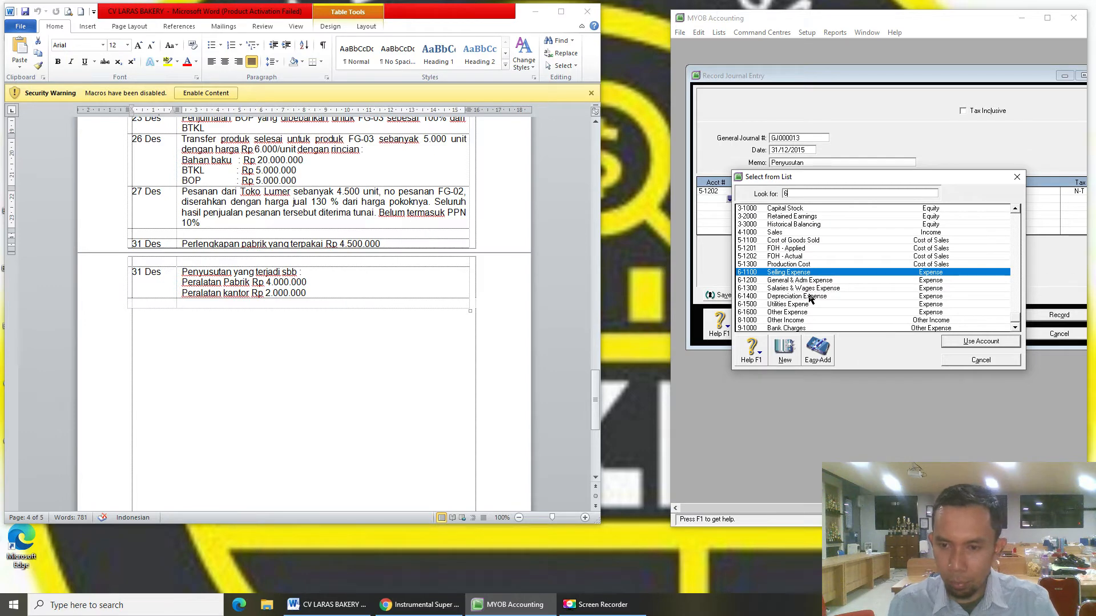
{"action": "double_click", "coordinate": [810, 296]}
{"action": "type", "text": "2000000"}
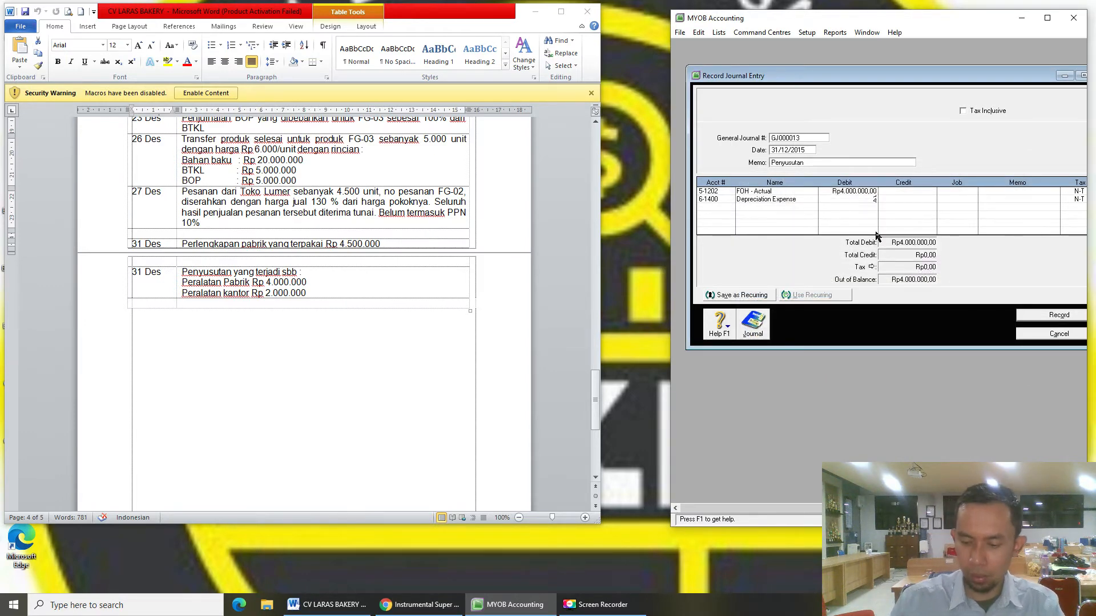
{"action": "key", "text": "Return"}
{"action": "key", "text": "Tab"}
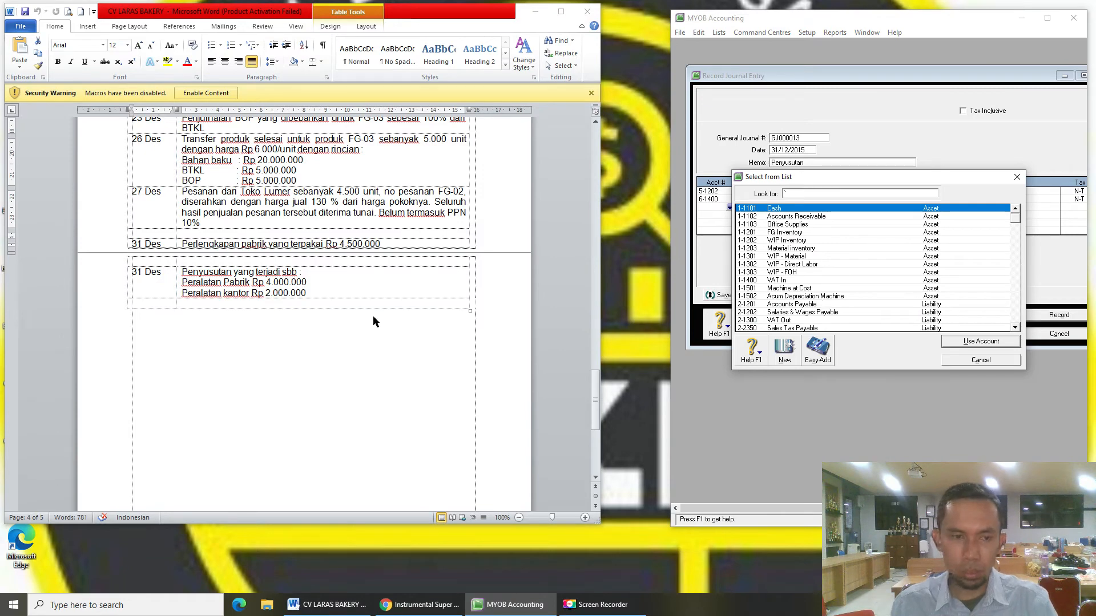
{"action": "double_click", "coordinate": [808, 296]}
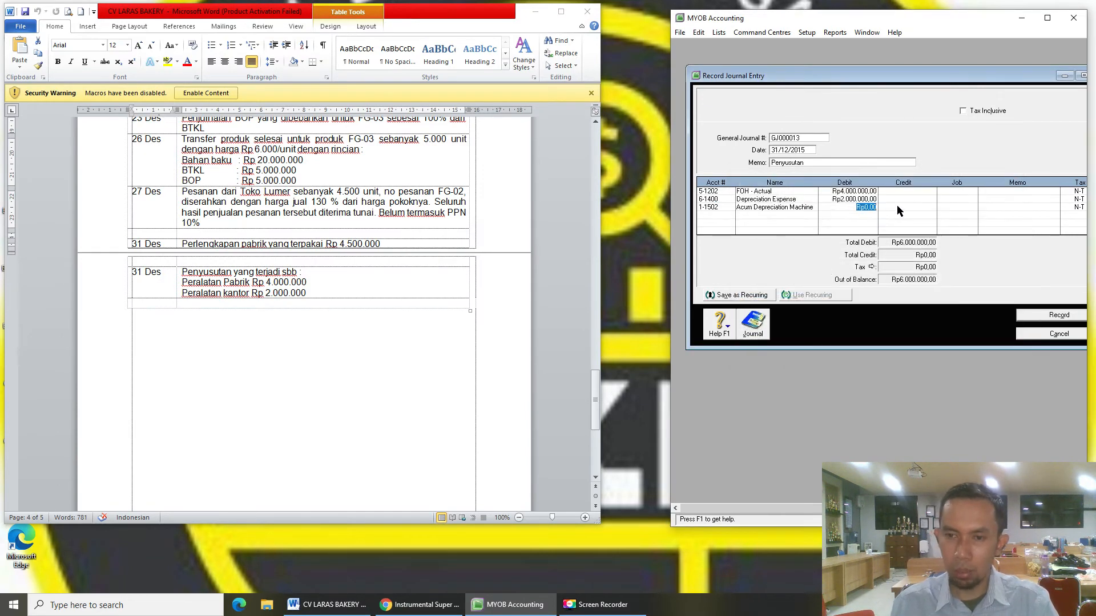
{"action": "left_click", "coordinate": [896, 207]}
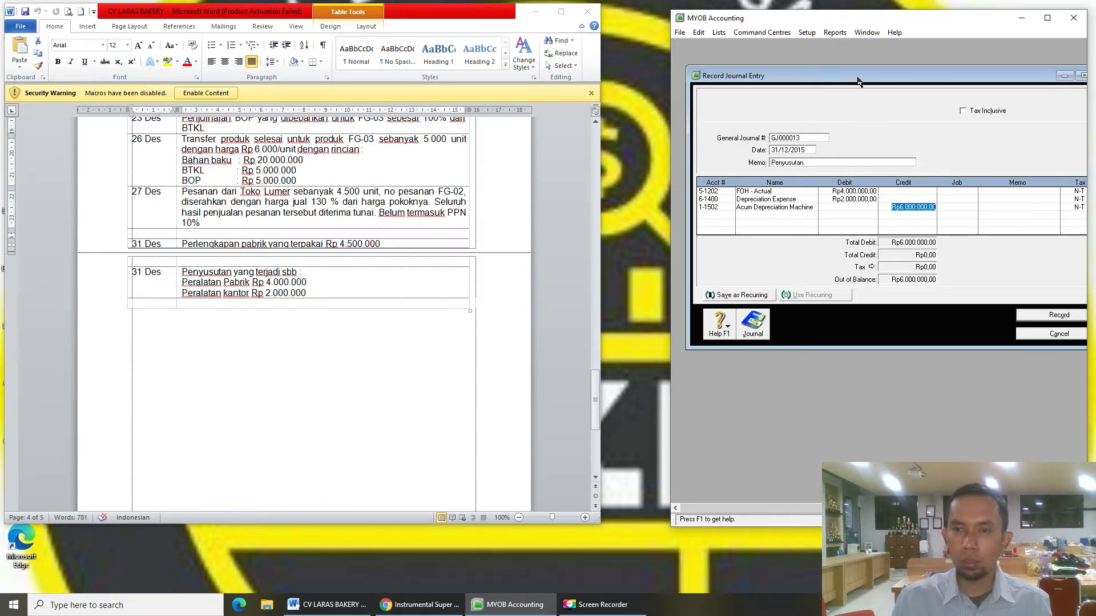
{"action": "left_click_drag", "start_coordinate": [859, 82], "coordinate": [855, 98]}
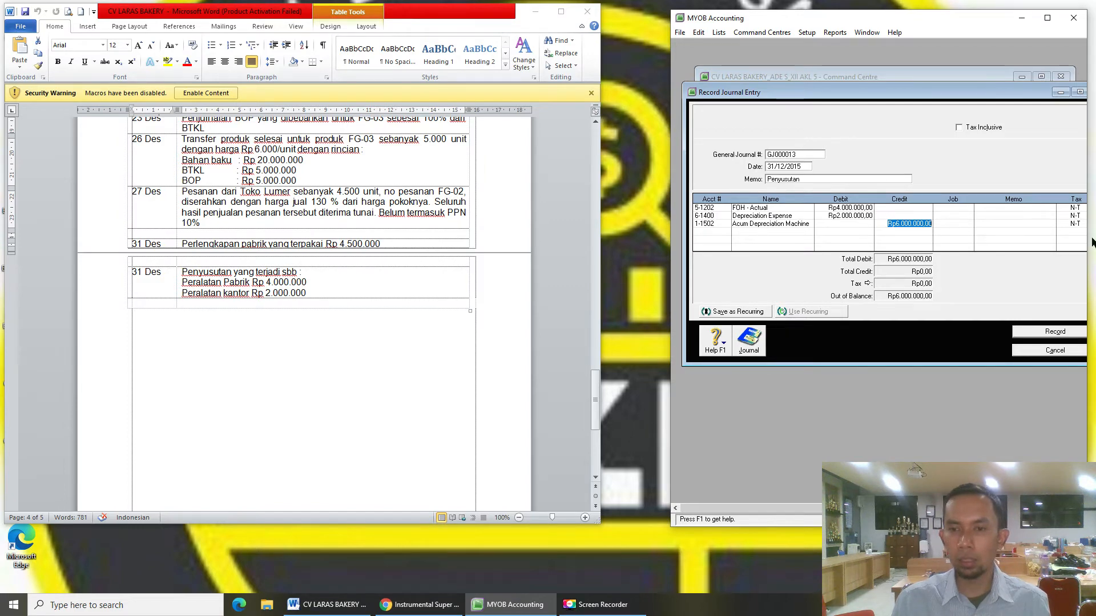
{"action": "left_click", "coordinate": [1064, 332]}
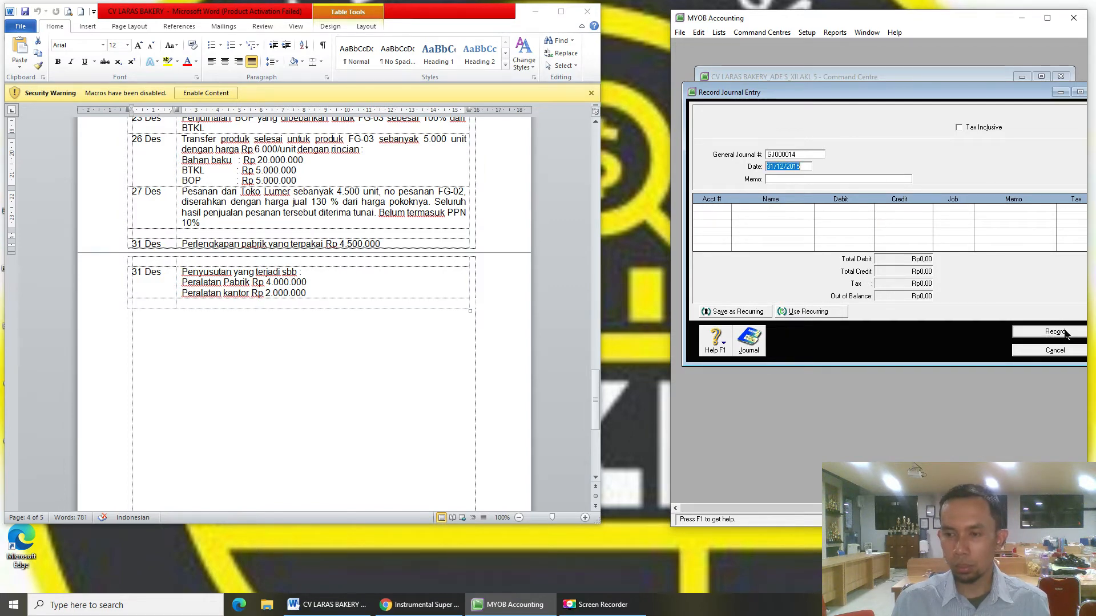
- In the Accounts List, check FG Inventory, Material inventory and Current Year Earnings balances, then view Cost of Sales
{"action": "left_click", "coordinate": [1071, 351]}
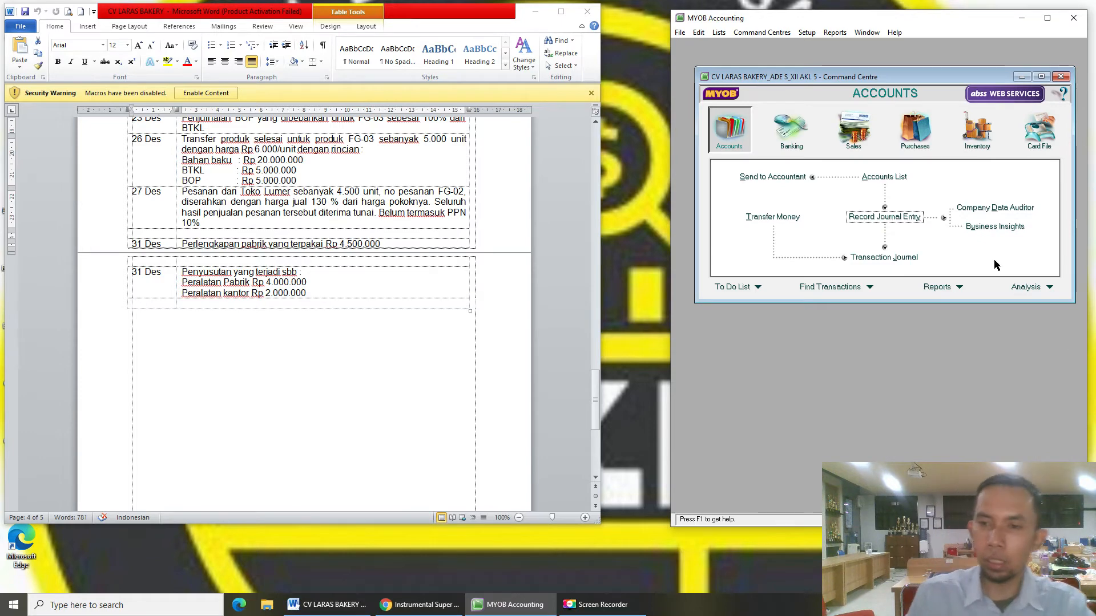
{"action": "left_click", "coordinate": [887, 178]}
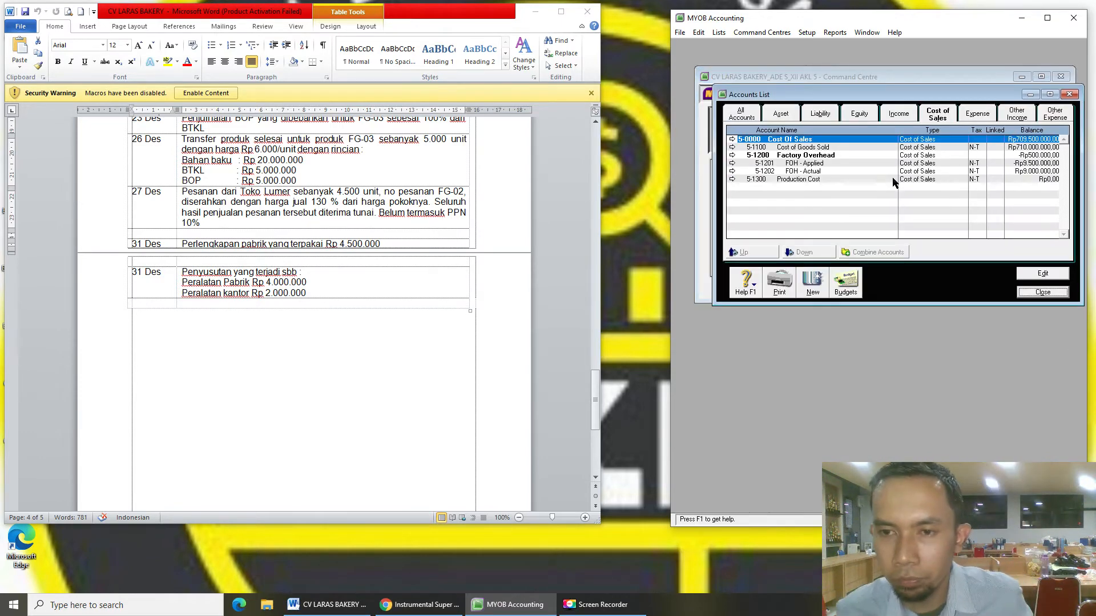
{"action": "left_click", "coordinate": [781, 115]}
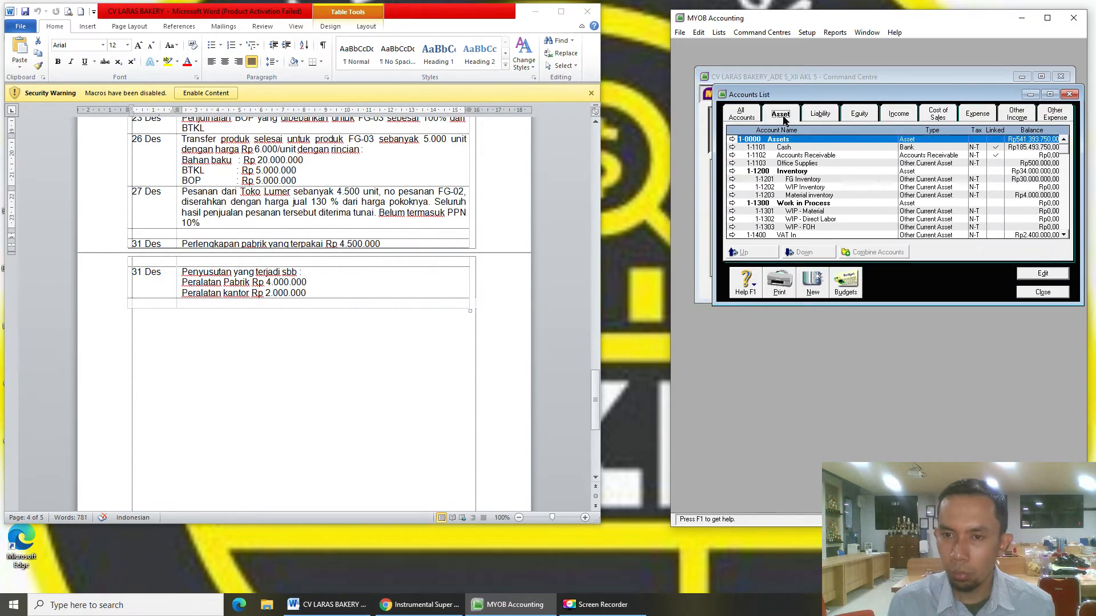
{"action": "left_click", "coordinate": [833, 181]}
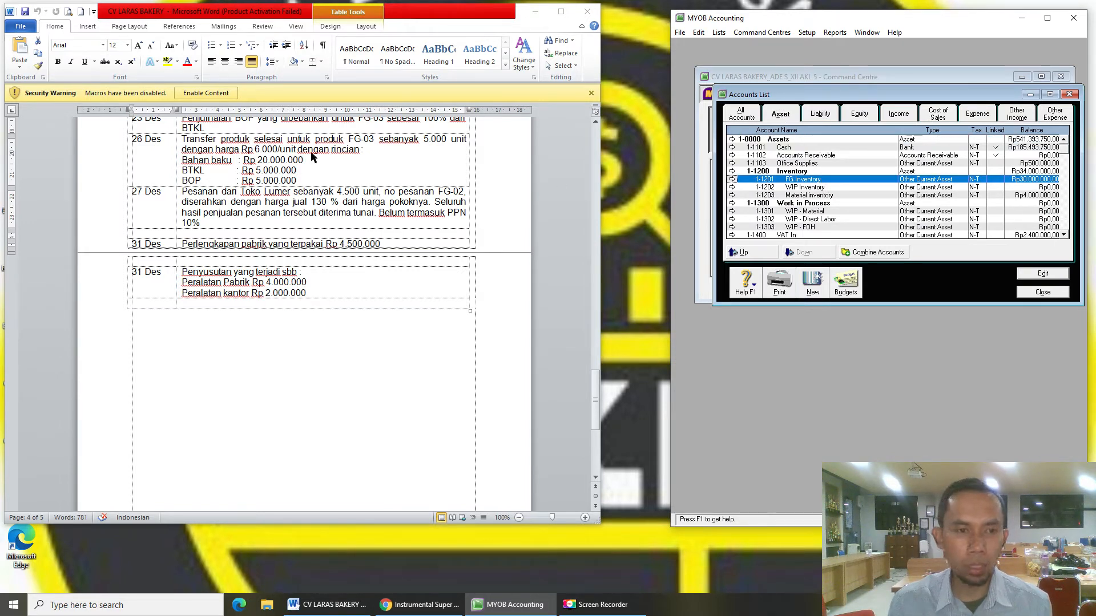
{"action": "left_click", "coordinate": [837, 196]}
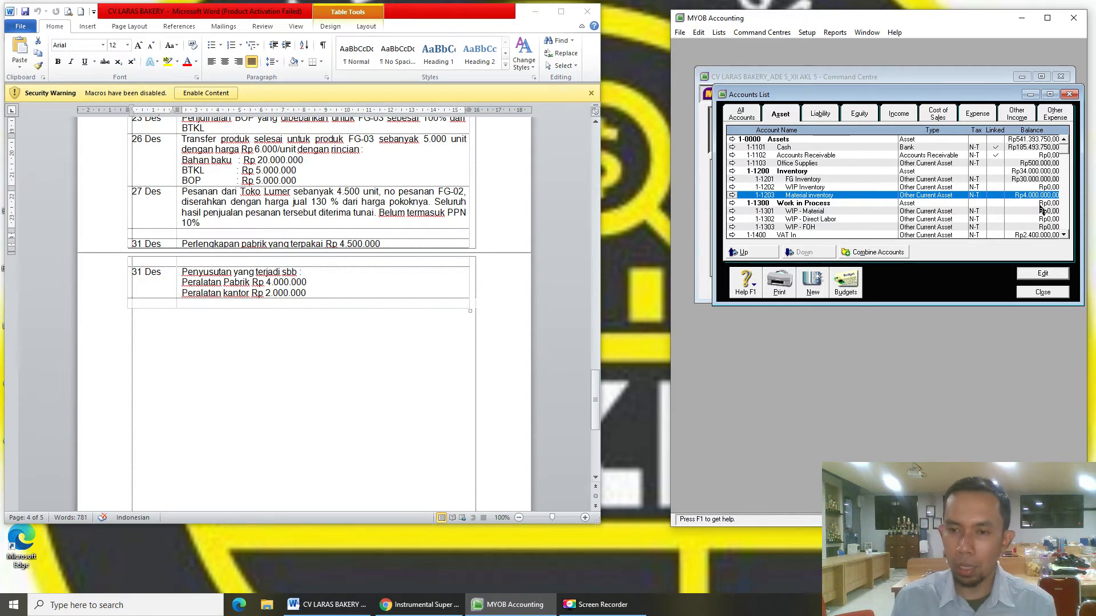
{"action": "left_click", "coordinate": [859, 115]}
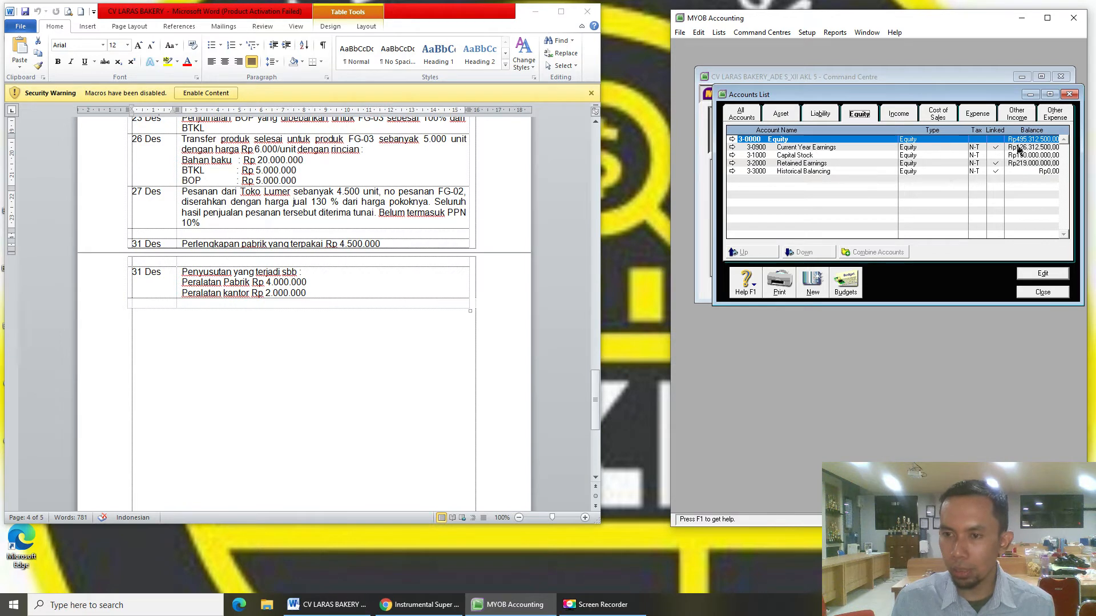
{"action": "left_click", "coordinate": [1055, 148]}
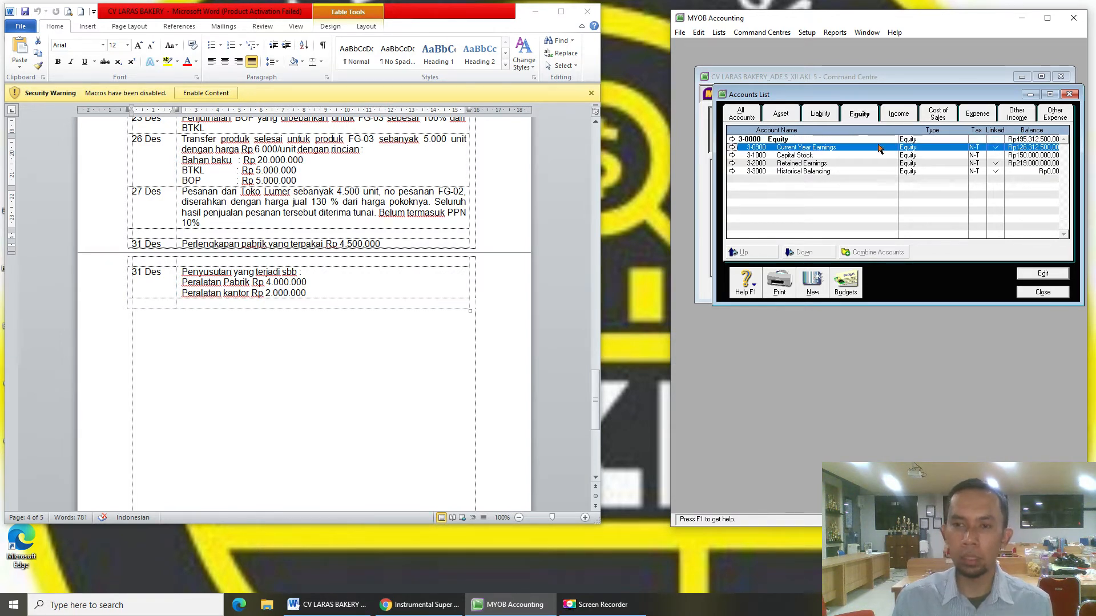
{"action": "left_click", "coordinate": [937, 114]}
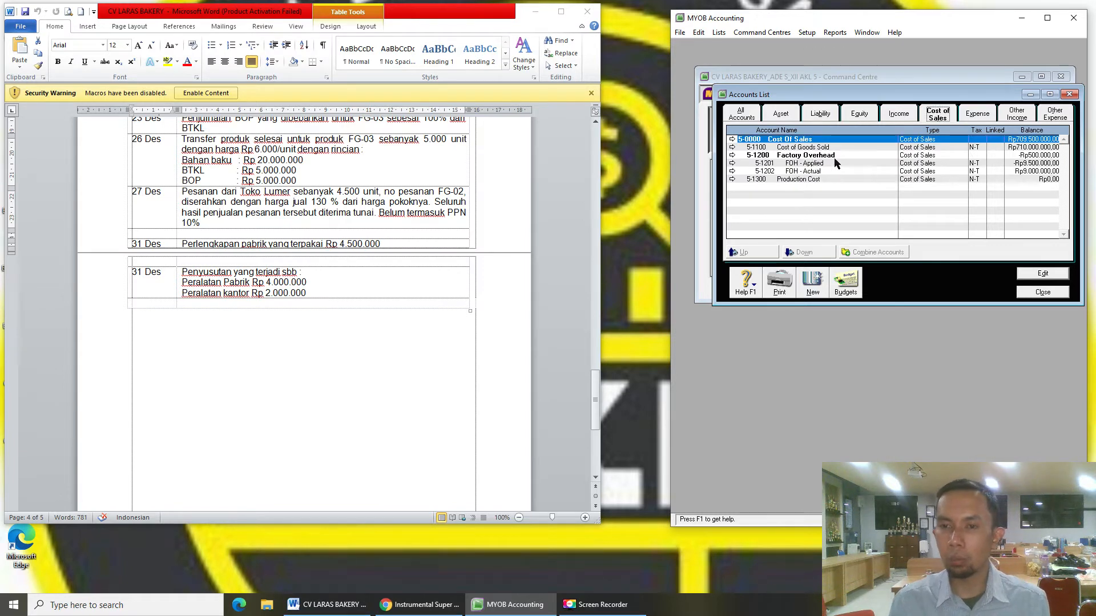
- Compare the Production Cost, Factory Overhead, FOH - Applied and FOH - Actual balances
{"action": "left_click", "coordinate": [810, 180]}
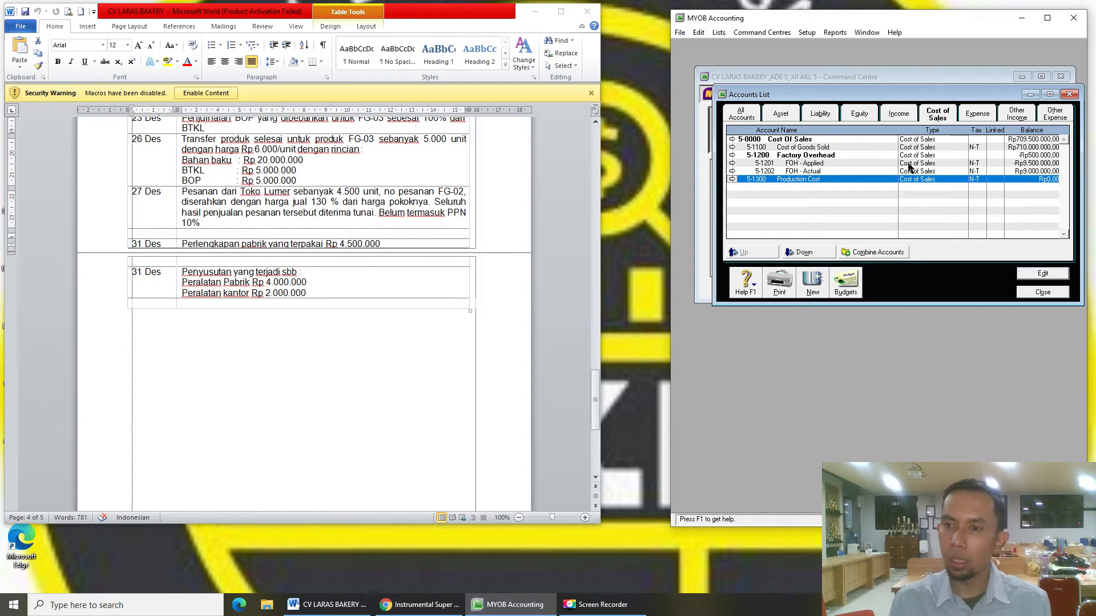
{"action": "left_click", "coordinate": [811, 157]}
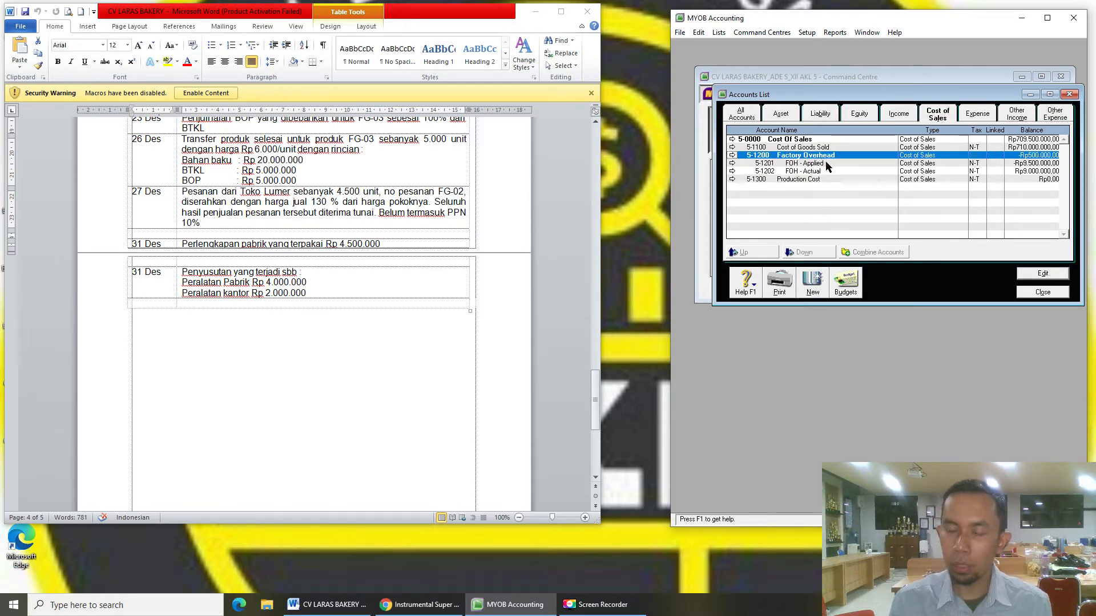
{"action": "left_click", "coordinate": [828, 164]}
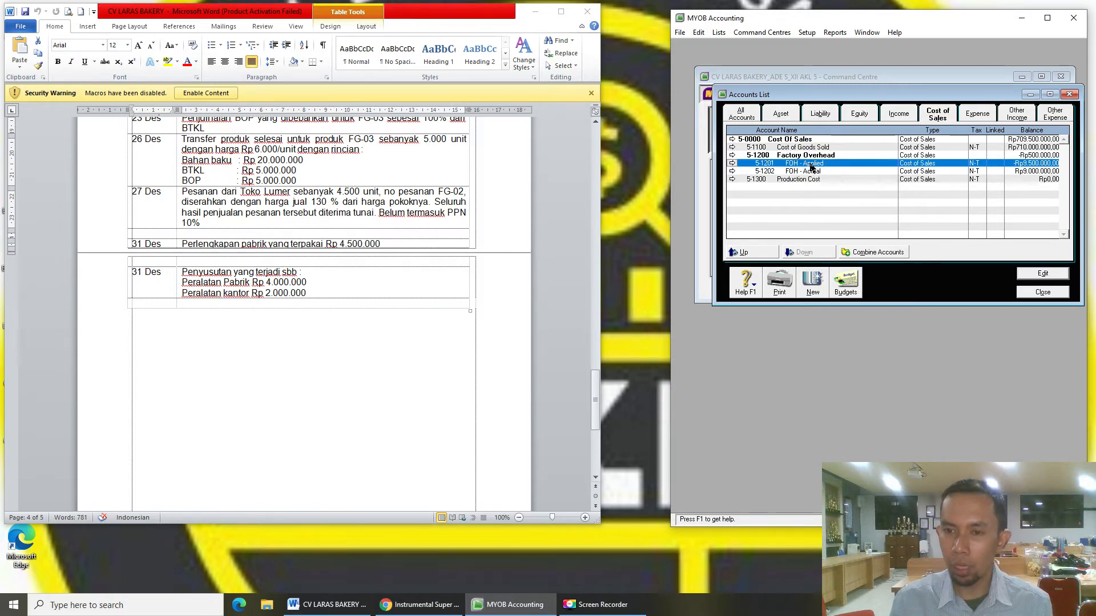
{"action": "left_click", "coordinate": [829, 170]}
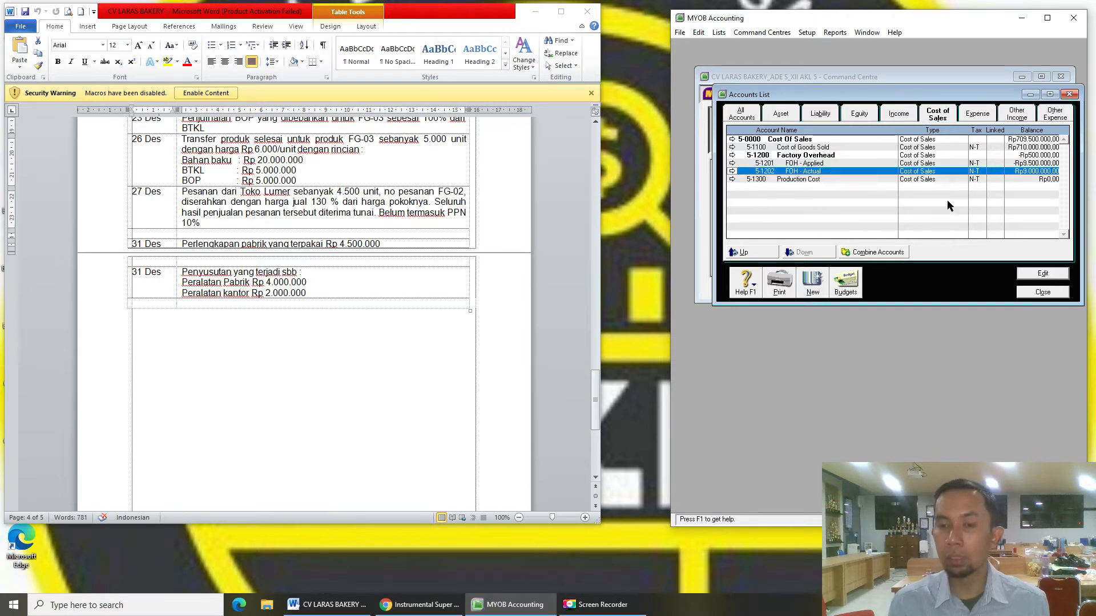
{"action": "left_click", "coordinate": [843, 164]}
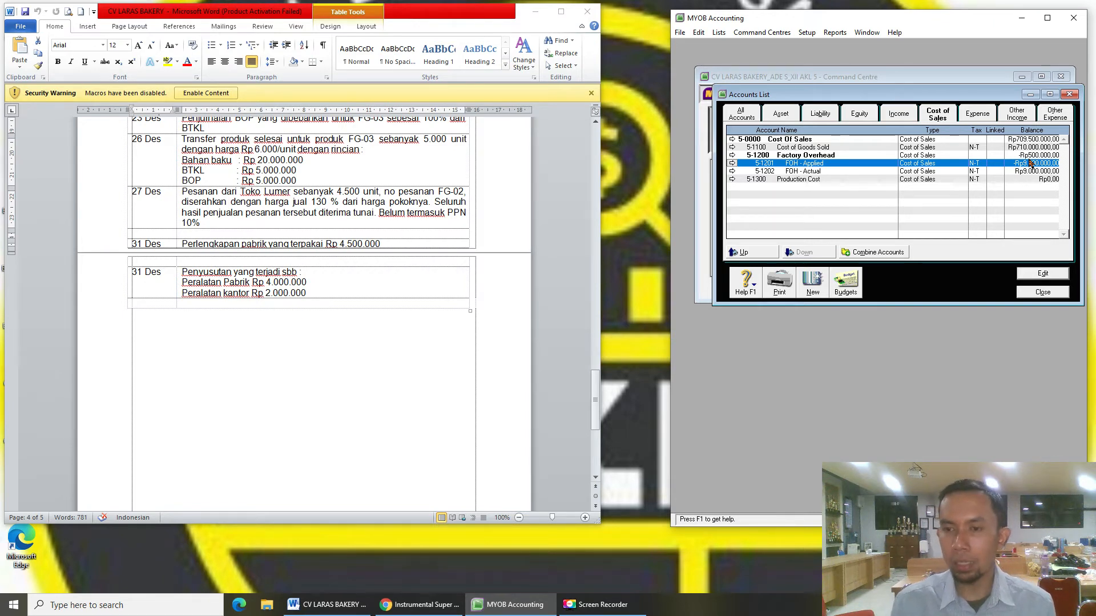
{"action": "left_click", "coordinate": [830, 170]}
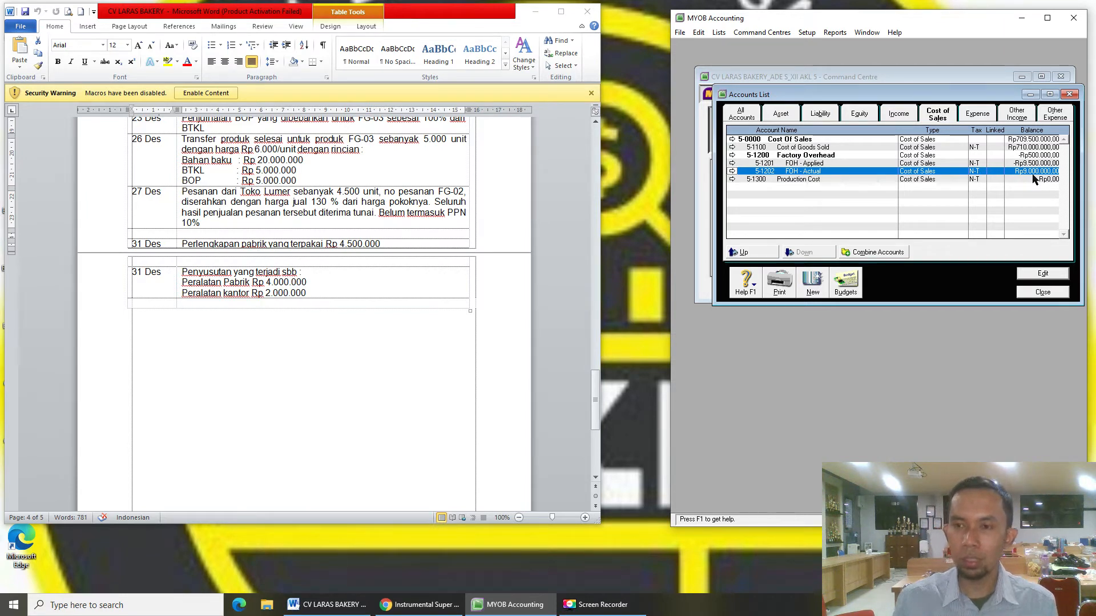
{"action": "left_click", "coordinate": [853, 164]}
{"action": "left_click", "coordinate": [860, 172]}
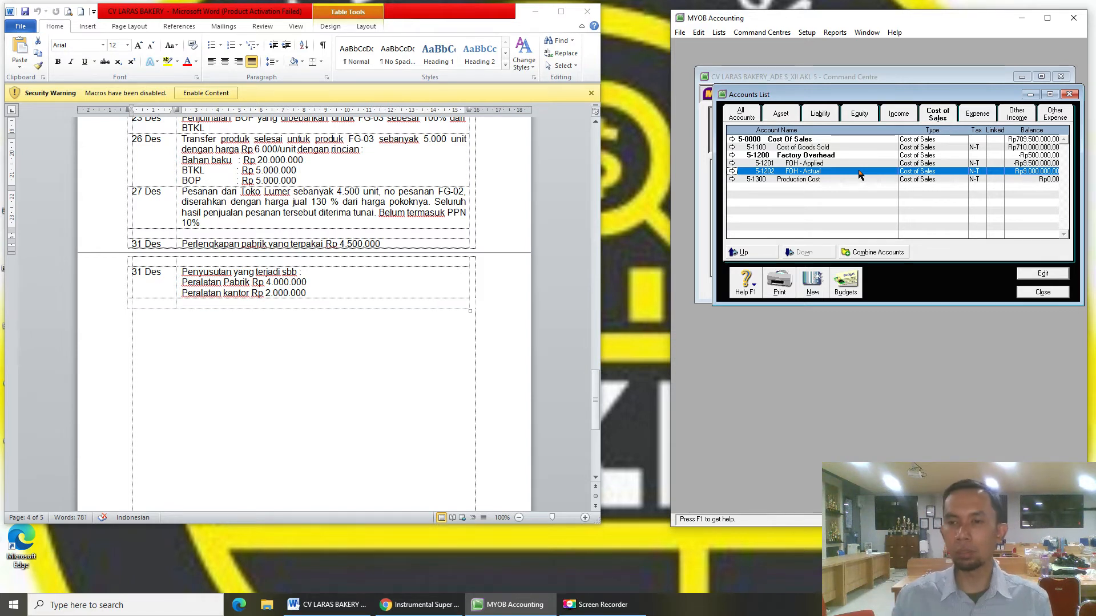
- Check the Rp500.000 Factory Overhead total against Cost of Goods Sold and close the Accounts List
{"action": "left_click", "coordinate": [1040, 157]}
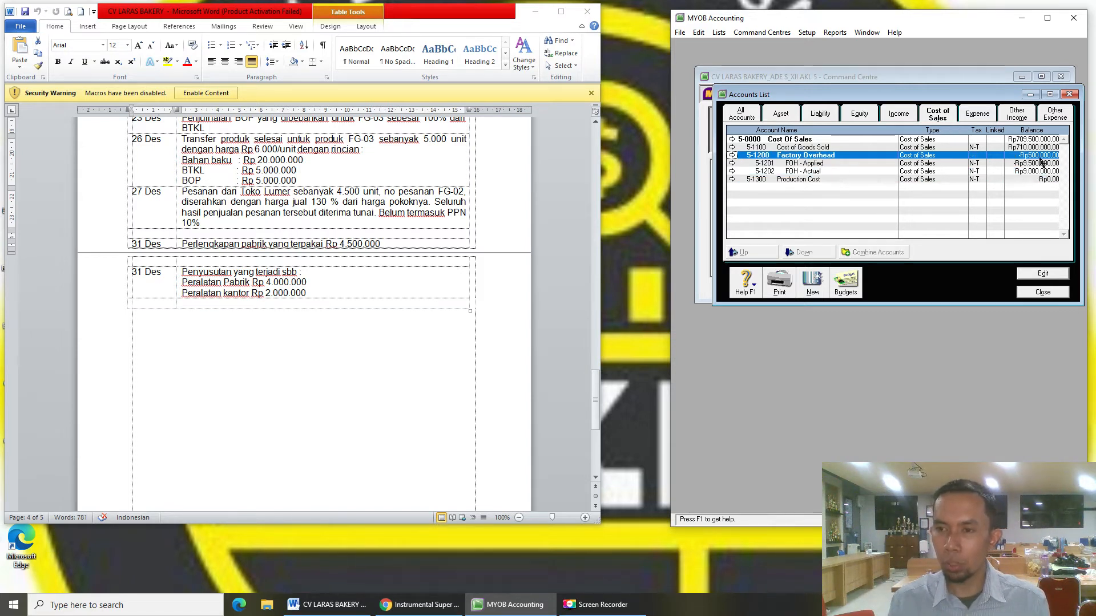
{"action": "left_click", "coordinate": [820, 150]}
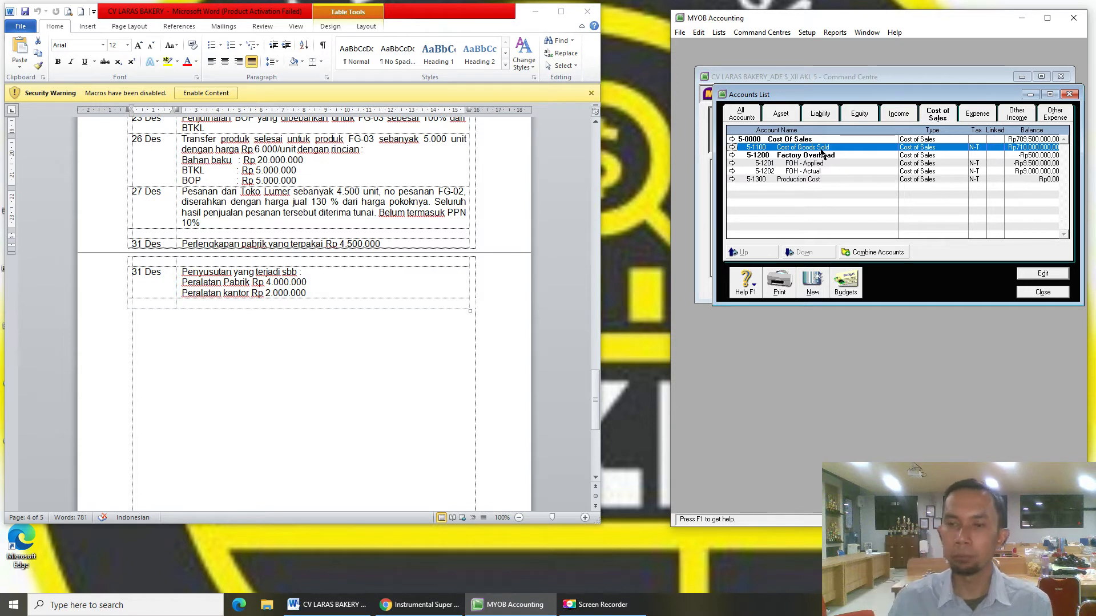
{"action": "left_click", "coordinate": [1026, 158]}
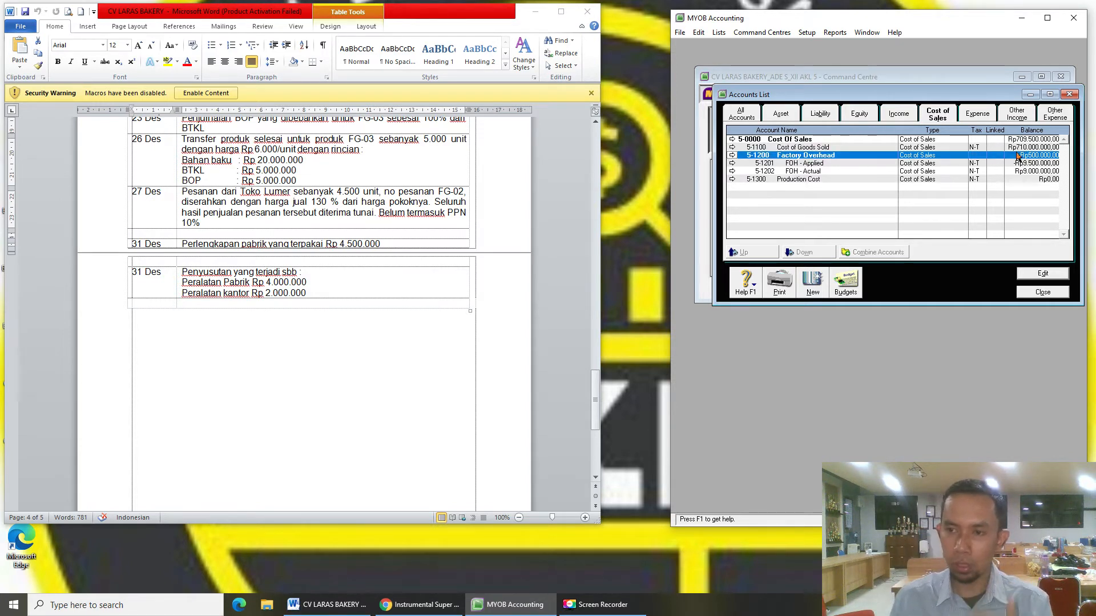
{"action": "left_click", "coordinate": [1027, 147]}
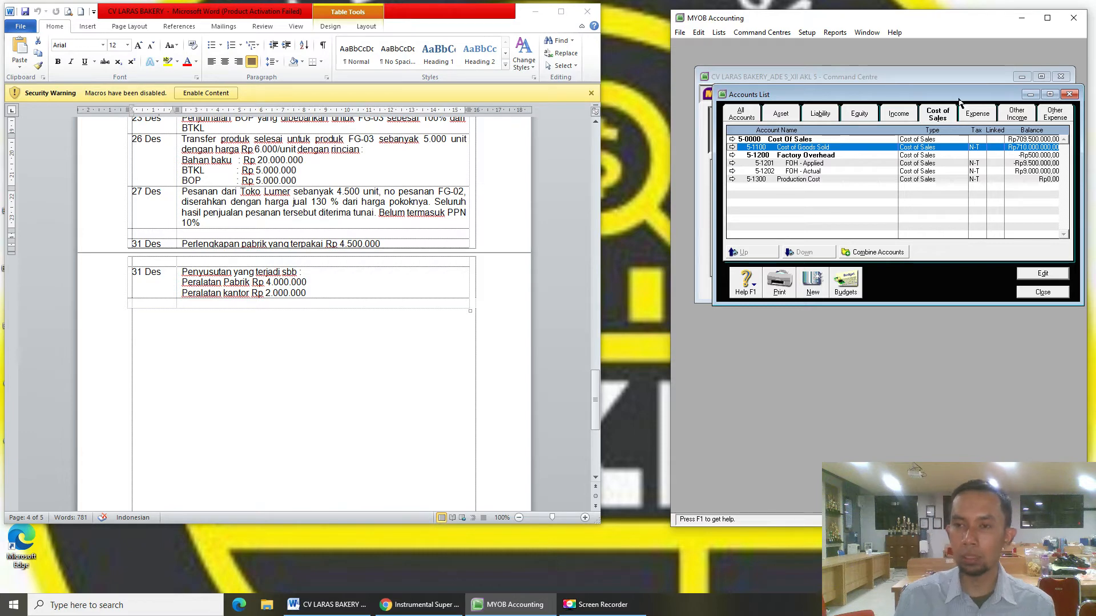
{"action": "left_click", "coordinate": [955, 116]}
{"action": "key", "text": "Escape"}
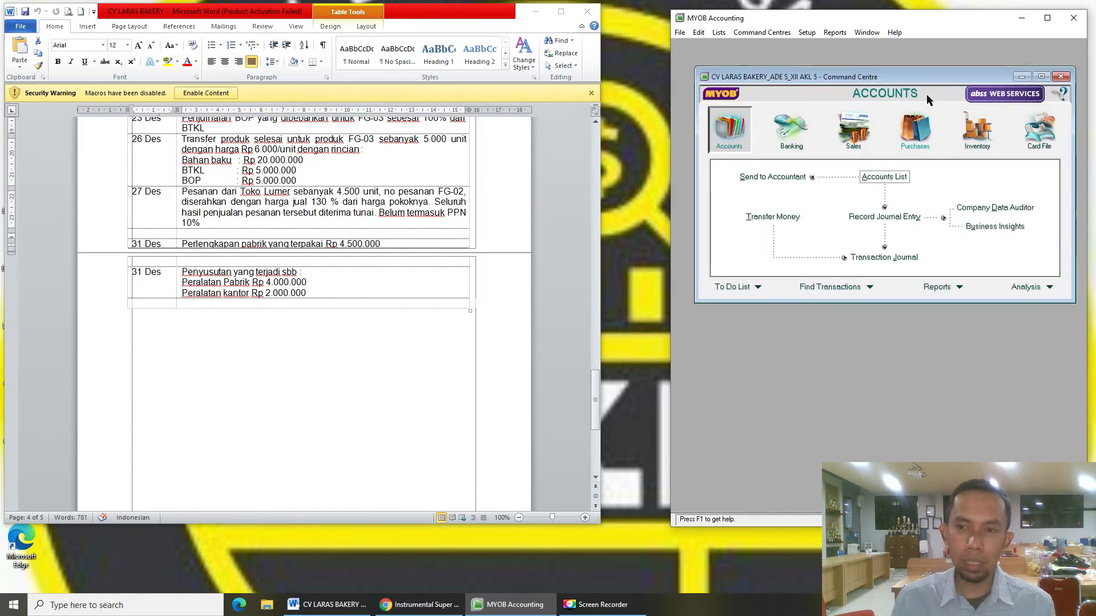
- Choose the Standard Balance Sheet report and set it to December, as of 31/12/2015
{"action": "left_click_drag", "start_coordinate": [931, 80], "coordinate": [931, 66]}
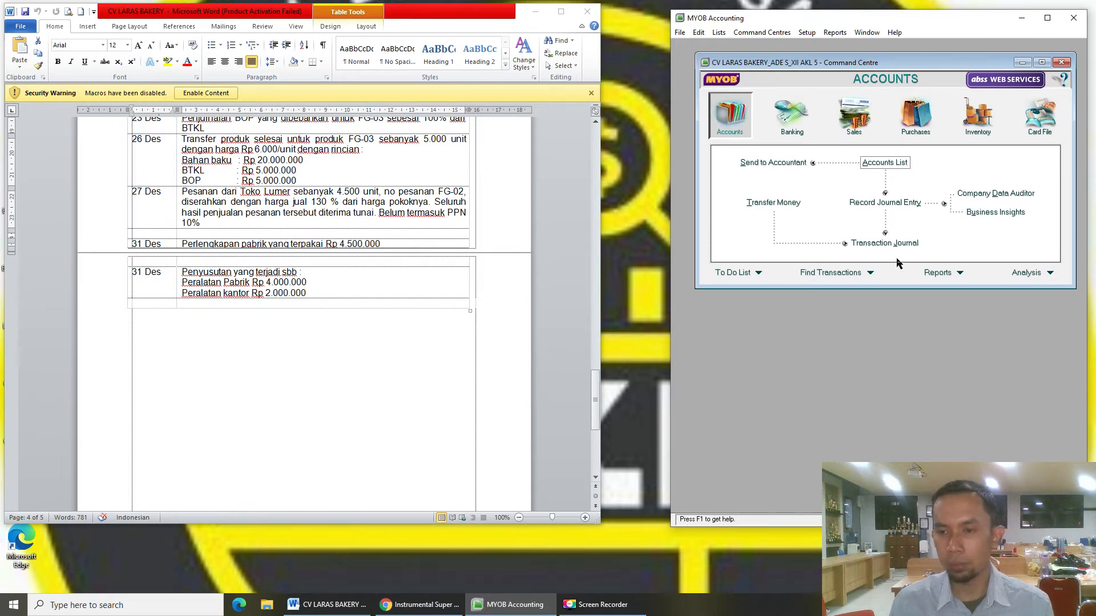
{"action": "left_click", "coordinate": [939, 274]}
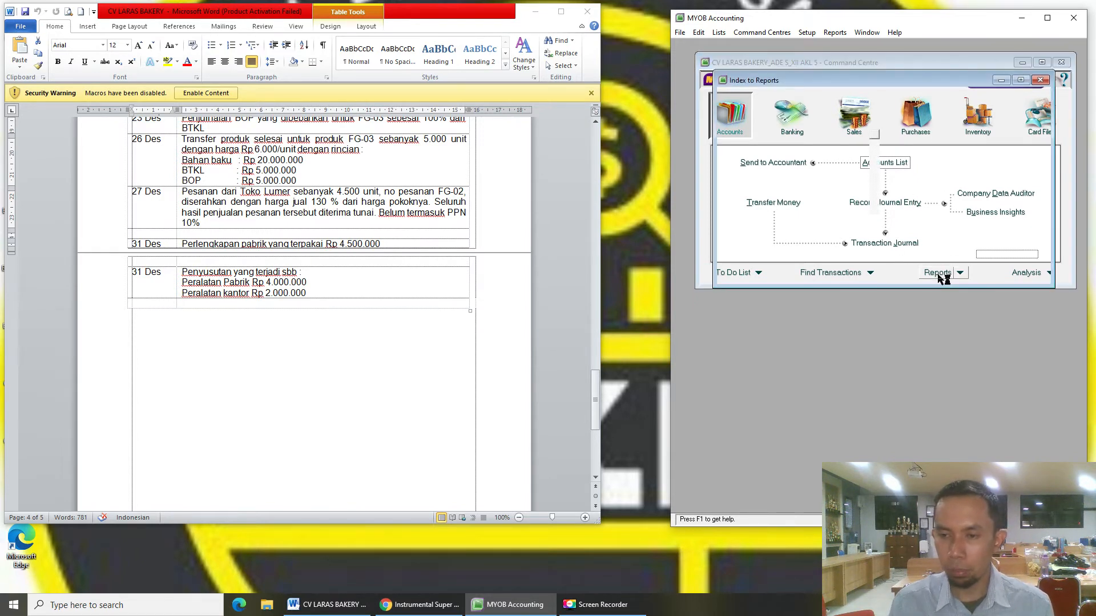
{"action": "mouse_move", "coordinate": [898, 87]}
{"action": "left_mouse_down"}
{"action": "mouse_move", "coordinate": [883, 93]}
{"action": "mouse_move", "coordinate": [895, 98]}
{"action": "left_mouse_up"}
{"action": "left_click_drag", "start_coordinate": [867, 297], "coordinate": [859, 427]}
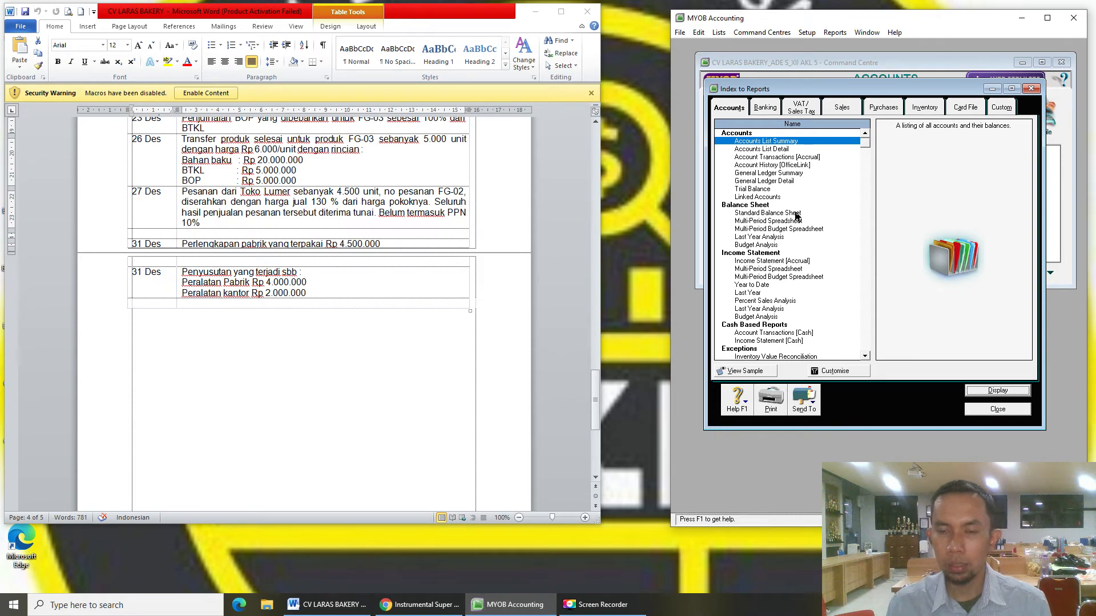
{"action": "left_click", "coordinate": [797, 213]}
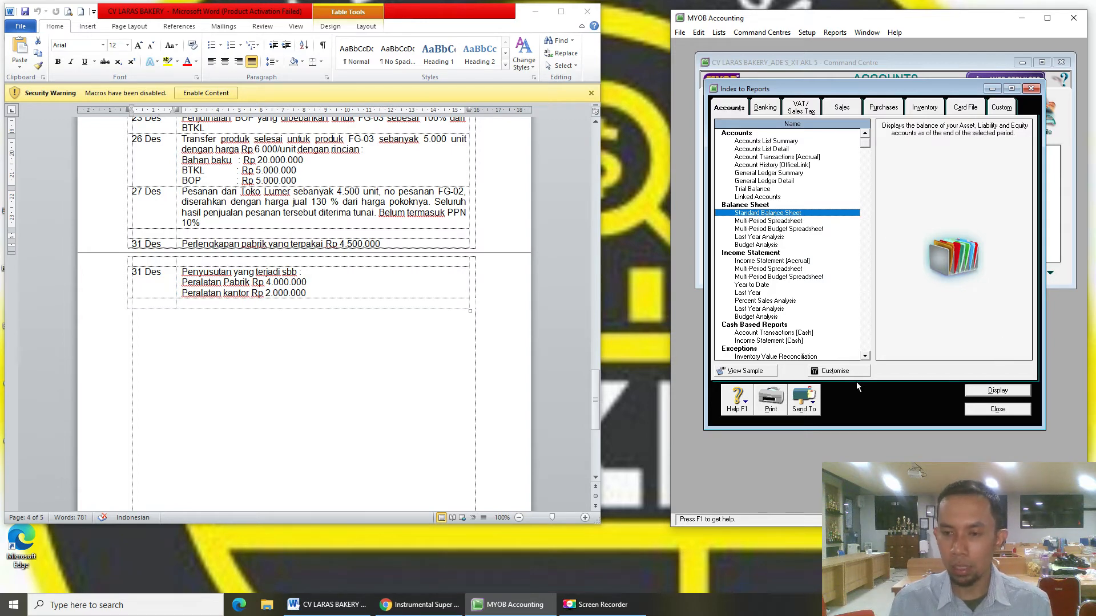
{"action": "left_click", "coordinate": [834, 371]}
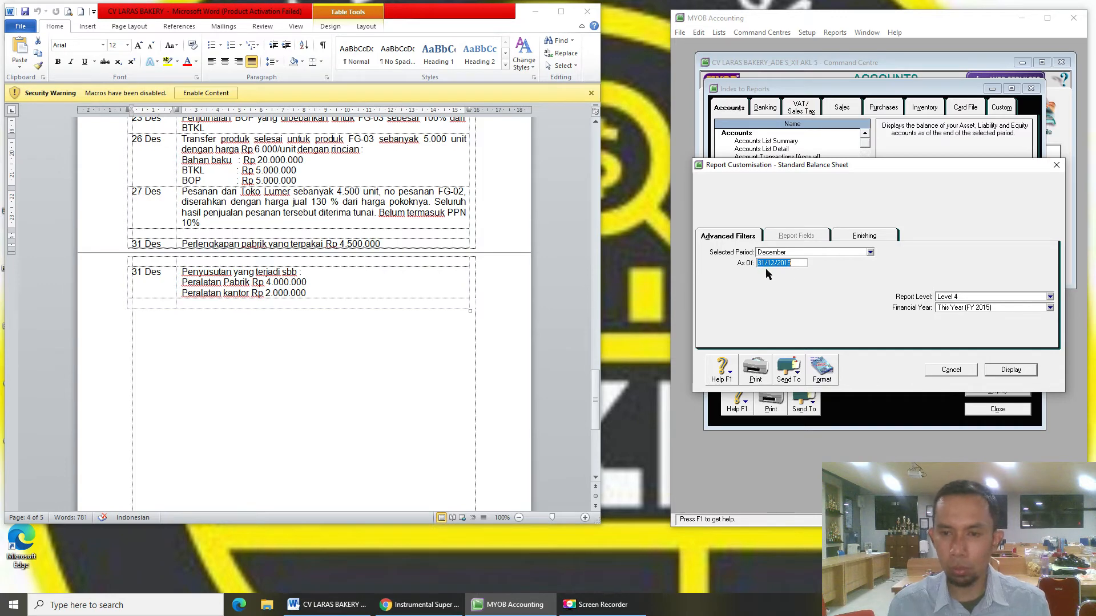
- Display the December 2015 Balance Sheet in print preview, enlarged to show Total Equity Rp495.312.500,00
{"action": "left_click", "coordinate": [1009, 370]}
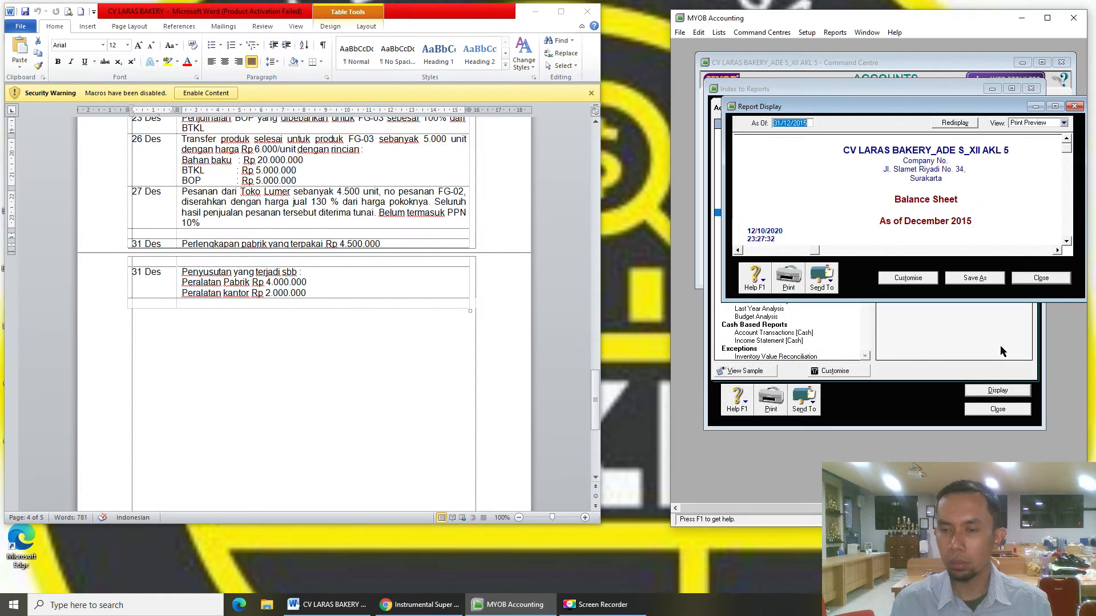
{"action": "left_click_drag", "start_coordinate": [987, 299], "coordinate": [987, 502]}
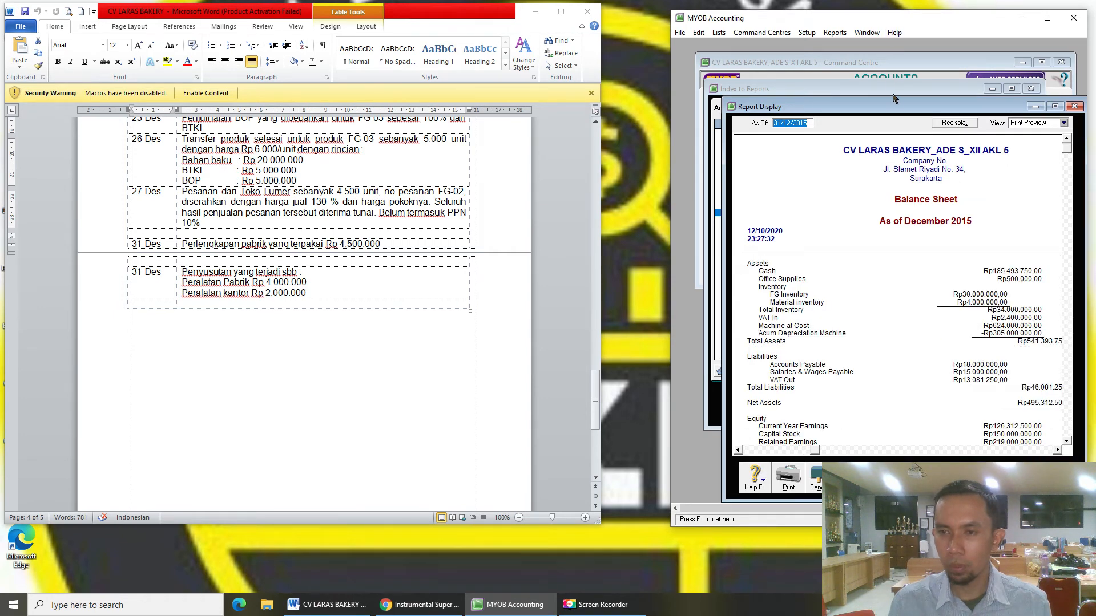
{"action": "left_click_drag", "start_coordinate": [899, 107], "coordinate": [849, 75]}
{"action": "left_click", "coordinate": [1014, 91]}
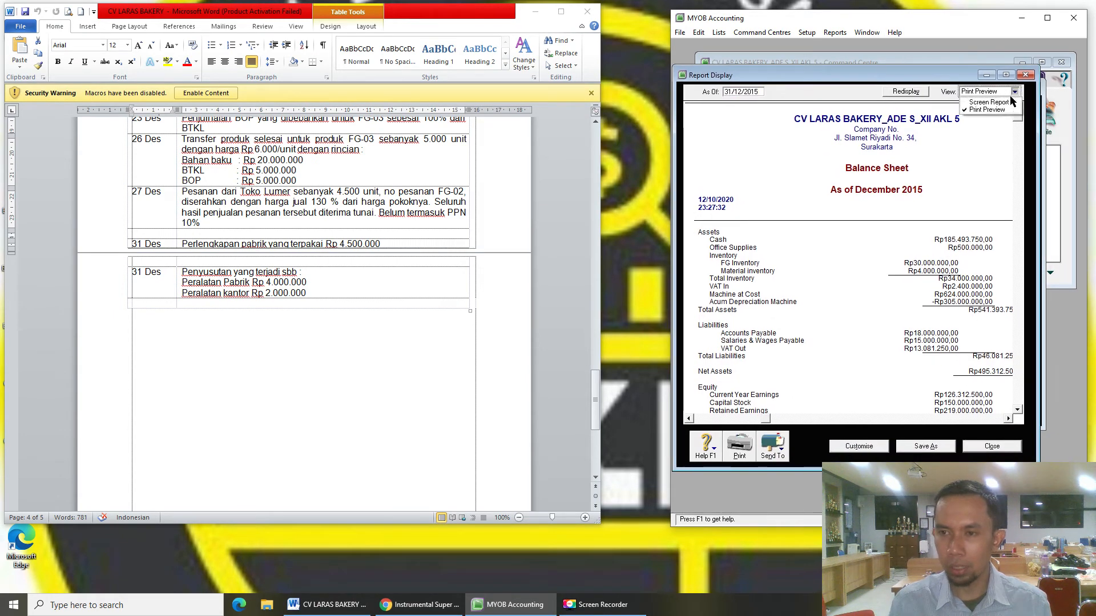
{"action": "left_click", "coordinate": [996, 102]}
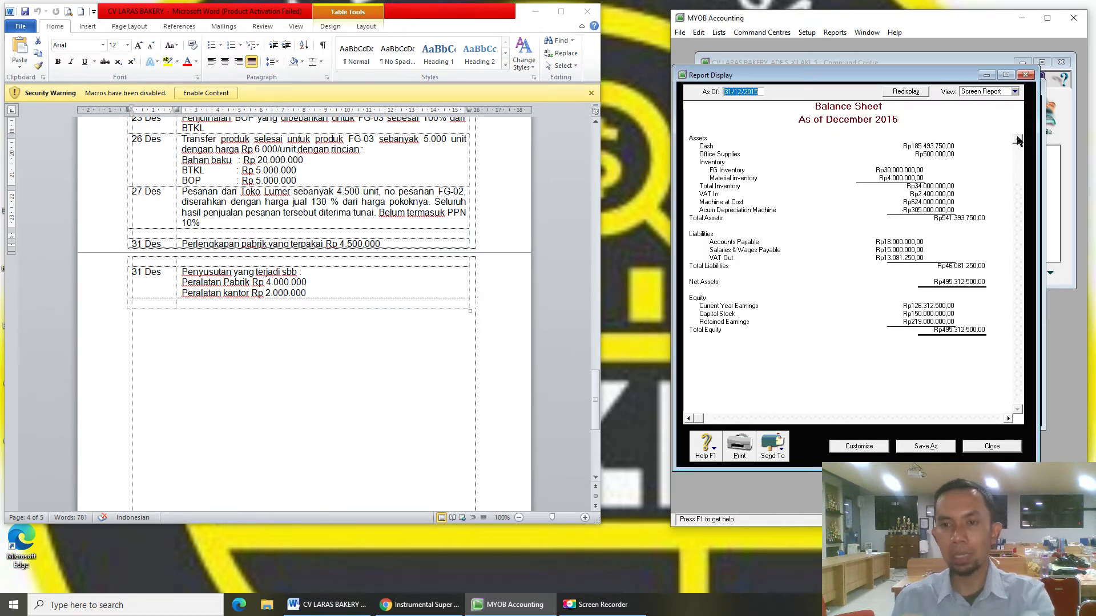
{"action": "left_click", "coordinate": [1015, 91]}
{"action": "left_click", "coordinate": [993, 103]}
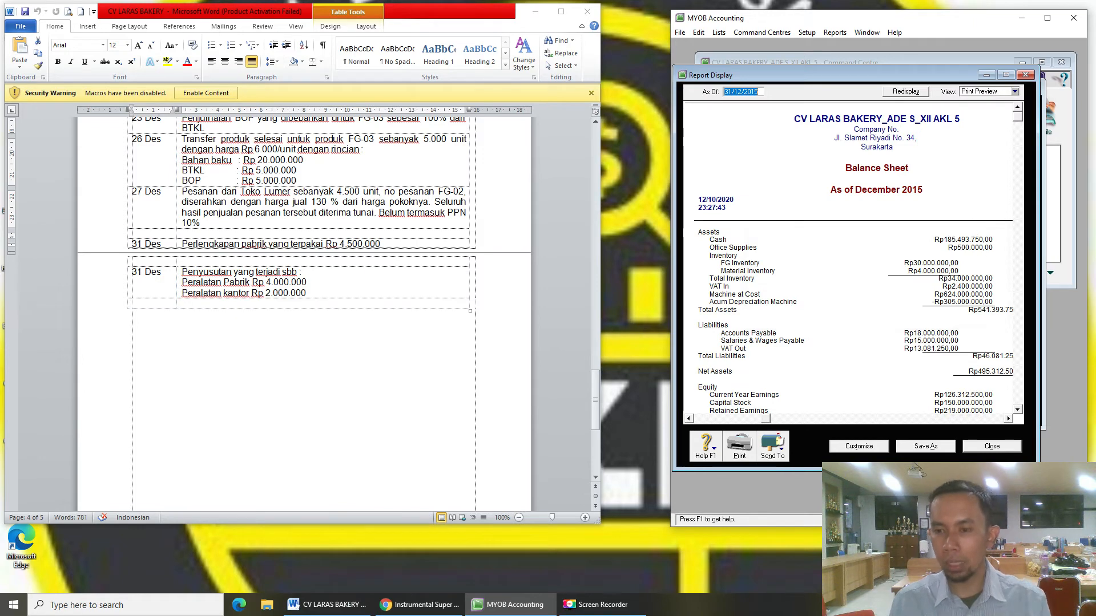
{"action": "left_click_drag", "start_coordinate": [1036, 471], "coordinate": [1077, 512]}
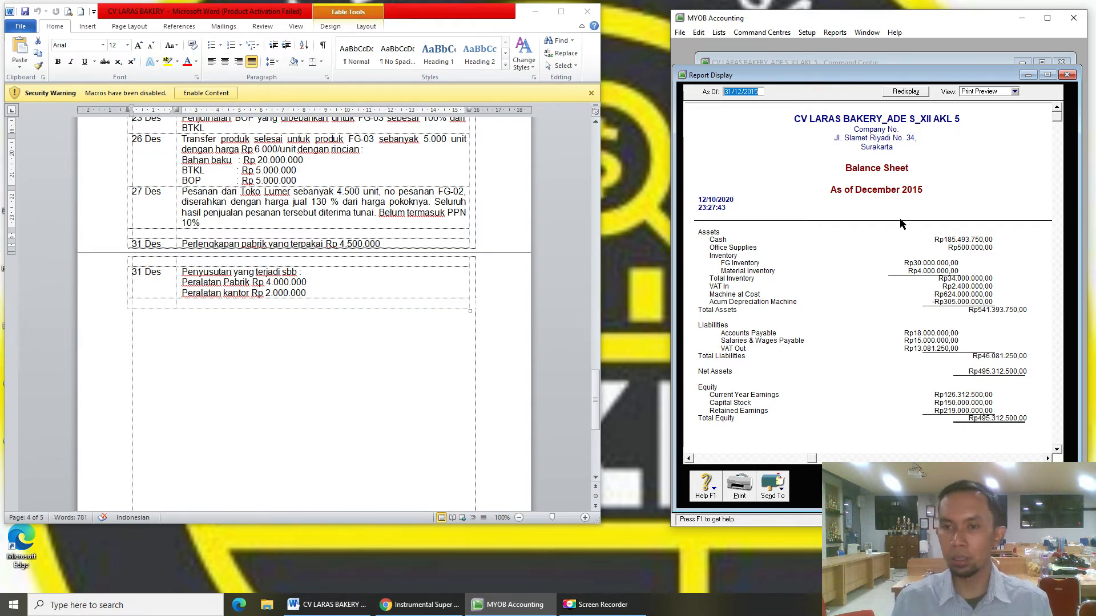
{"action": "left_click", "coordinate": [775, 496]}
- Save the Balance Sheet as a PDF in the personal folder on DATA (D:), appending the student's name and class
{"action": "left_click", "coordinate": [787, 530]}
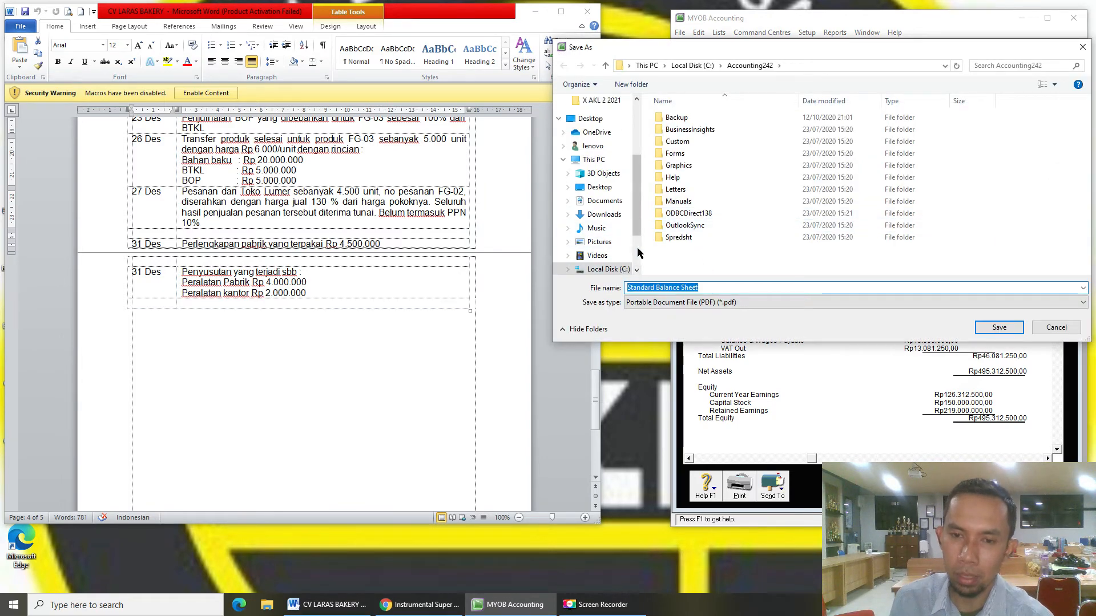
{"action": "scroll", "coordinate": [605, 228], "scroll_direction": "down", "scroll_amount": 2}
{"action": "left_click", "coordinate": [611, 210]}
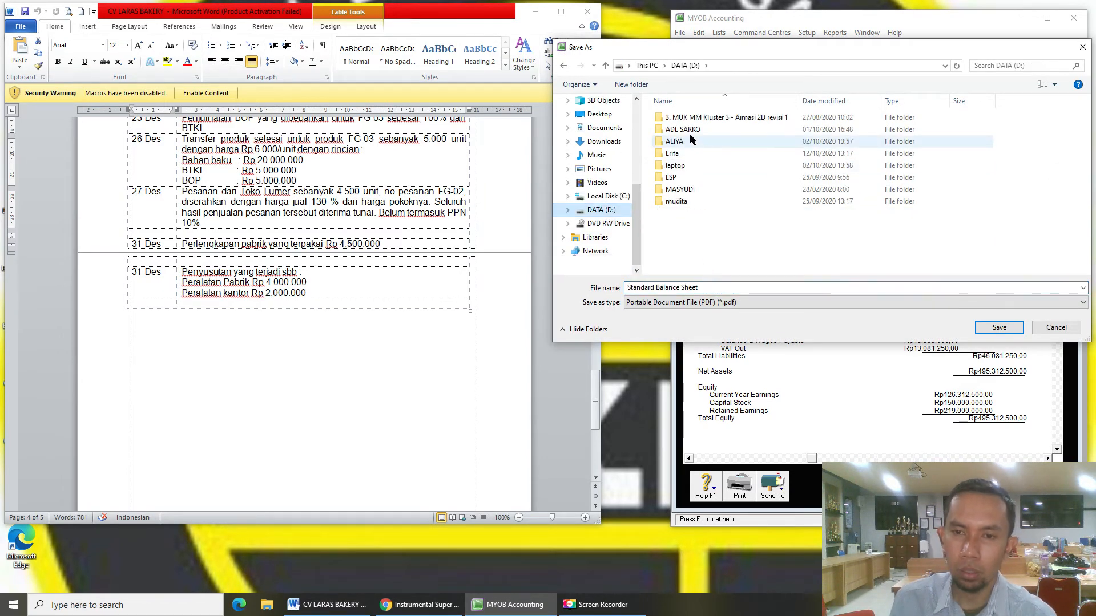
{"action": "double_click", "coordinate": [685, 130]}
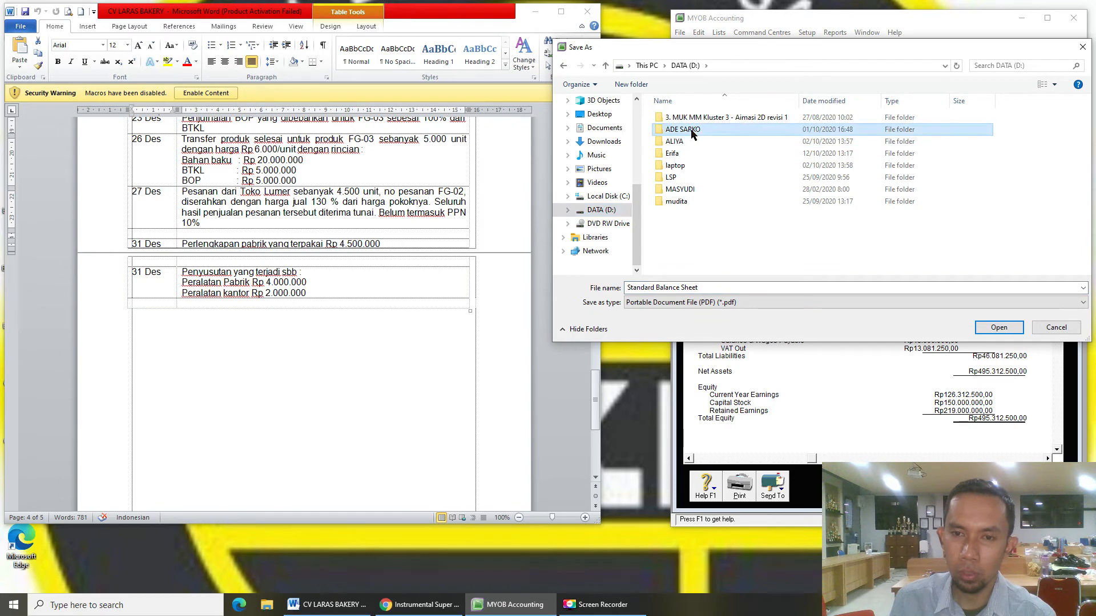
{"action": "left_click", "coordinate": [729, 288]}
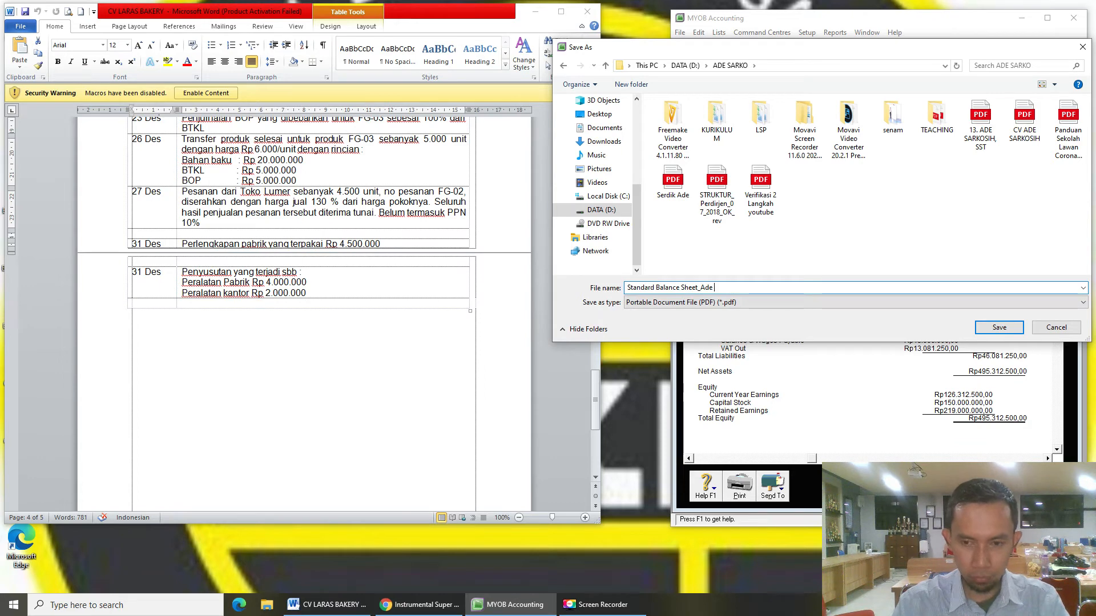
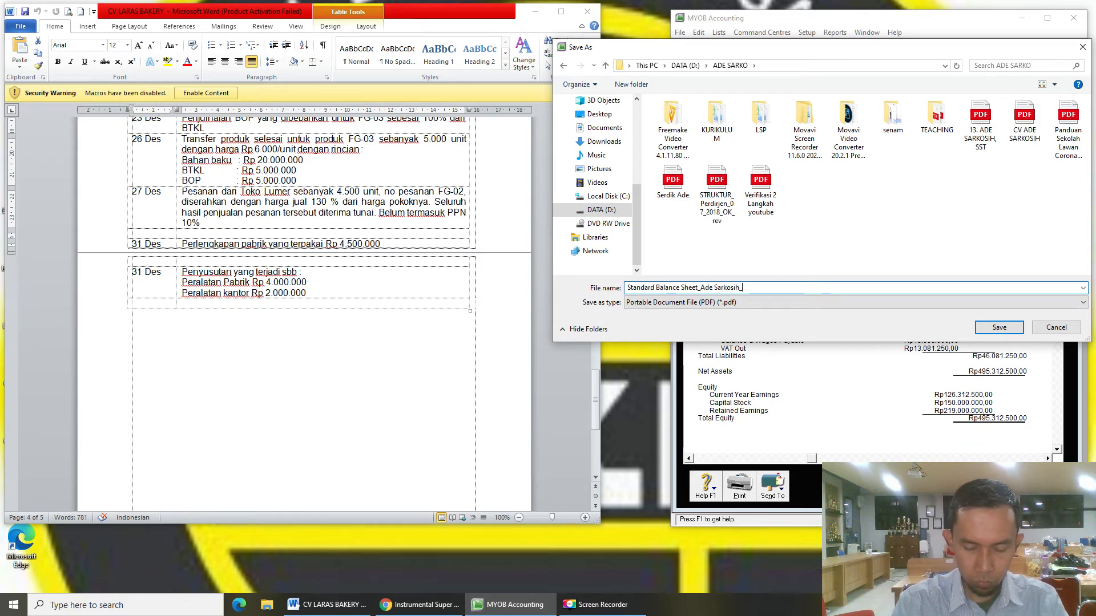
{"action": "type", "text": "X"}
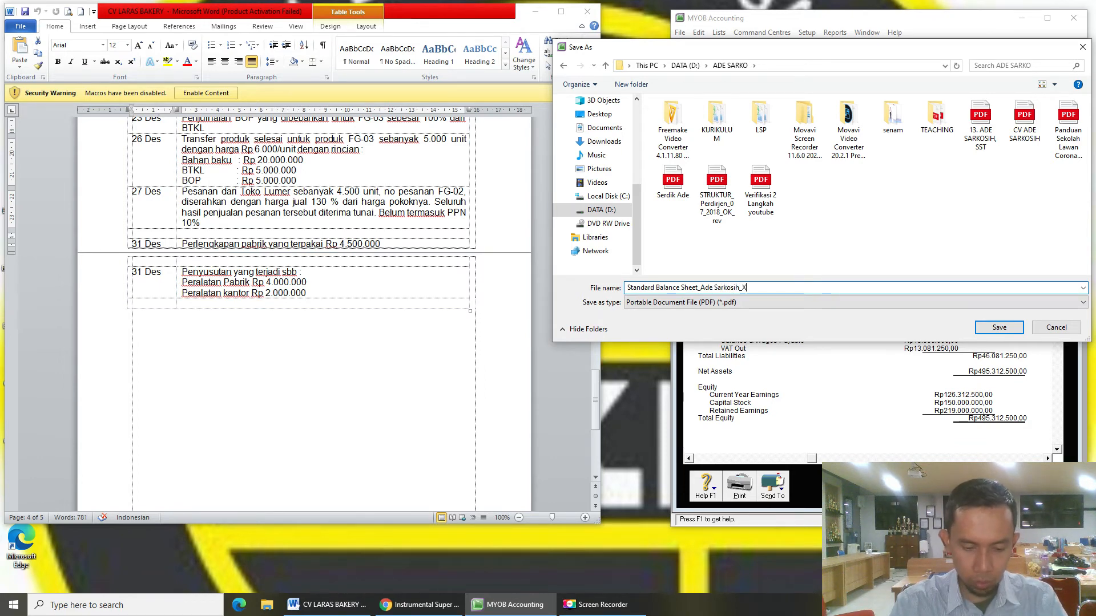
{"action": "type", "text": "IIAKL5"}
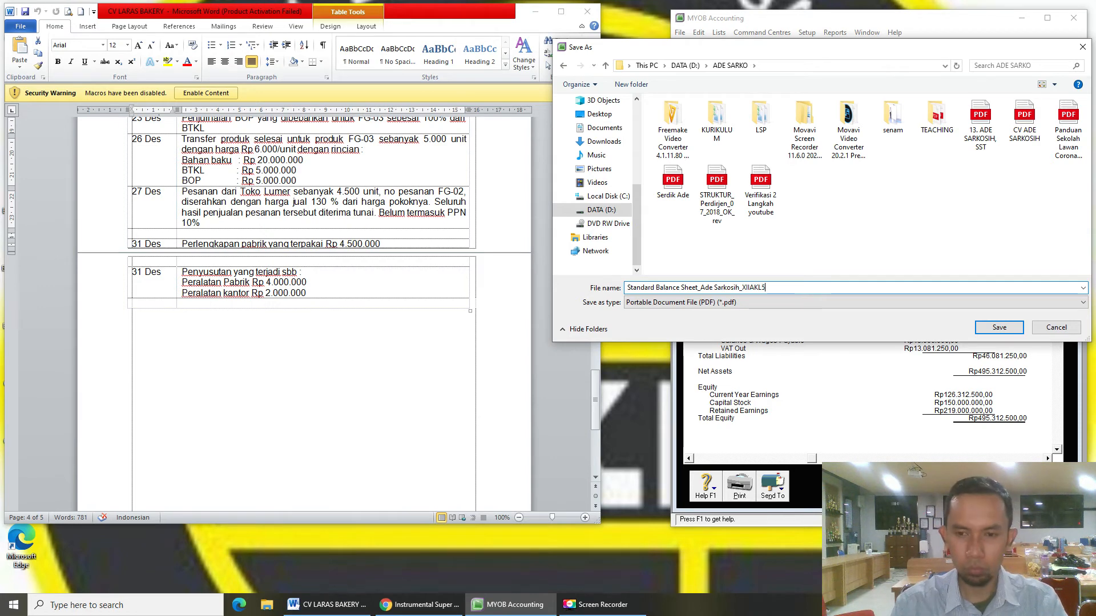
{"action": "left_click", "coordinate": [998, 327]}
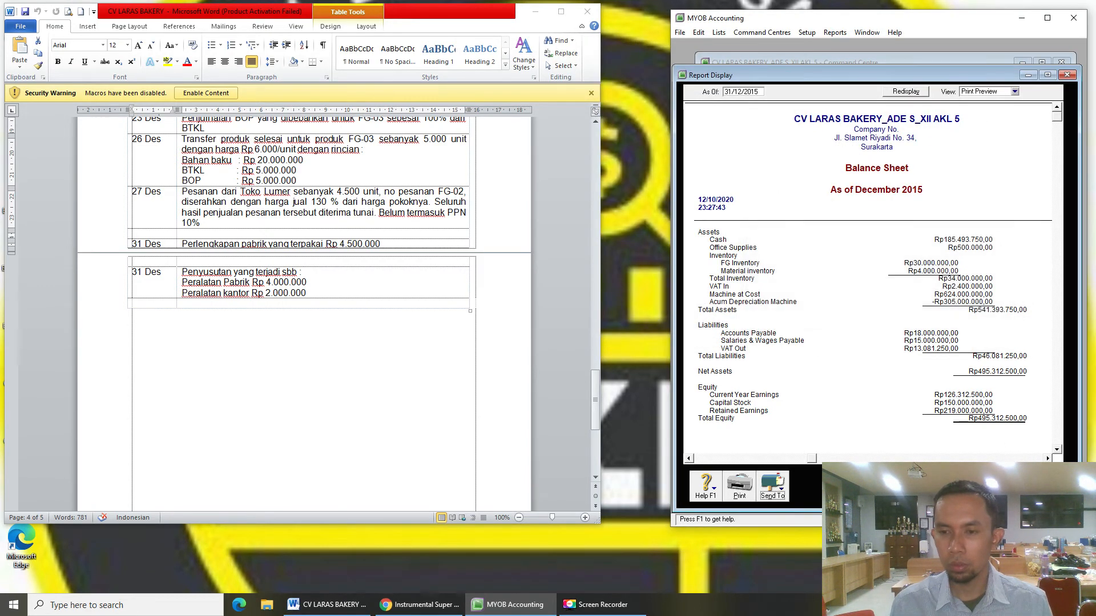
{"action": "left_click", "coordinate": [1027, 494]}
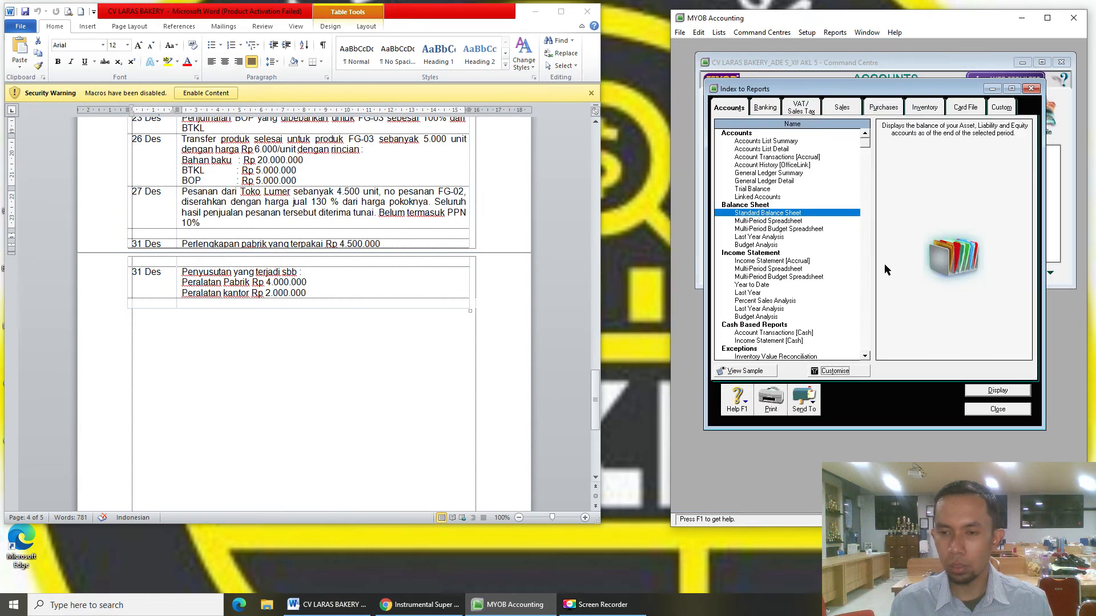
- Run the Income Statement [Accrual] for January to December 2015
{"action": "left_click", "coordinate": [767, 261]}
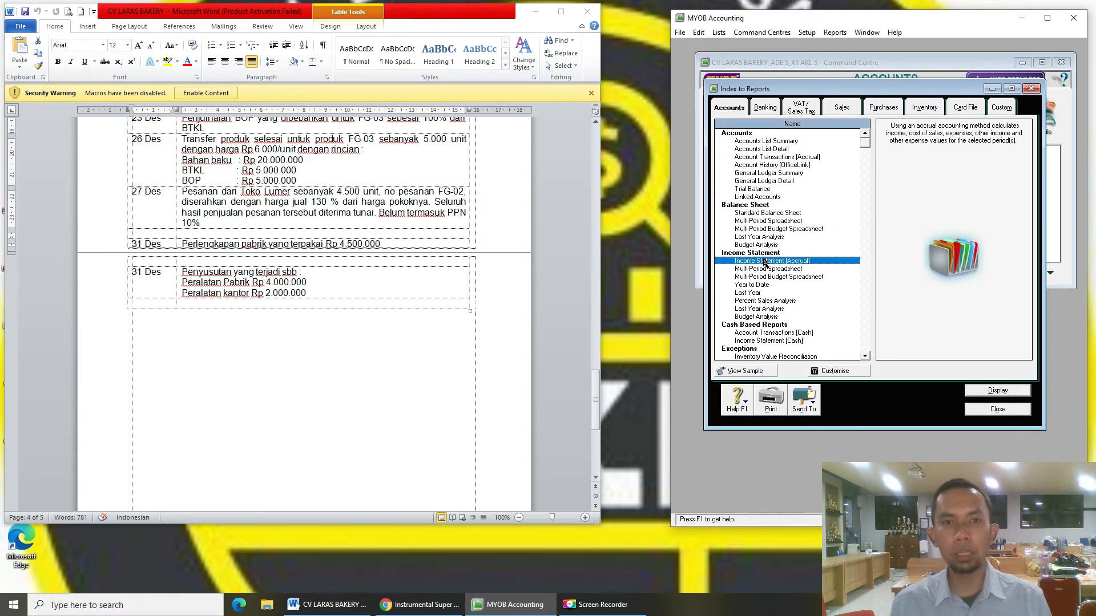
{"action": "left_click", "coordinate": [853, 372]}
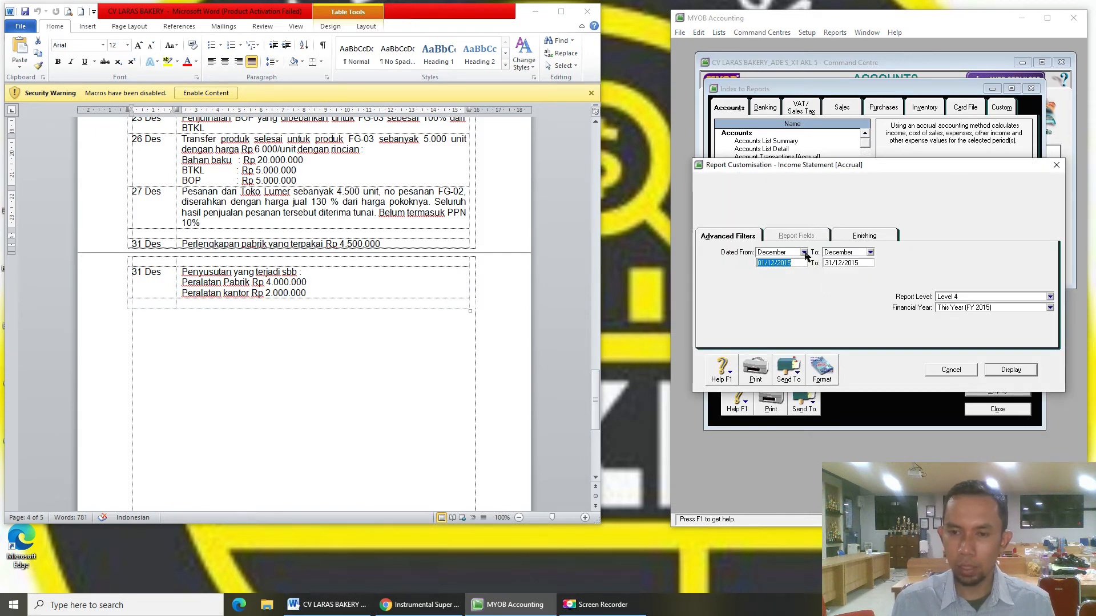
{"action": "left_click", "coordinate": [803, 253]}
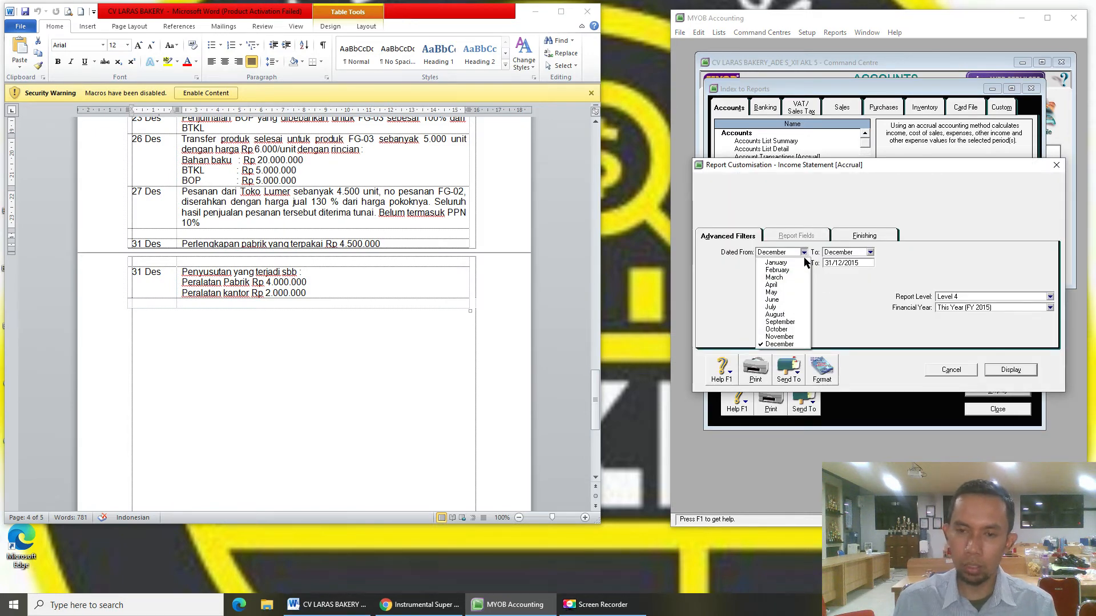
{"action": "left_click", "coordinate": [803, 263]}
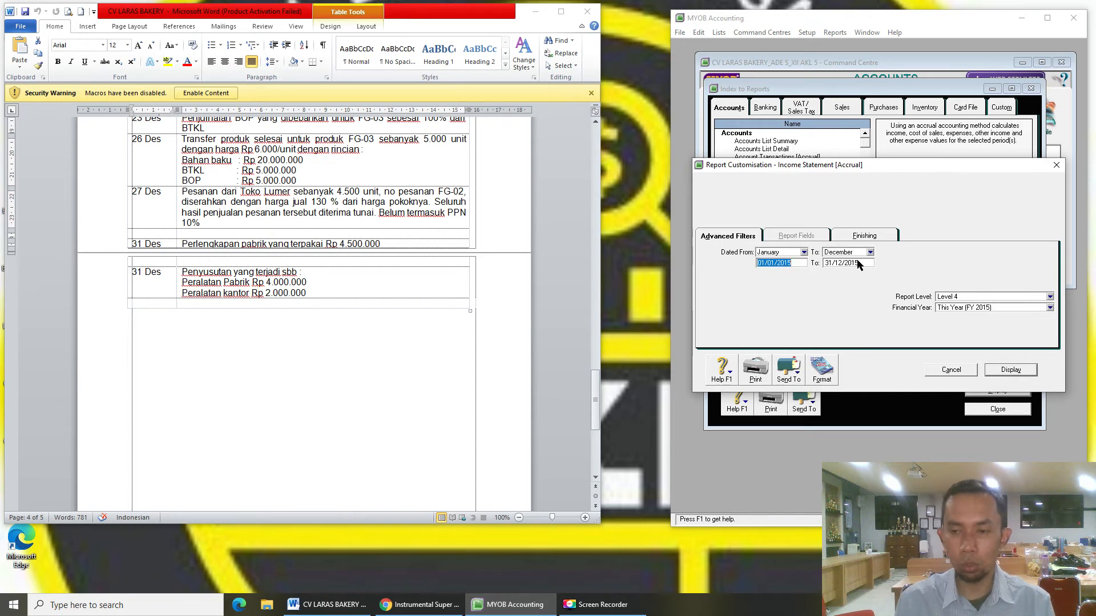
{"action": "left_click", "coordinate": [1011, 370]}
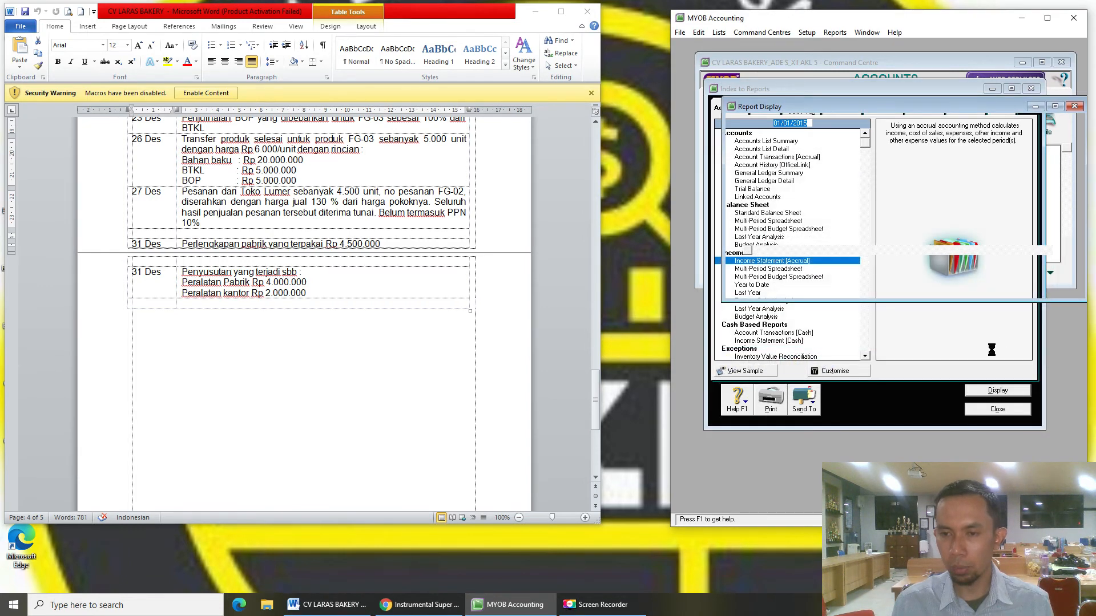
- Enlarge the report and set Dated From to 01/12/2015 to view December's Income Statement alone
{"action": "left_click_drag", "start_coordinate": [1018, 301], "coordinate": [1018, 501]}
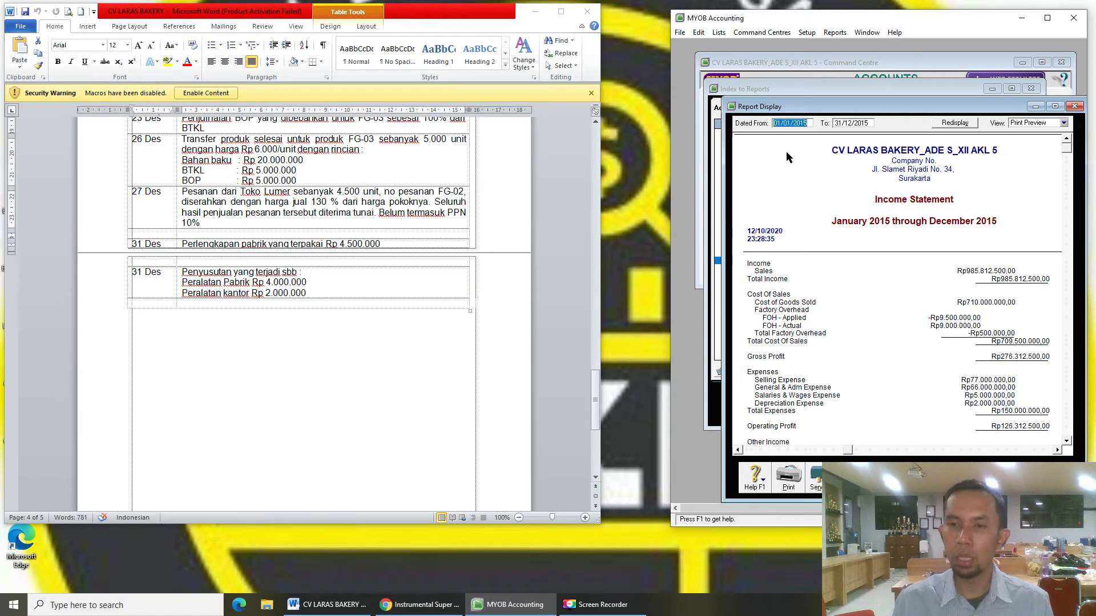
{"action": "left_click", "coordinate": [788, 122]}
{"action": "key", "text": "BackSpace"}
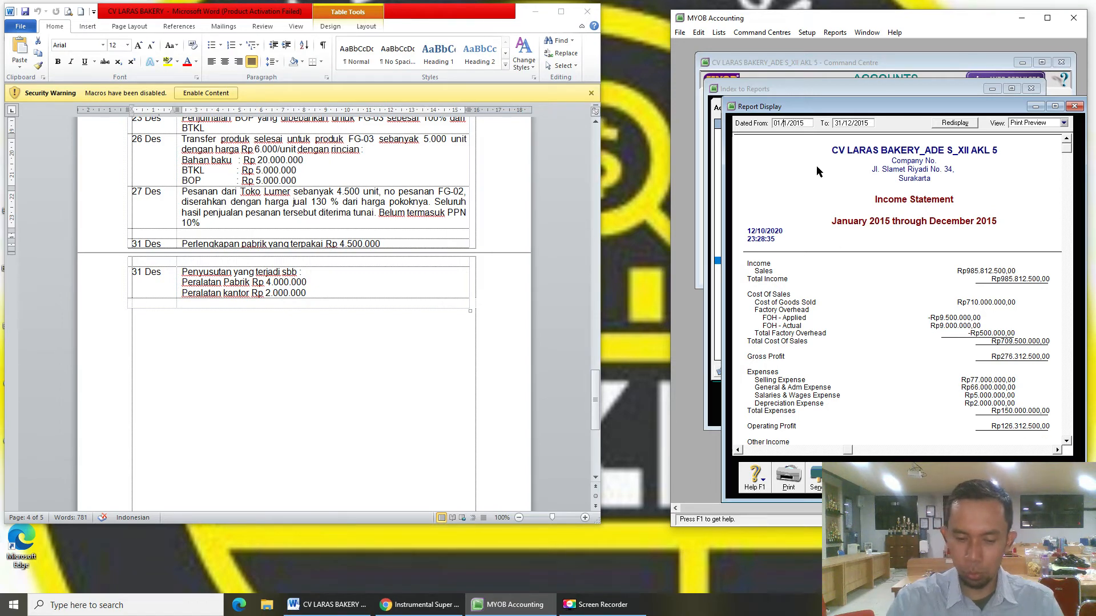
{"action": "type", "text": "2"}
{"action": "key", "text": "Tab"}
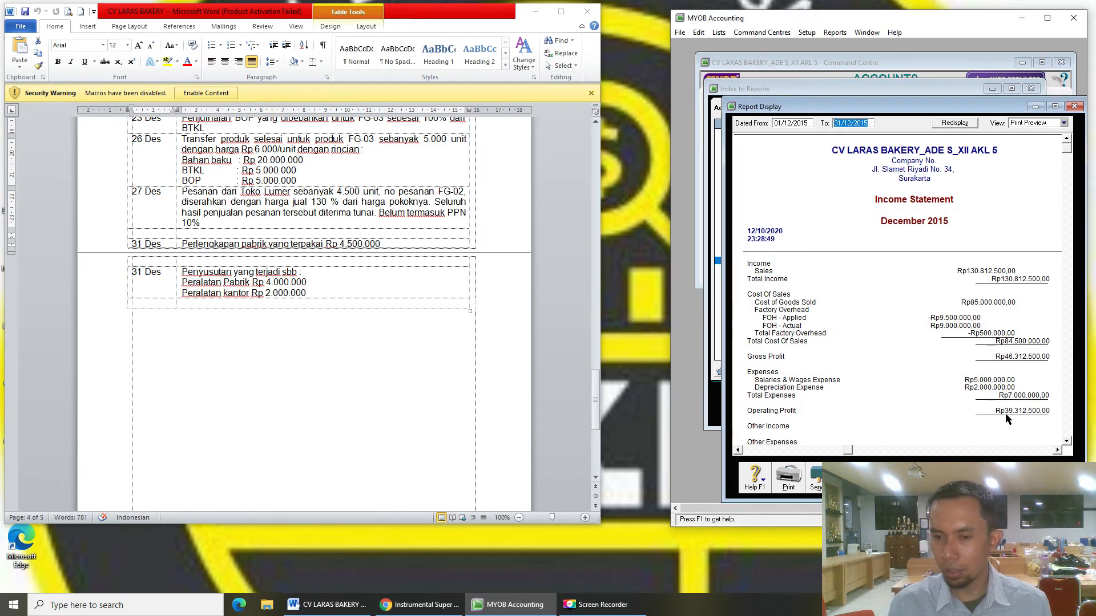
{"action": "scroll", "coordinate": [1007, 420], "scroll_direction": "down", "scroll_amount": 3}
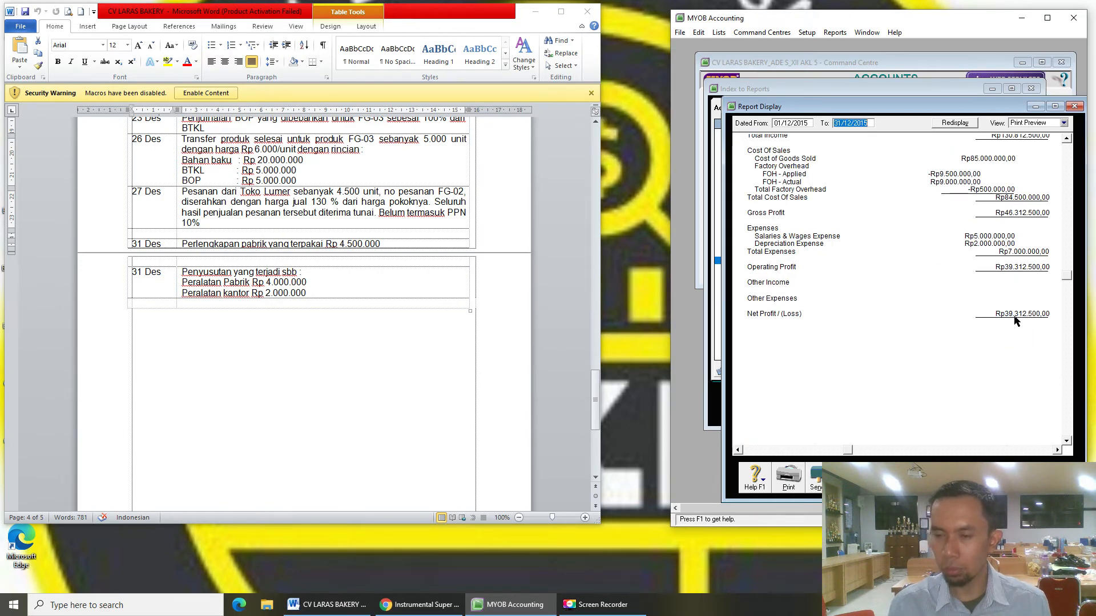
- Restore Dated From to 01/01/2015, showing net profit Rp126.312.500,00, and send the statement to PDF
{"action": "left_click", "coordinate": [790, 124]}
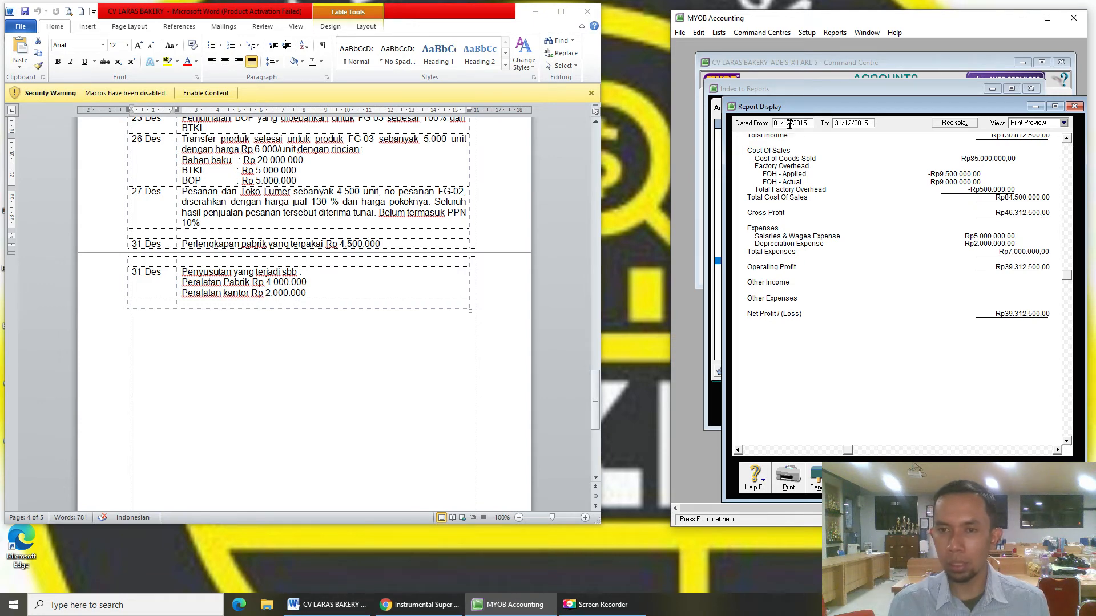
{"action": "key", "text": "BackSpace"}
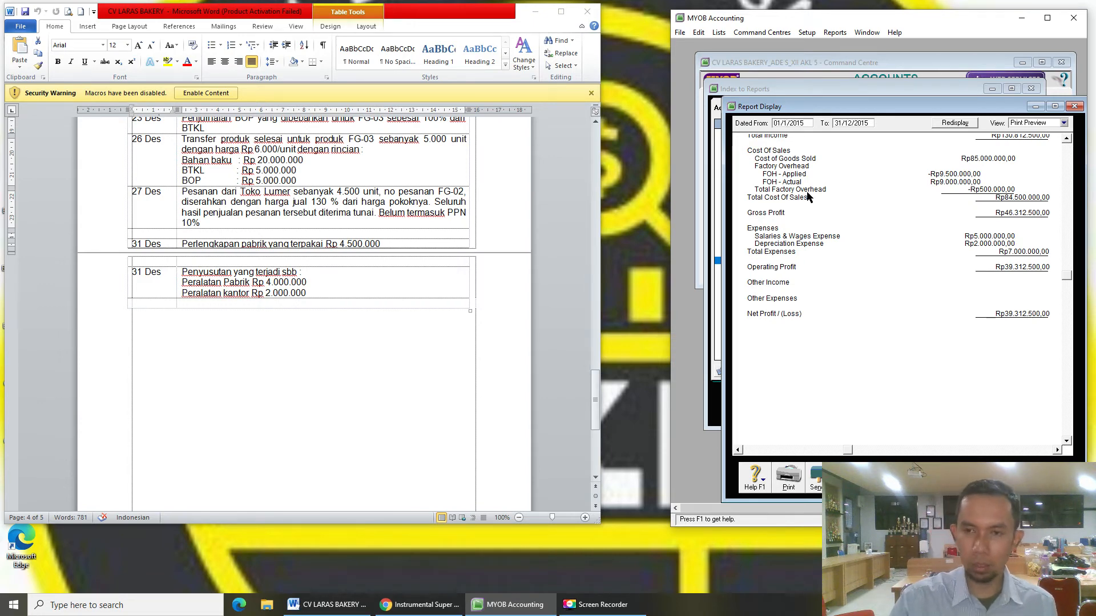
{"action": "type", "text": "0"}
{"action": "key", "text": "Tab"}
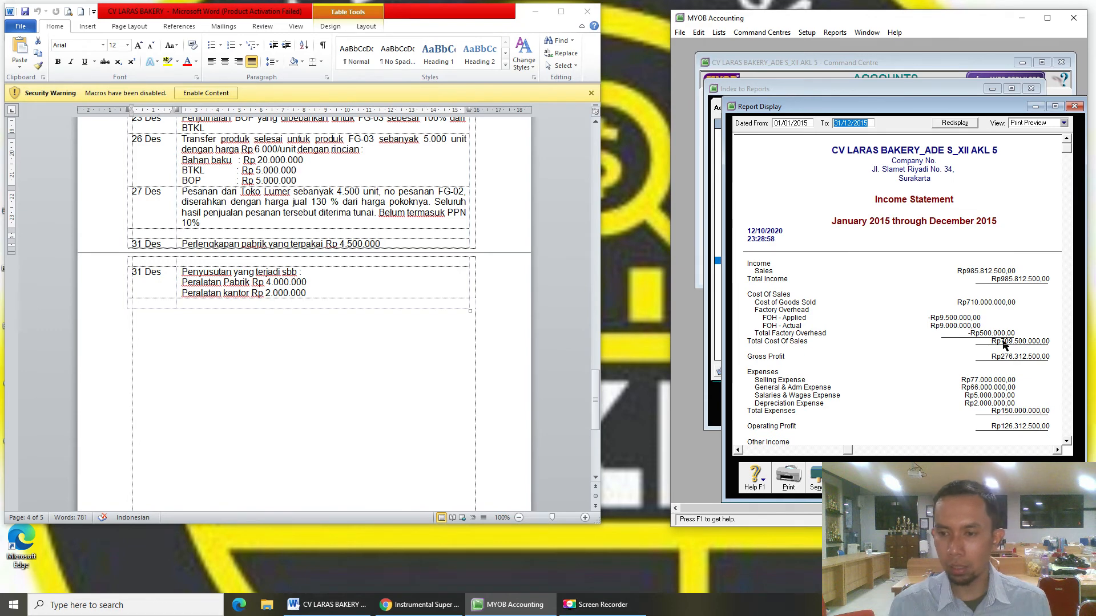
{"action": "scroll", "coordinate": [970, 331], "scroll_direction": "down", "scroll_amount": 3}
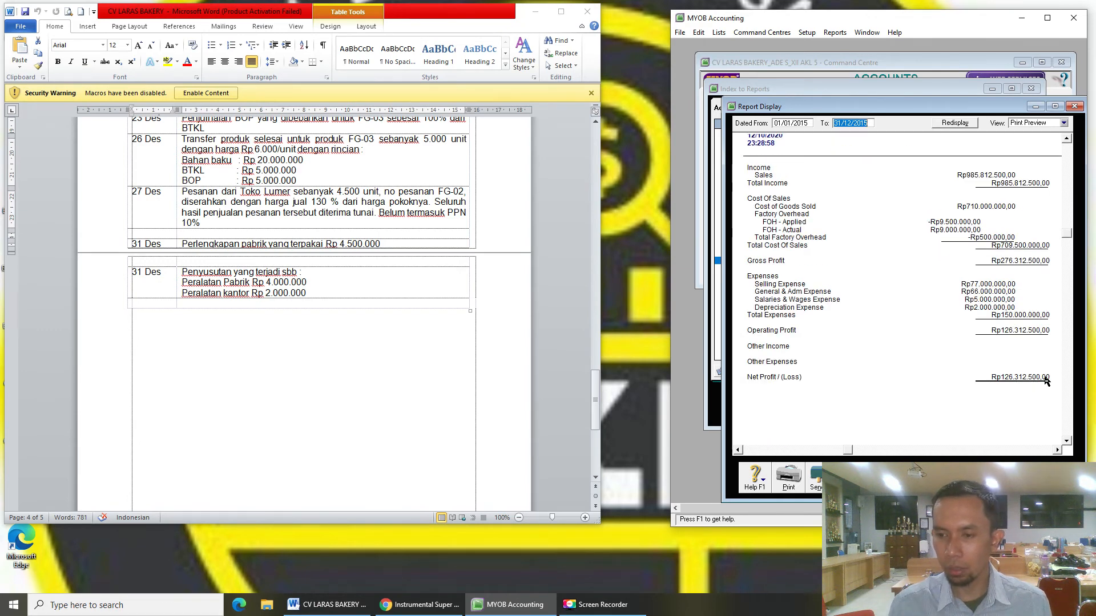
{"action": "left_click", "coordinate": [816, 480]}
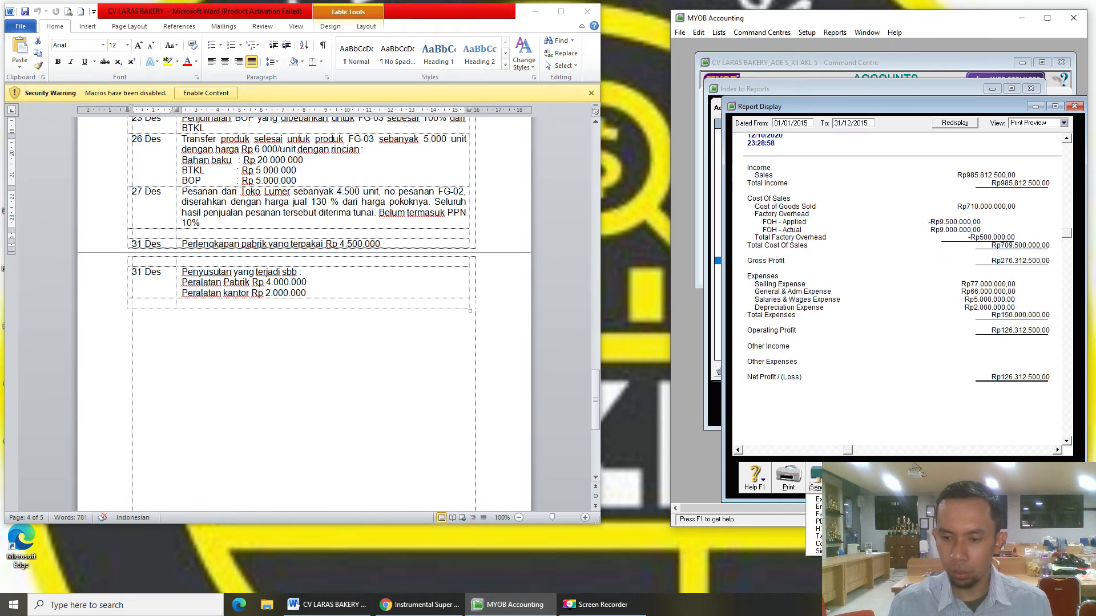
{"action": "left_click", "coordinate": [816, 521]}
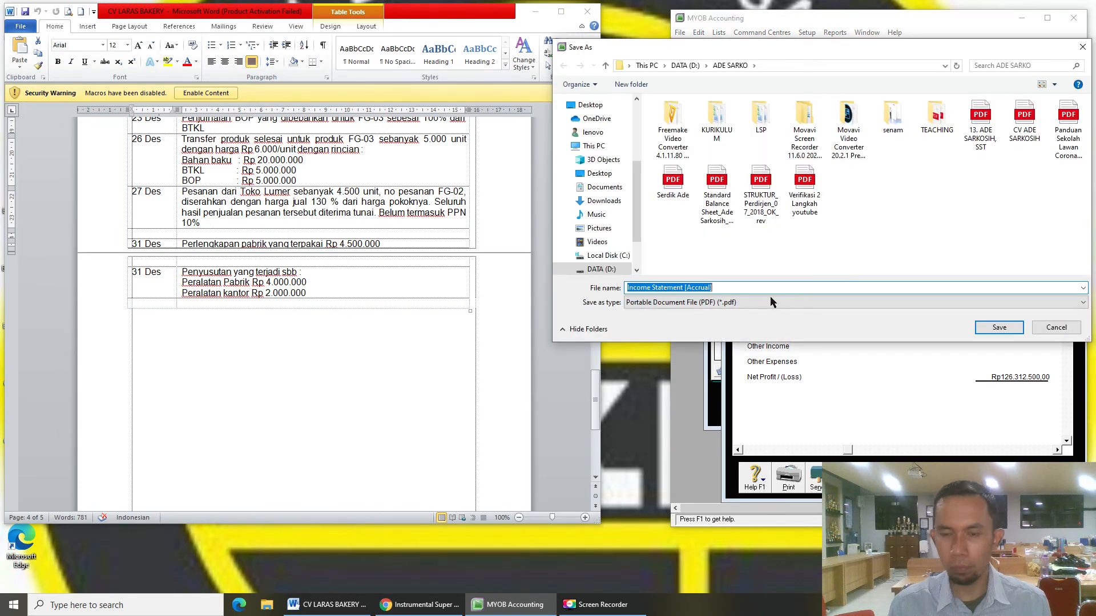
- Save the Income Statement PDF with the student's name appended, then close the report
{"action": "left_click", "coordinate": [734, 287]}
{"action": "type", "text": "_"}
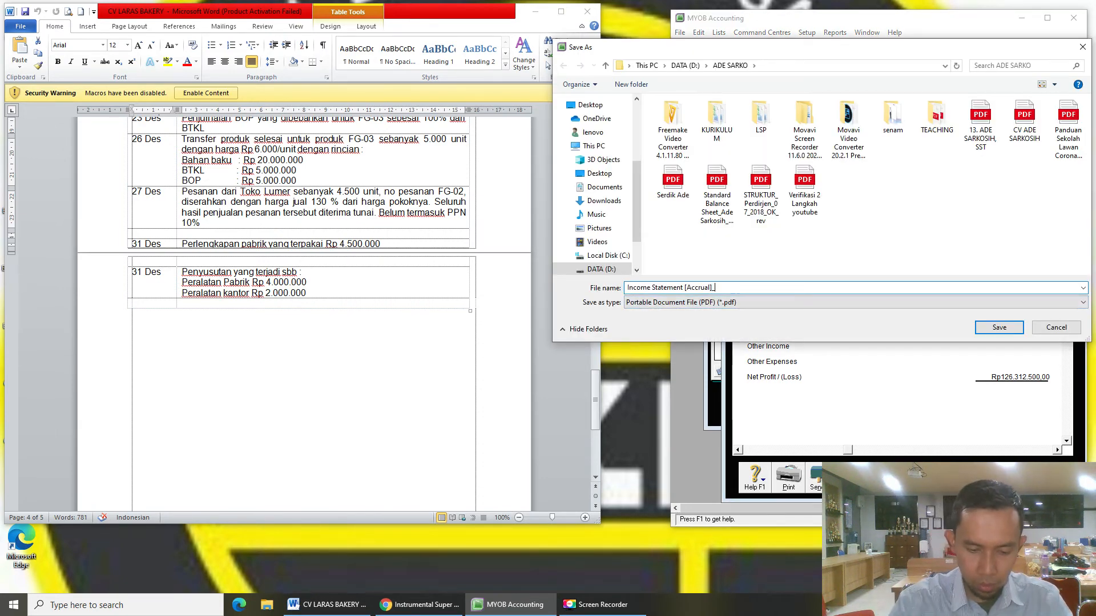
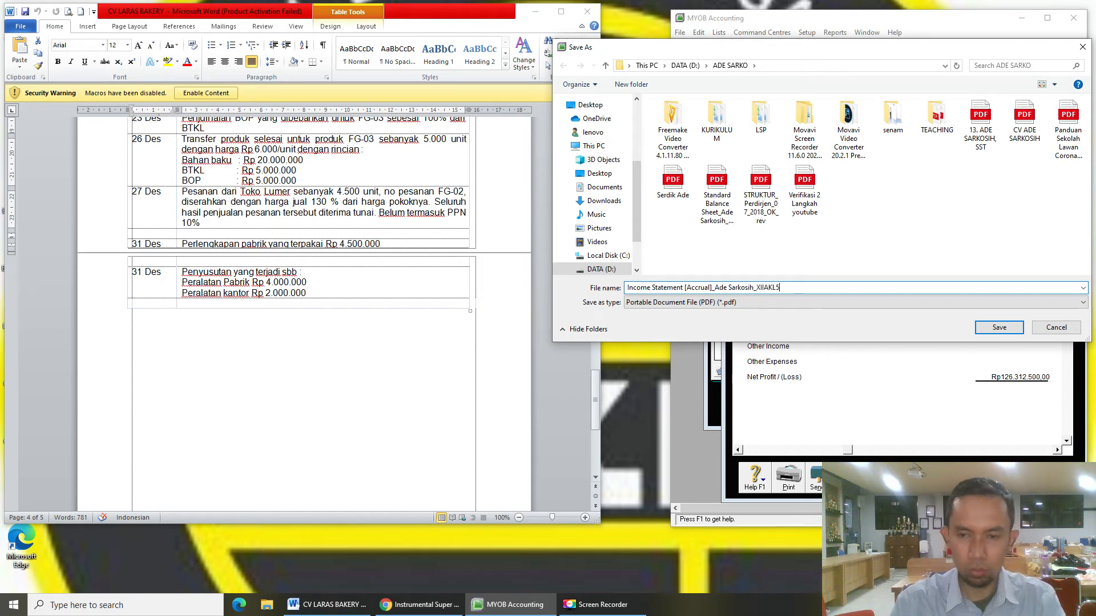
{"action": "left_click", "coordinate": [999, 327]}
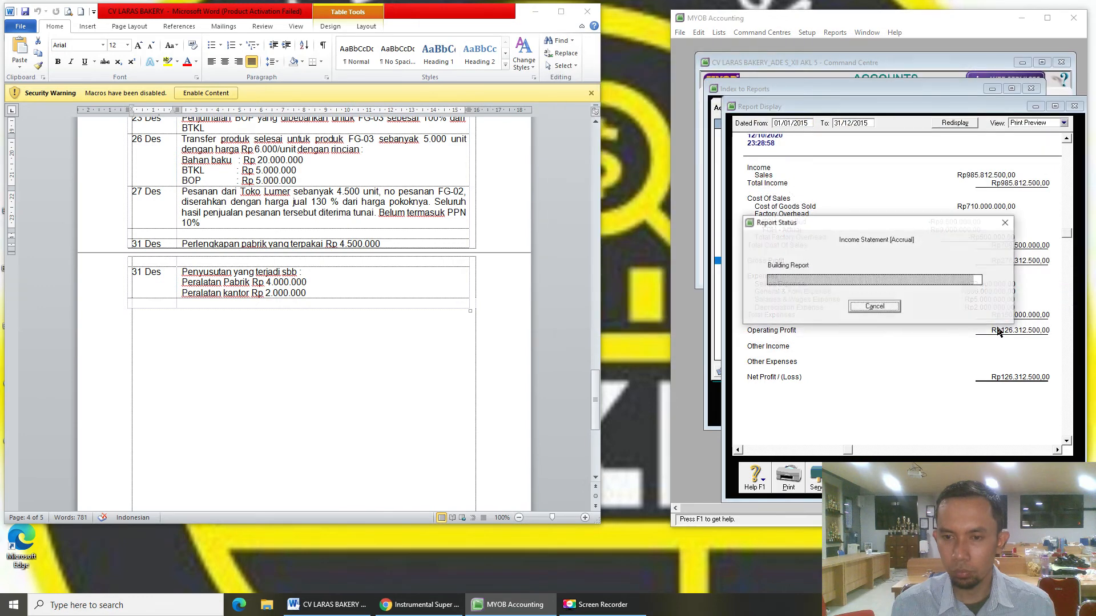
{"action": "key", "text": "Escape"}
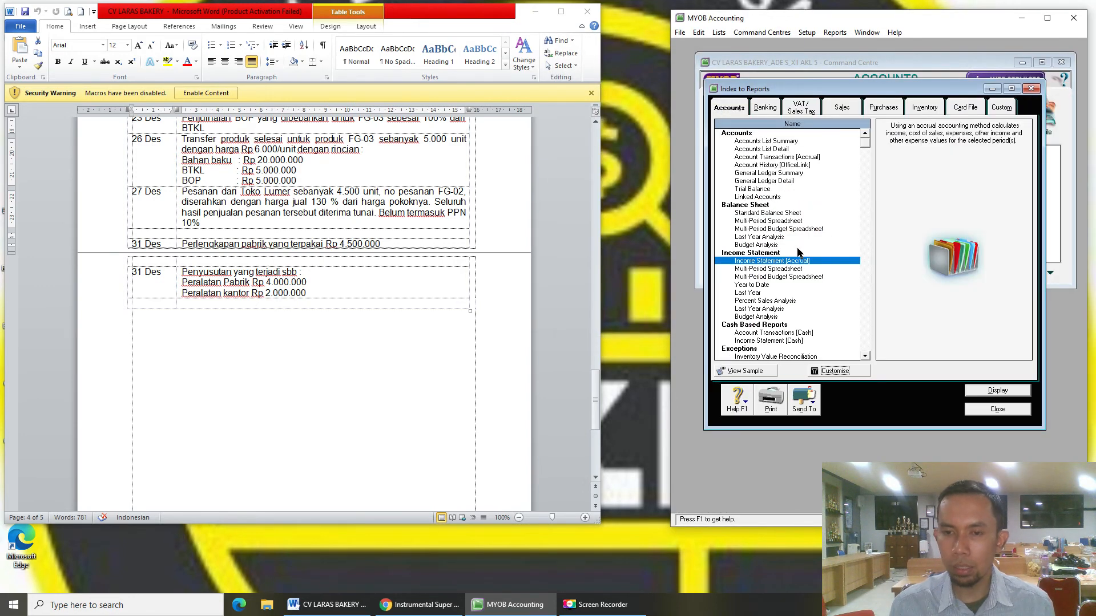
{"action": "left_click", "coordinate": [766, 108]}
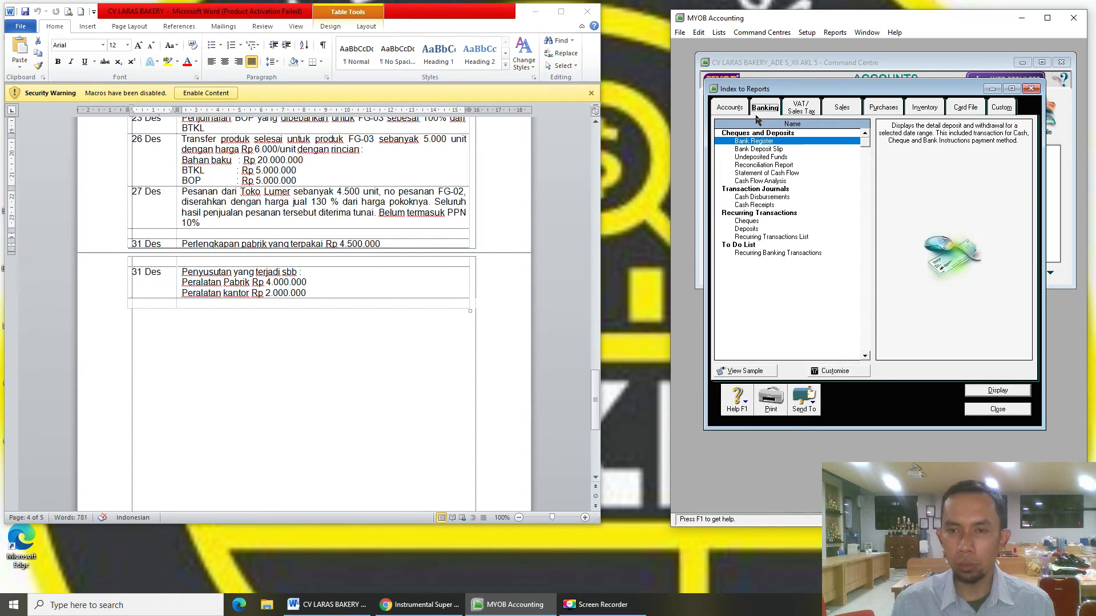
- Display the Statement of Cash Flow customised to start in December 2015
{"action": "left_click", "coordinate": [793, 174]}
{"action": "left_click", "coordinate": [856, 374]}
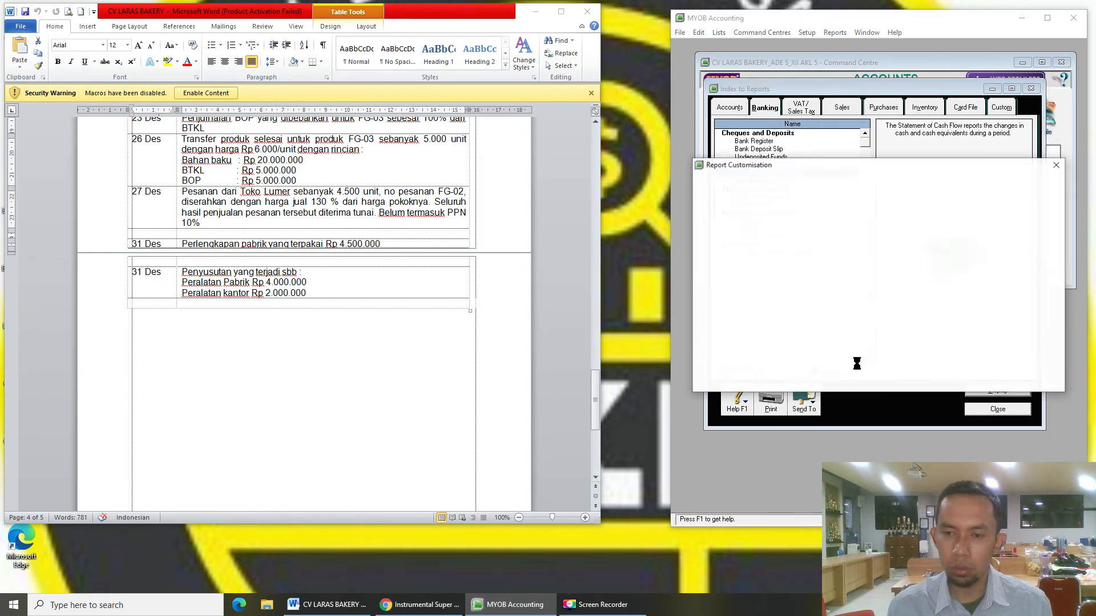
{"action": "left_click", "coordinate": [804, 253]}
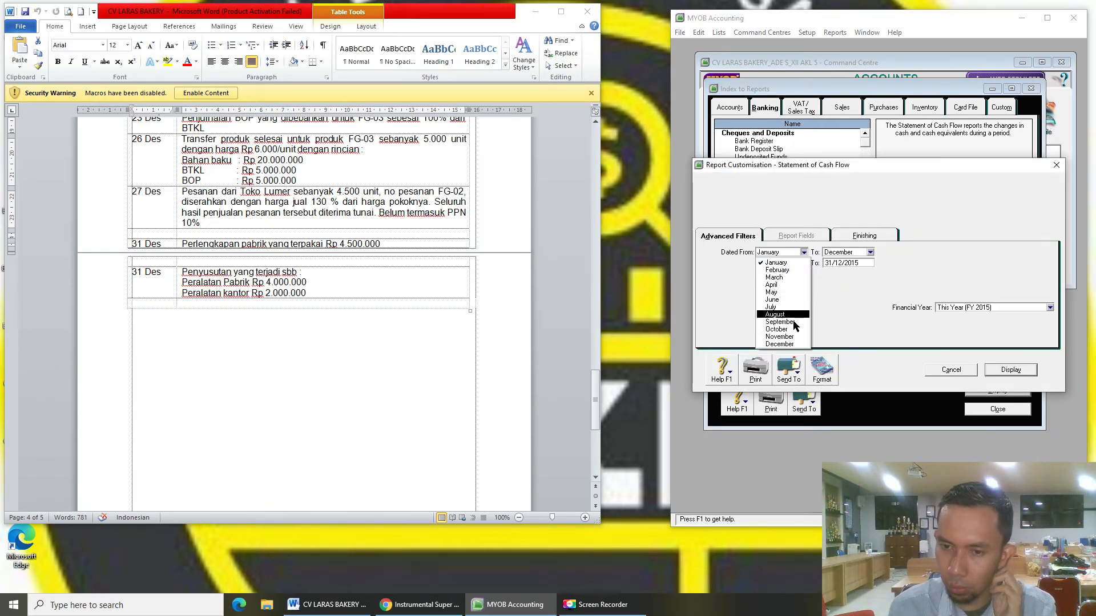
{"action": "left_click", "coordinate": [779, 344]}
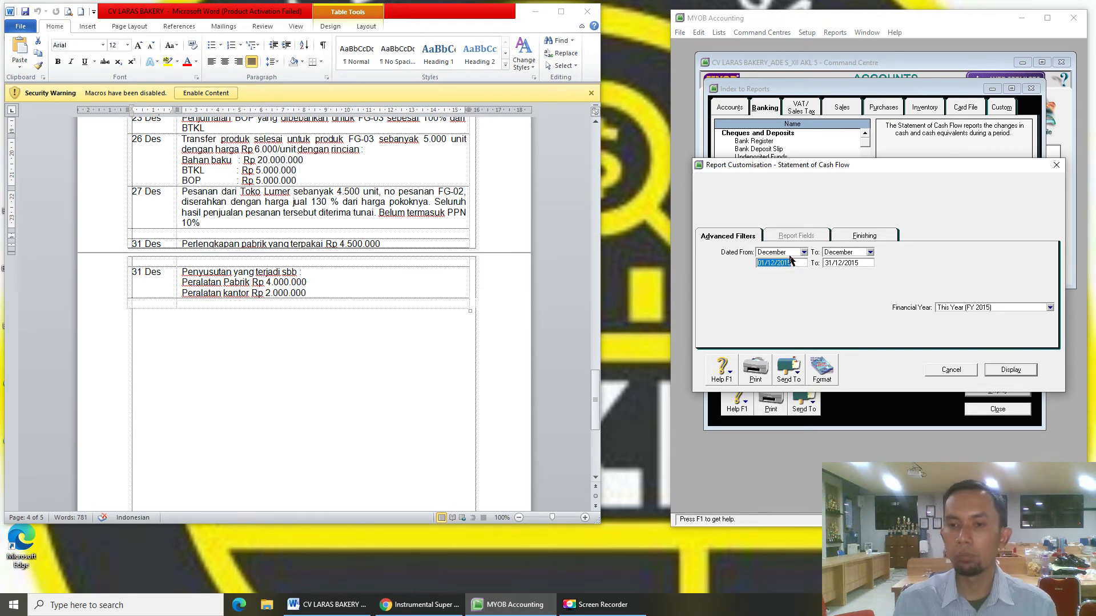
{"action": "left_click", "coordinate": [1011, 370]}
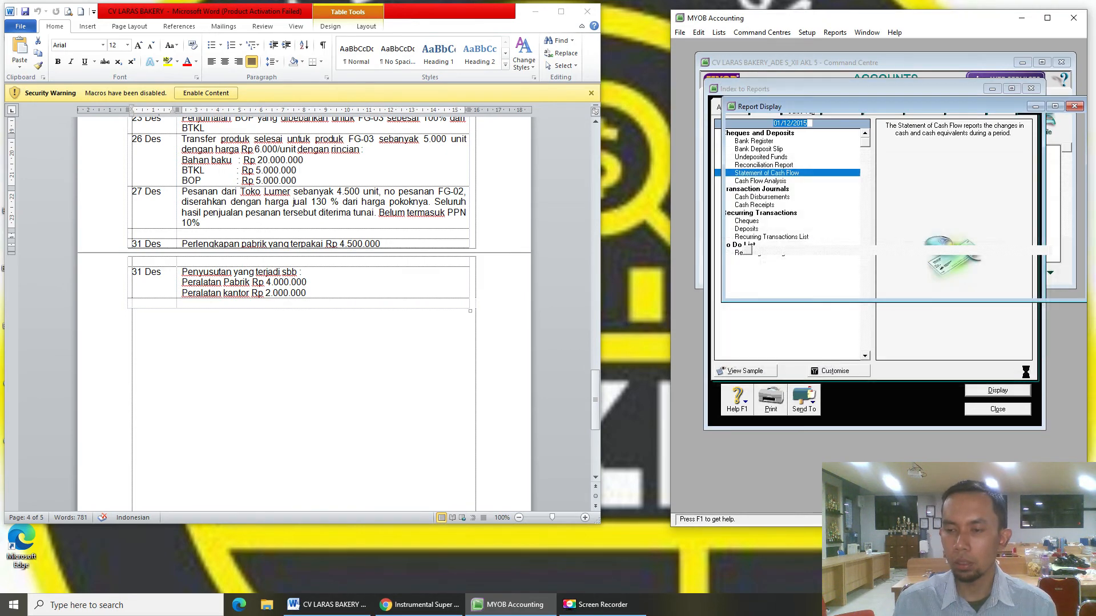
- Enlarge, widen and reposition the cash flow report so all rows and amounts show
{"action": "left_click_drag", "start_coordinate": [941, 327], "coordinate": [941, 503]}
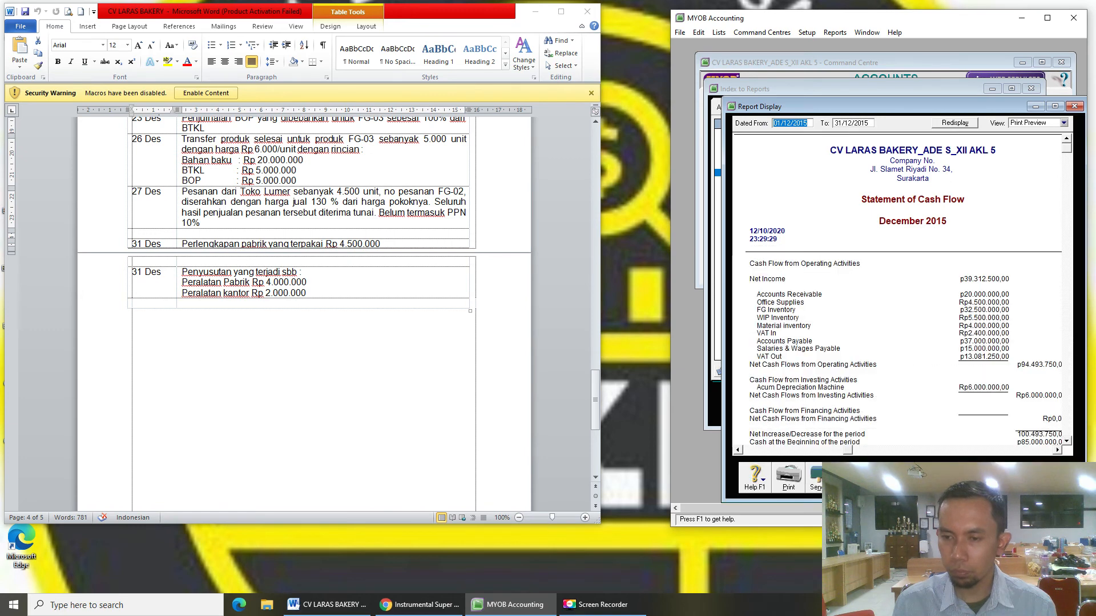
{"action": "scroll", "coordinate": [931, 394], "scroll_direction": "down", "scroll_amount": 1}
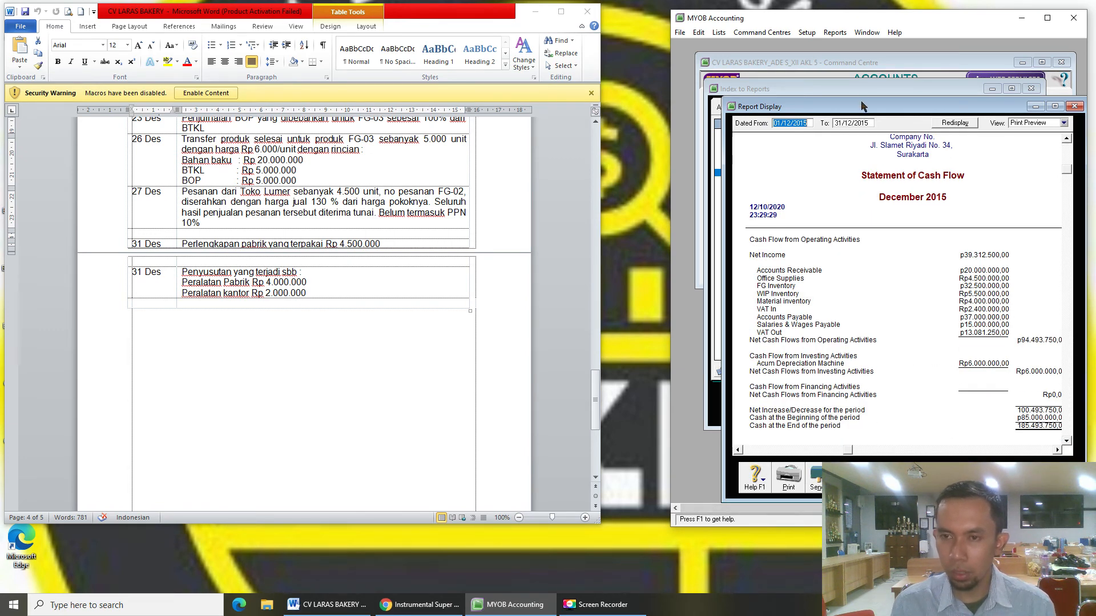
{"action": "left_click_drag", "start_coordinate": [862, 107], "coordinate": [826, 66]}
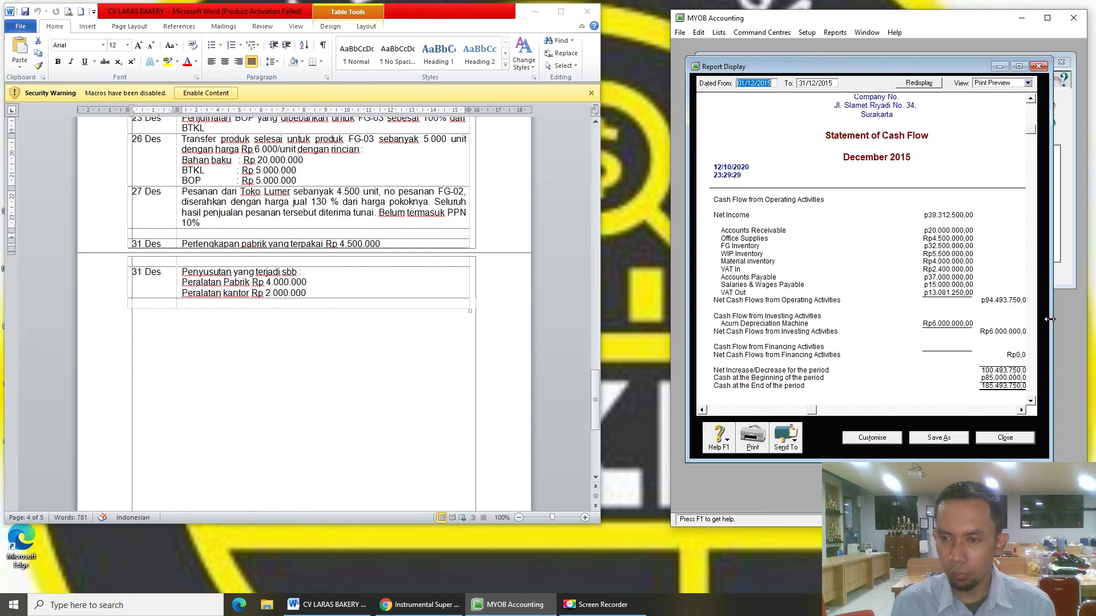
{"action": "left_click_drag", "start_coordinate": [1050, 320], "coordinate": [1077, 318]}
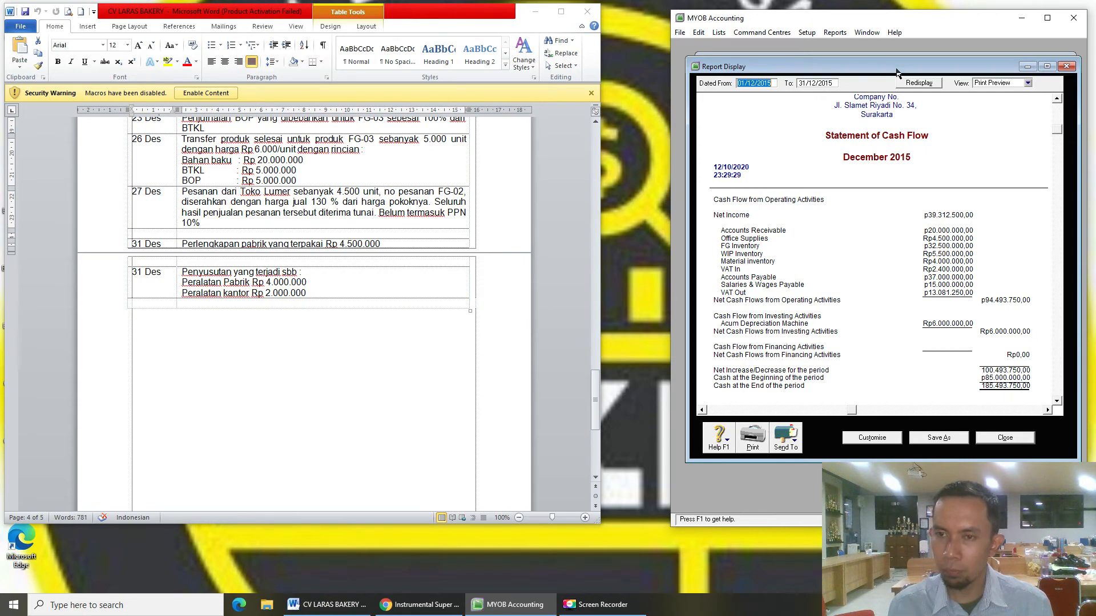
{"action": "left_click_drag", "start_coordinate": [896, 71], "coordinate": [907, 145]}
{"action": "left_click", "coordinate": [905, 90]}
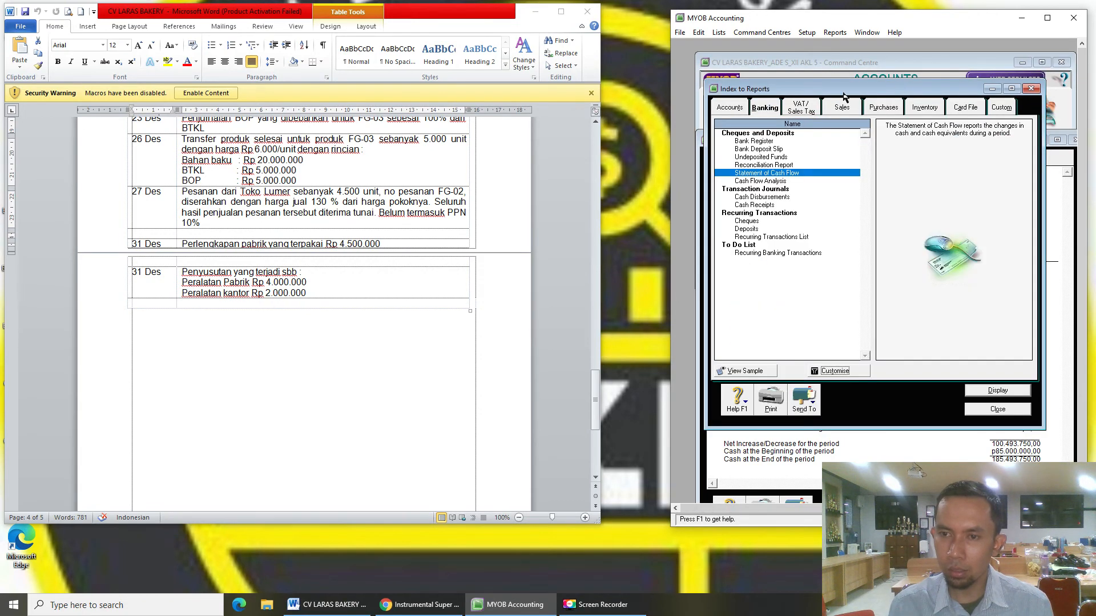
- Close the report index and check the 1-1101 Cash account in the asset Accounts List
{"action": "left_click", "coordinate": [1031, 88]}
{"action": "left_click", "coordinate": [904, 64]}
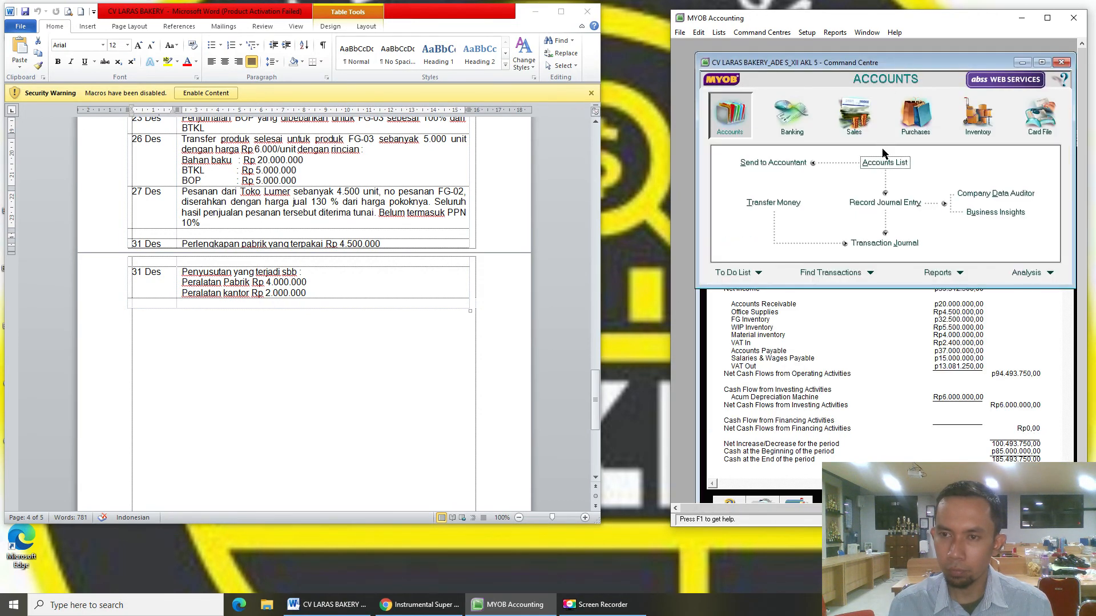
{"action": "left_click", "coordinate": [885, 155]}
{"action": "left_click", "coordinate": [780, 101]}
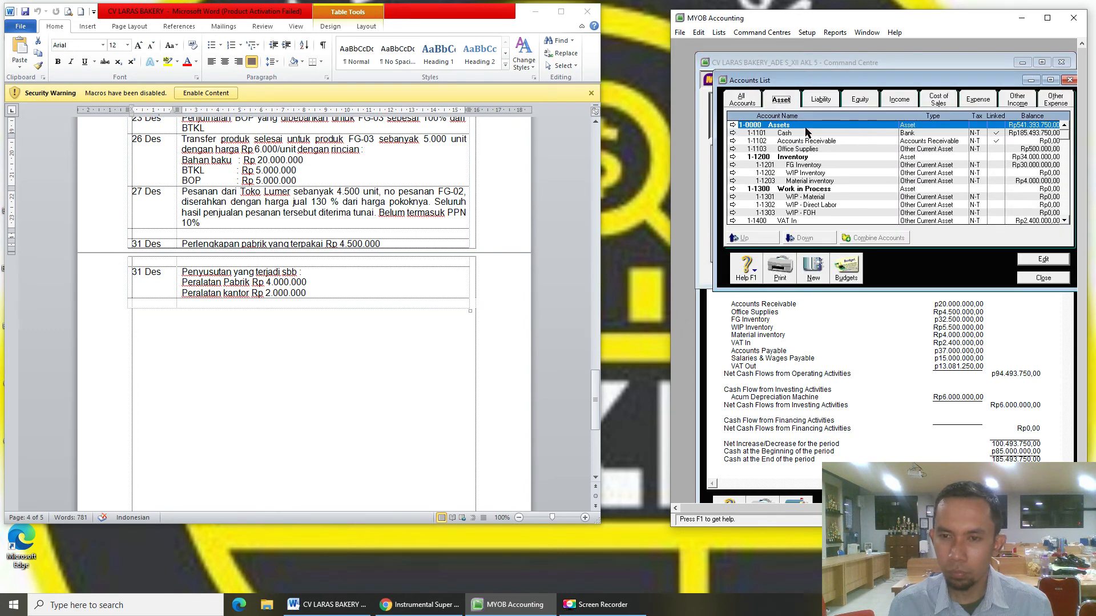
{"action": "left_click", "coordinate": [805, 133]}
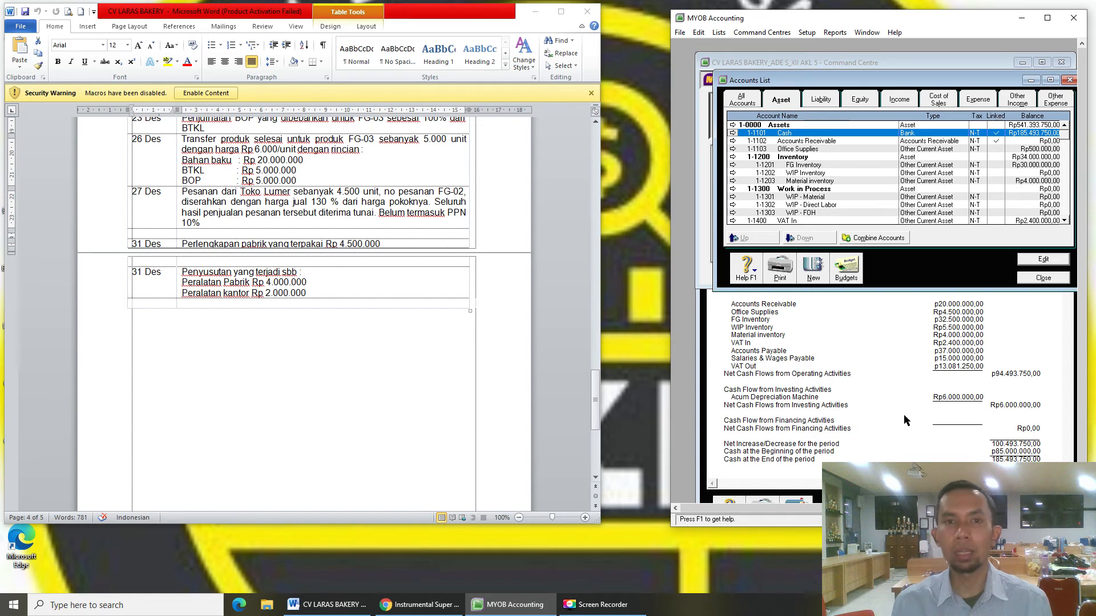
- Bring the December cash flow report forward and send it to PDF
{"action": "left_click", "coordinate": [890, 347]}
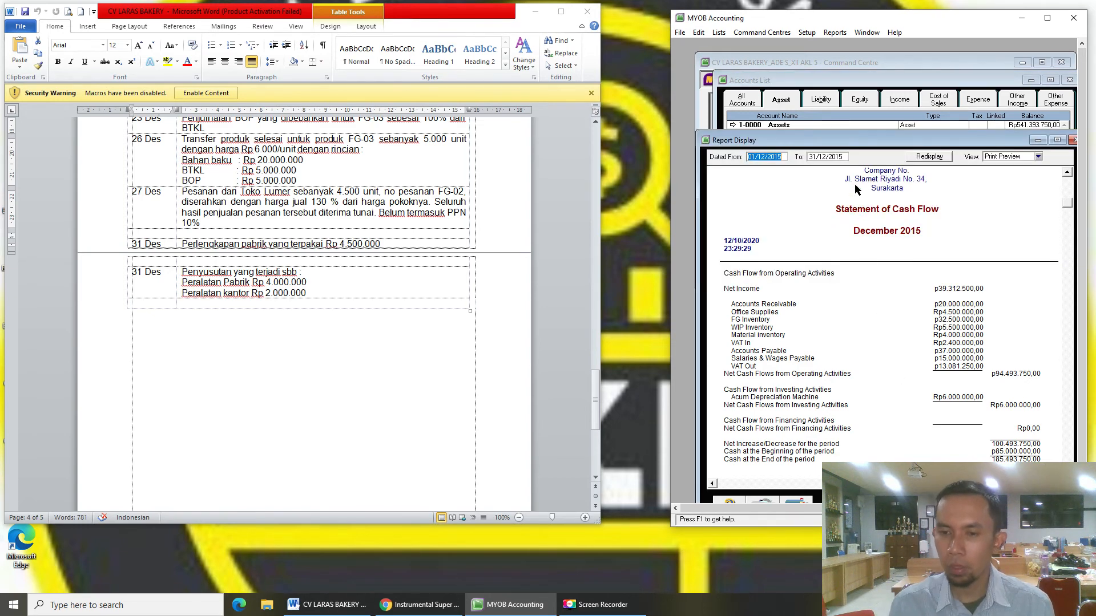
{"action": "left_click_drag", "start_coordinate": [849, 134], "coordinate": [851, 76]}
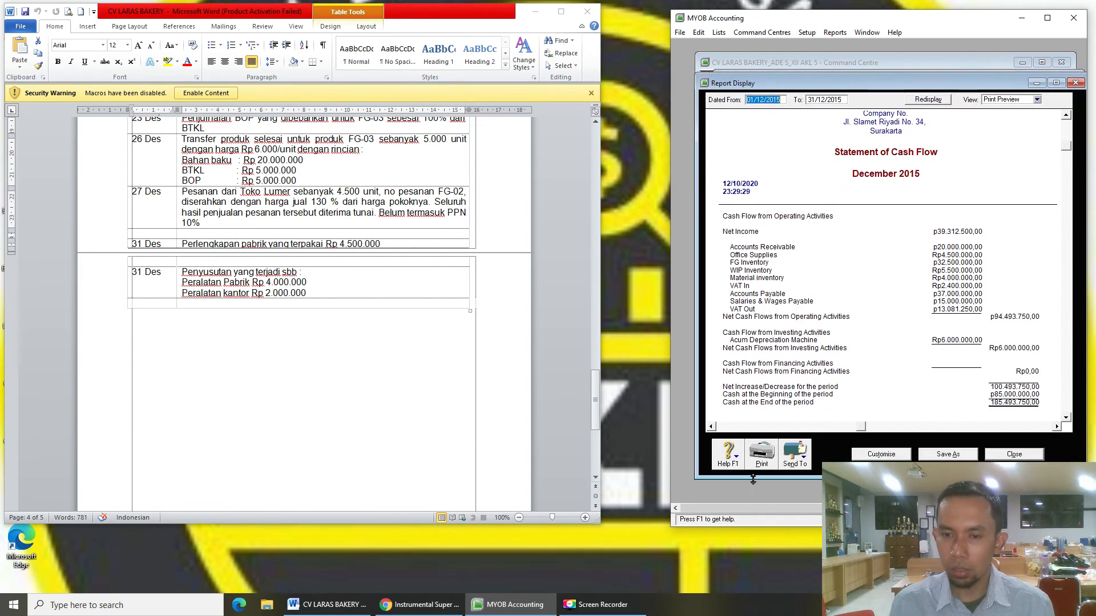
{"action": "left_click", "coordinate": [795, 454]}
{"action": "left_click", "coordinate": [799, 496]}
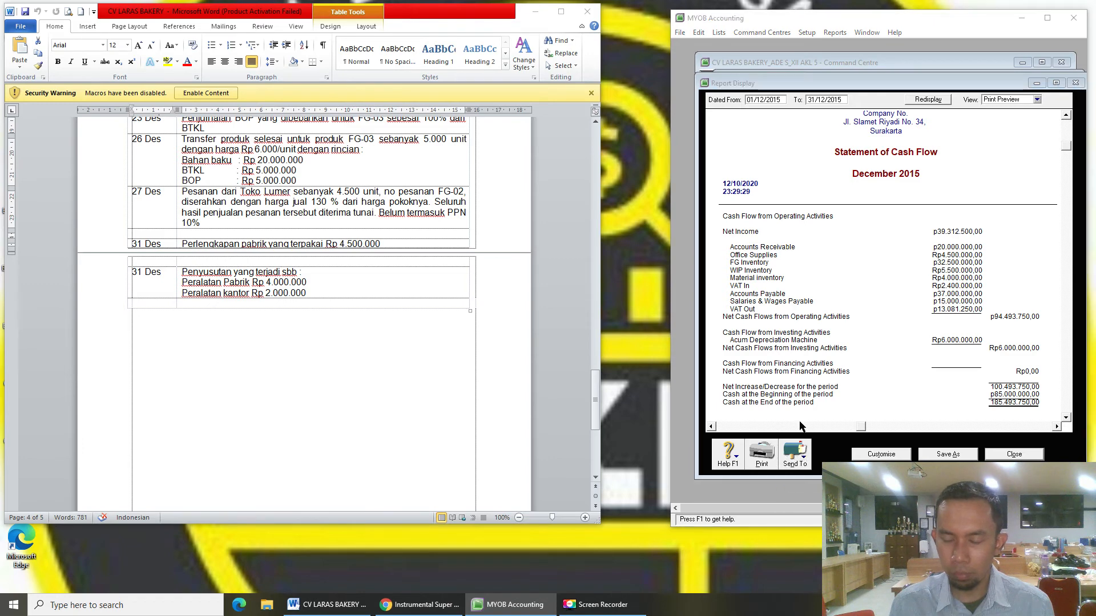
- Save the cash flow PDF with the student's name and class XIIAKL5 appended to the file name
{"action": "left_click", "coordinate": [727, 289]}
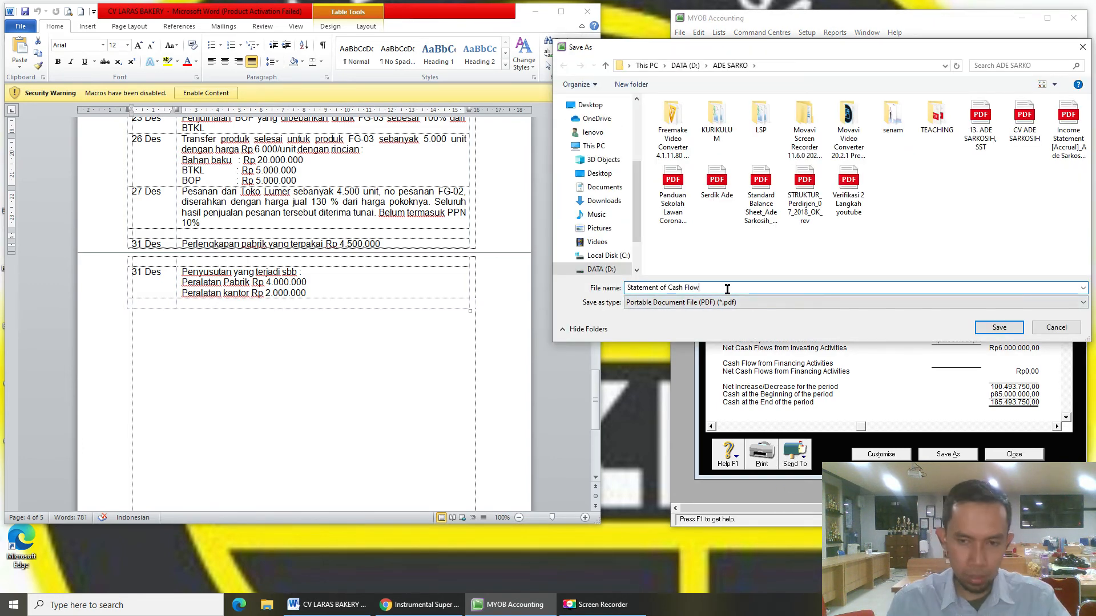
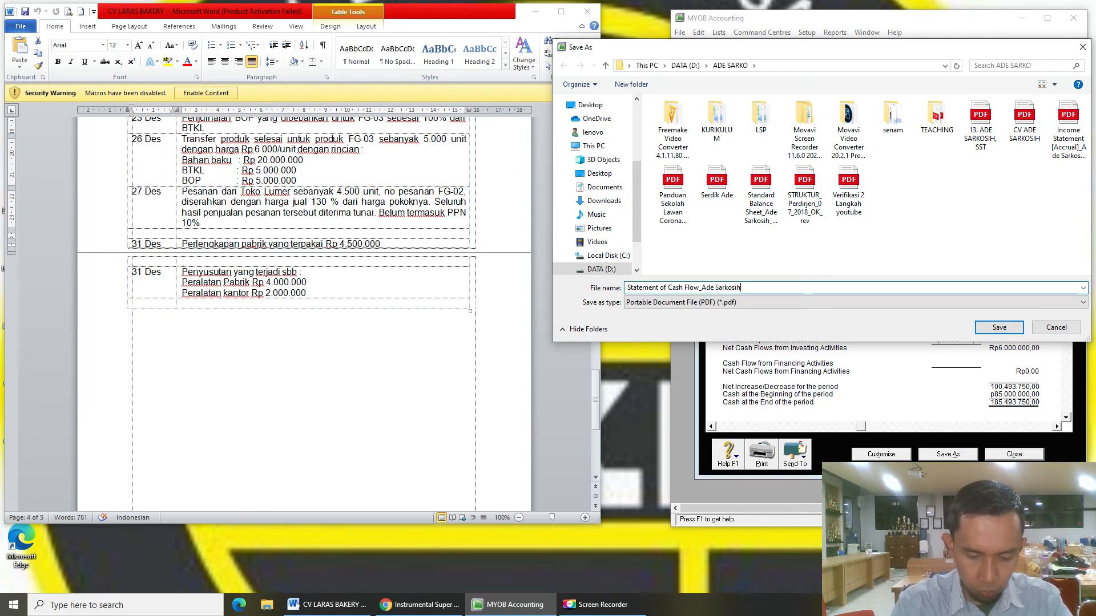
{"action": "type", "text": "_"}
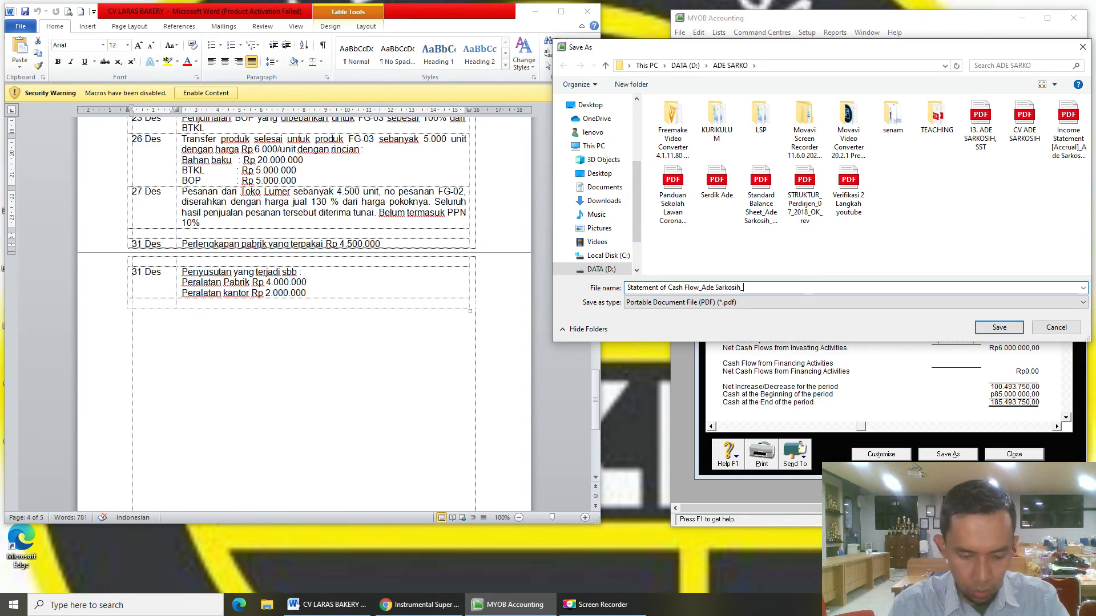
{"action": "type", "text": "XIIAKL5"}
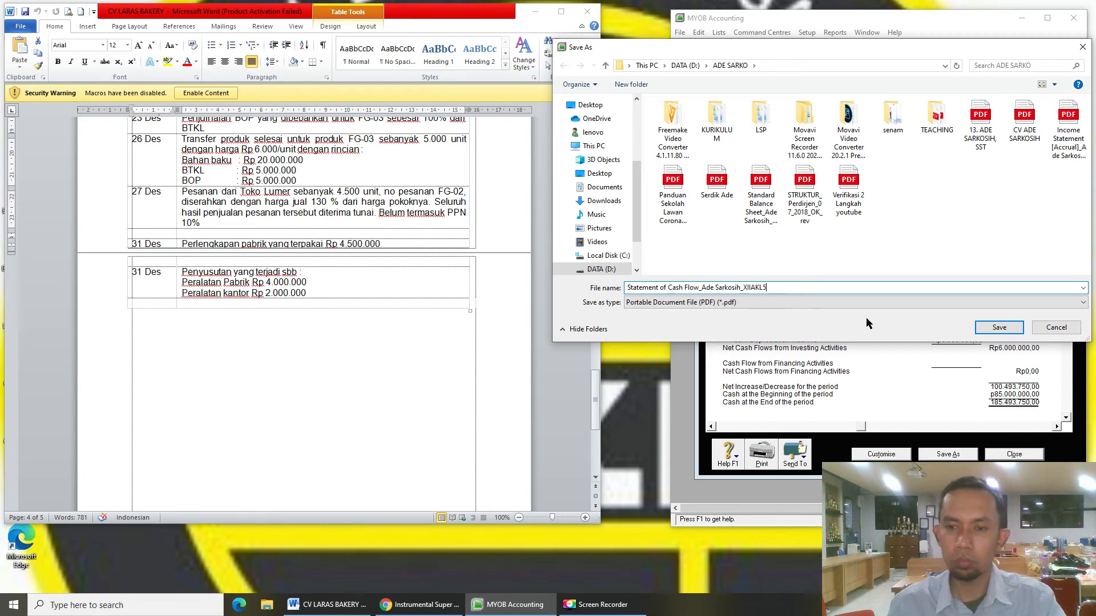
{"action": "left_click", "coordinate": [983, 332]}
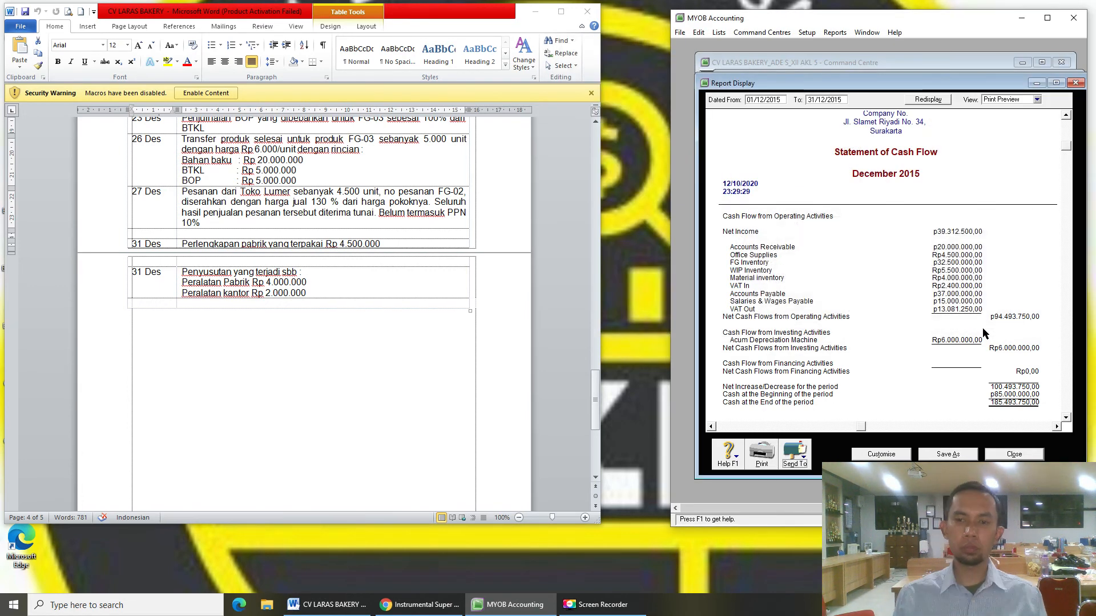
- Close the cash flow report and Accounts List, and shift the MYOB window slightly left
{"action": "left_click", "coordinate": [1020, 455]}
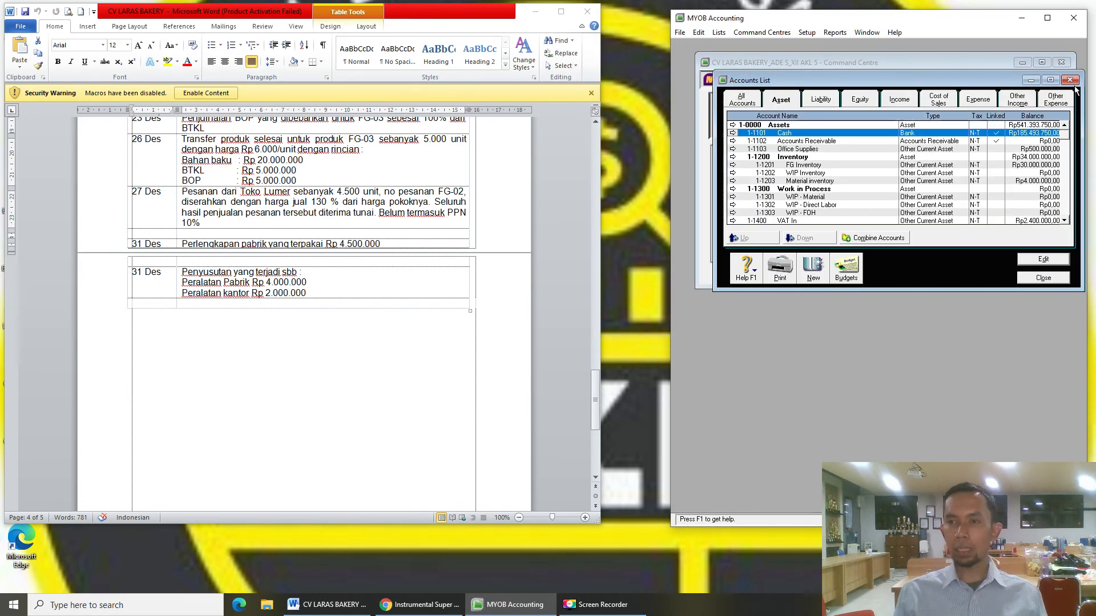
{"action": "left_click", "coordinate": [1070, 80]}
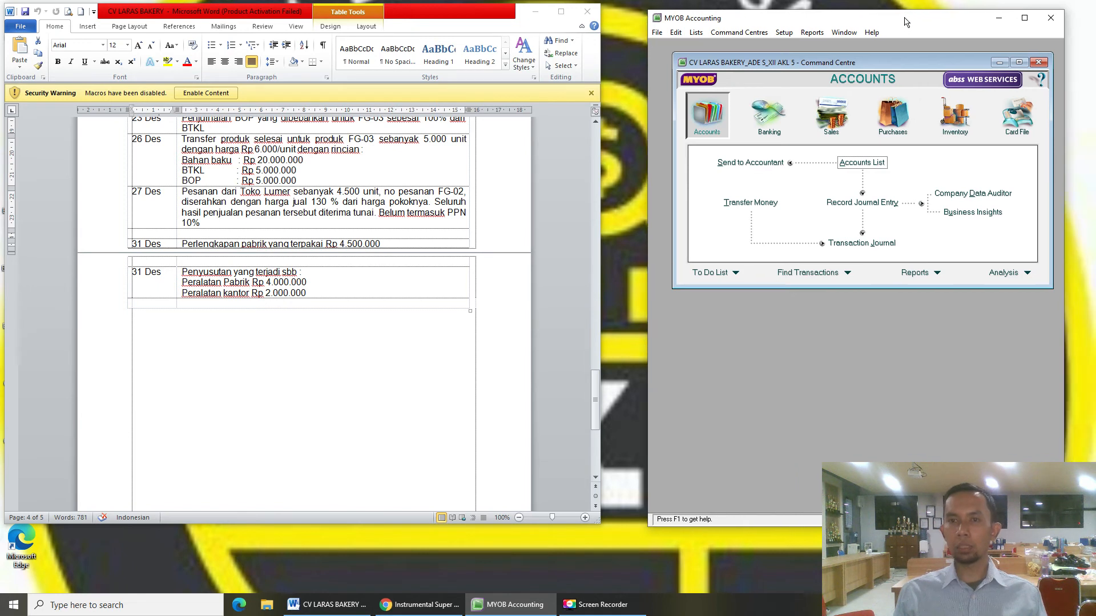
{"action": "left_click_drag", "start_coordinate": [927, 17], "coordinate": [891, 14]}
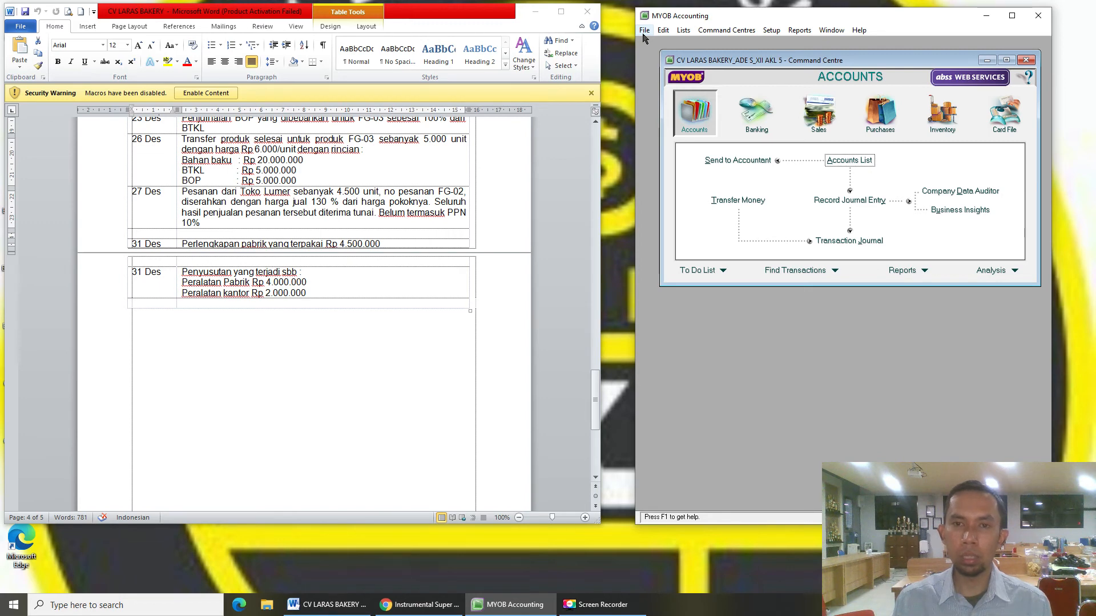
- Start a File > Back Up of the company file only, without error checking
{"action": "left_click", "coordinate": [644, 32]}
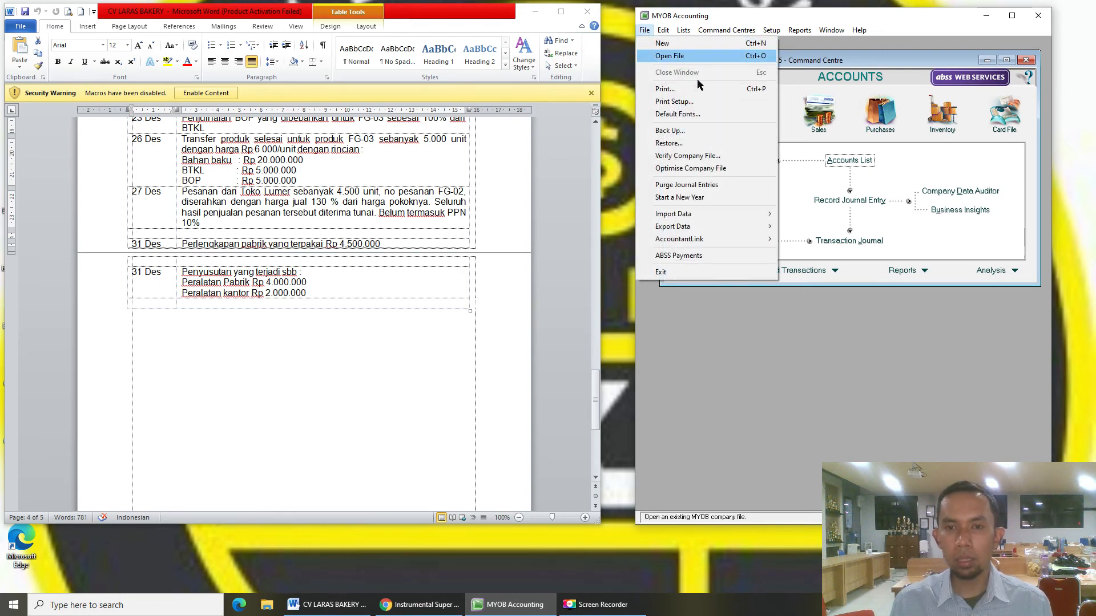
{"action": "left_click", "coordinate": [696, 131]}
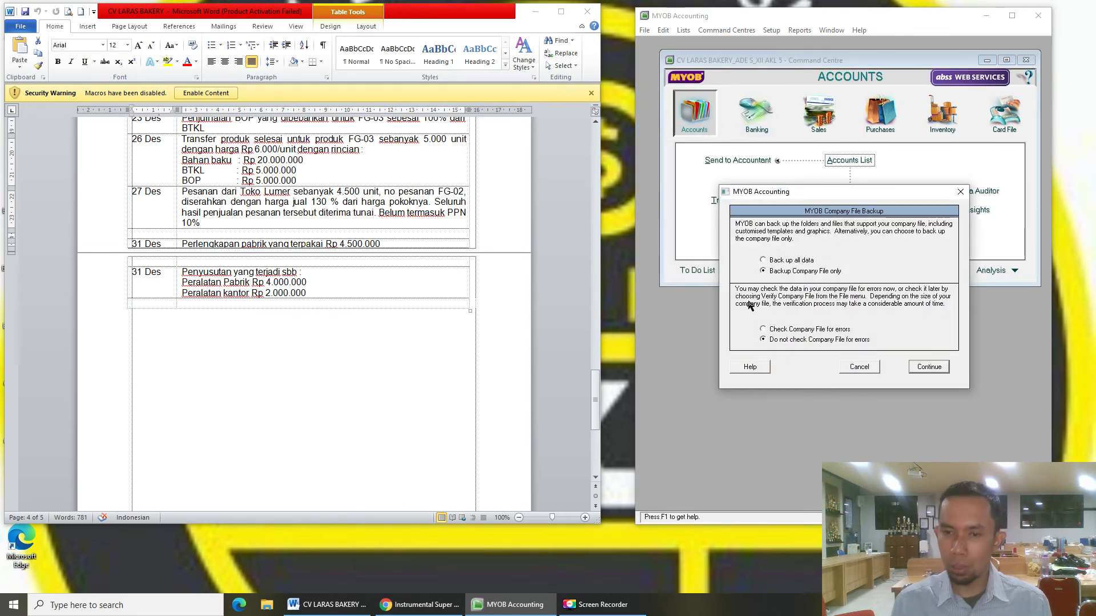
{"action": "left_click", "coordinate": [931, 367]}
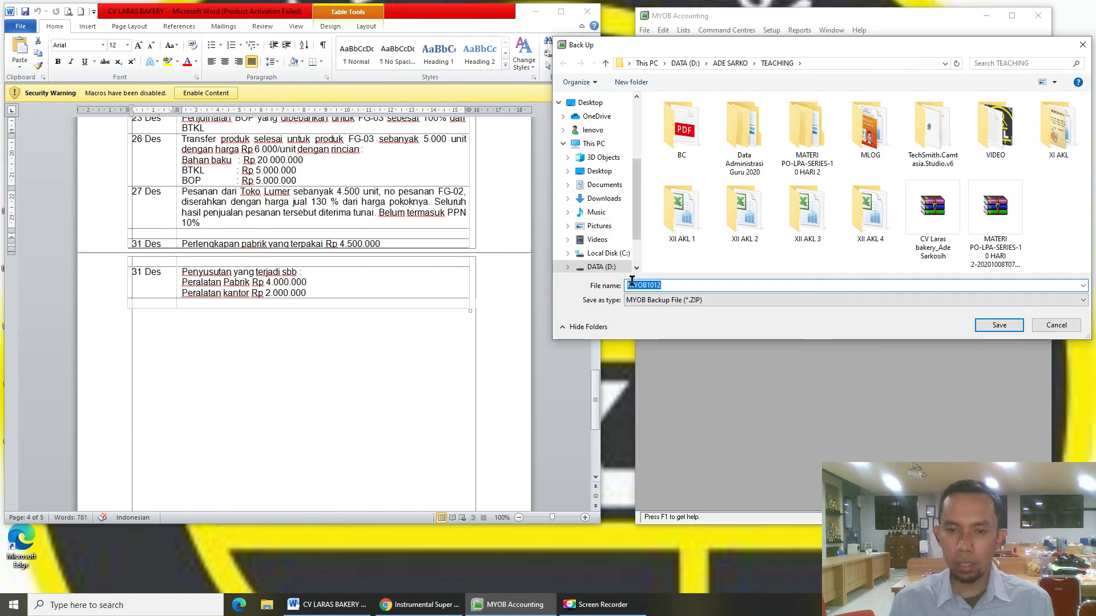
- Save the backup ZIP in TEACHING, replacing the existing CV Laras Bakery backup file
{"action": "type", "text": "CV"}
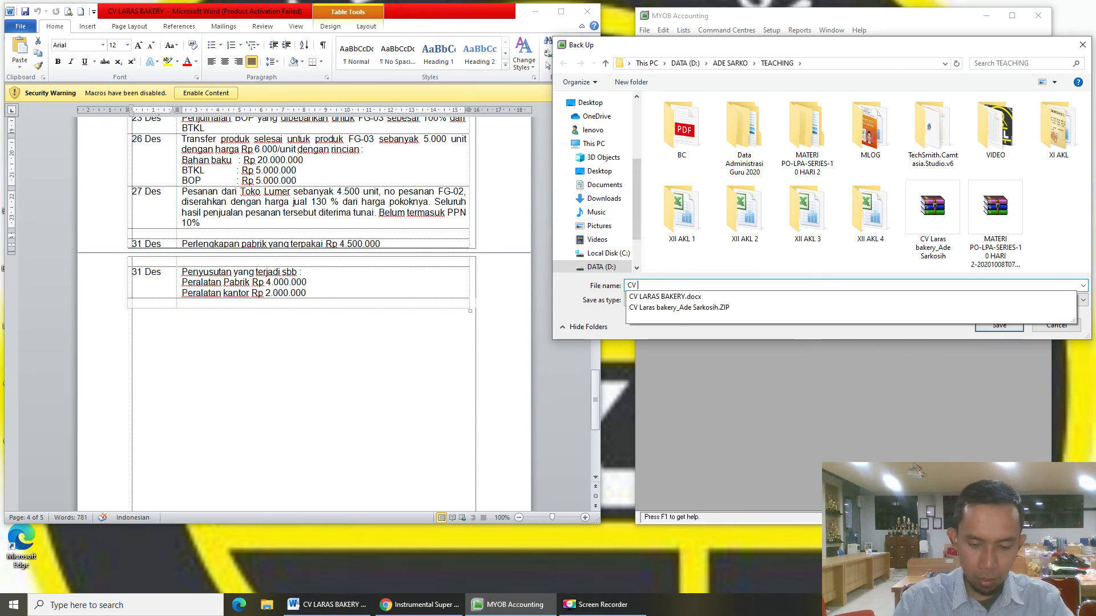
{"action": "type", "text": " Laras"}
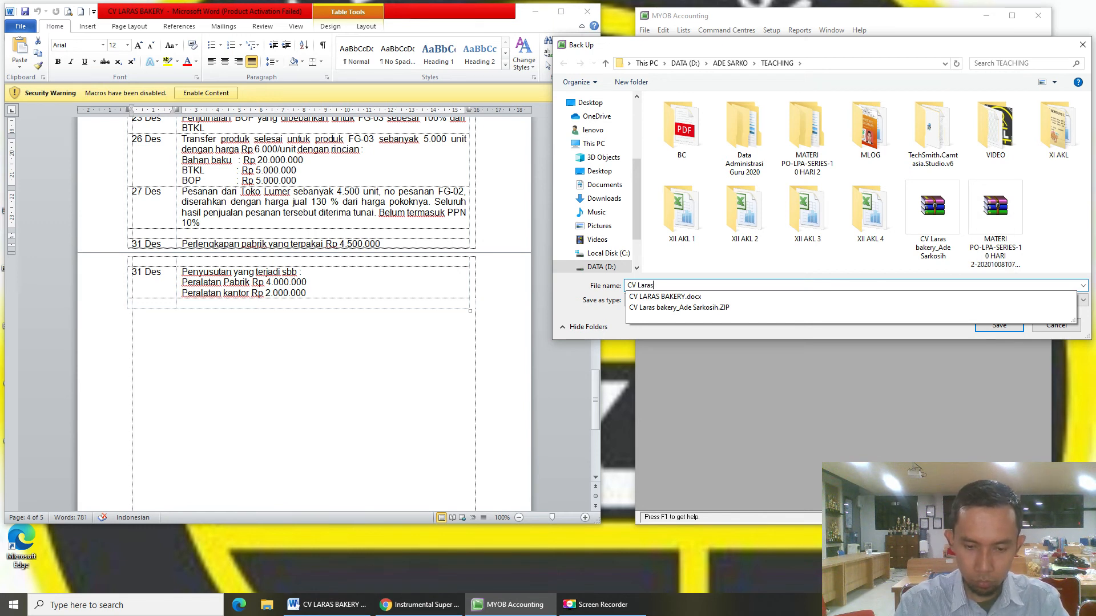
{"action": "type", "text": " Bakery_"}
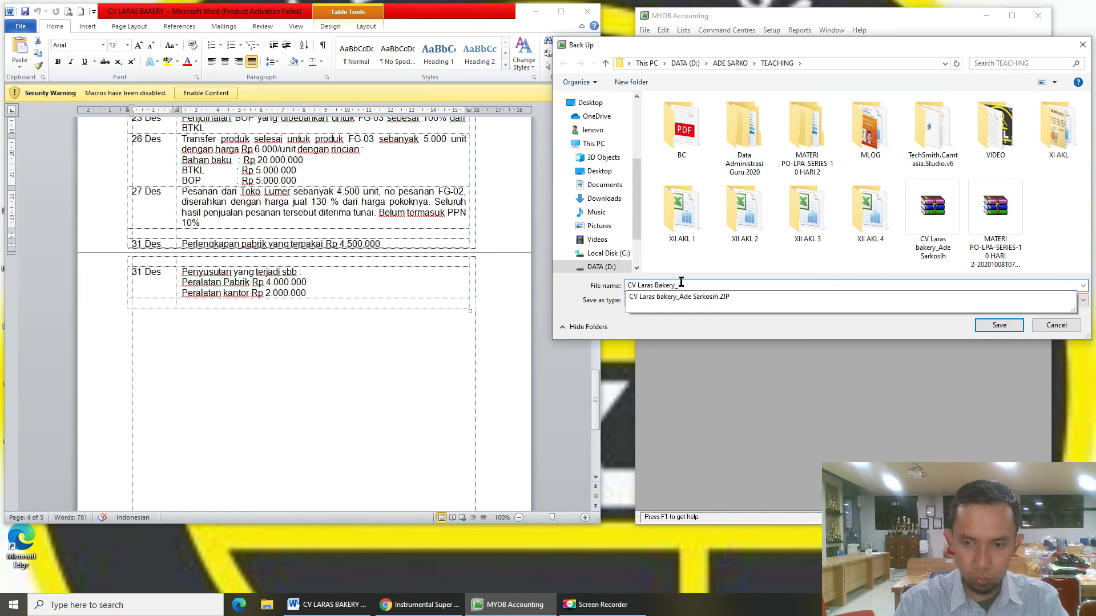
{"action": "left_click", "coordinate": [705, 298]}
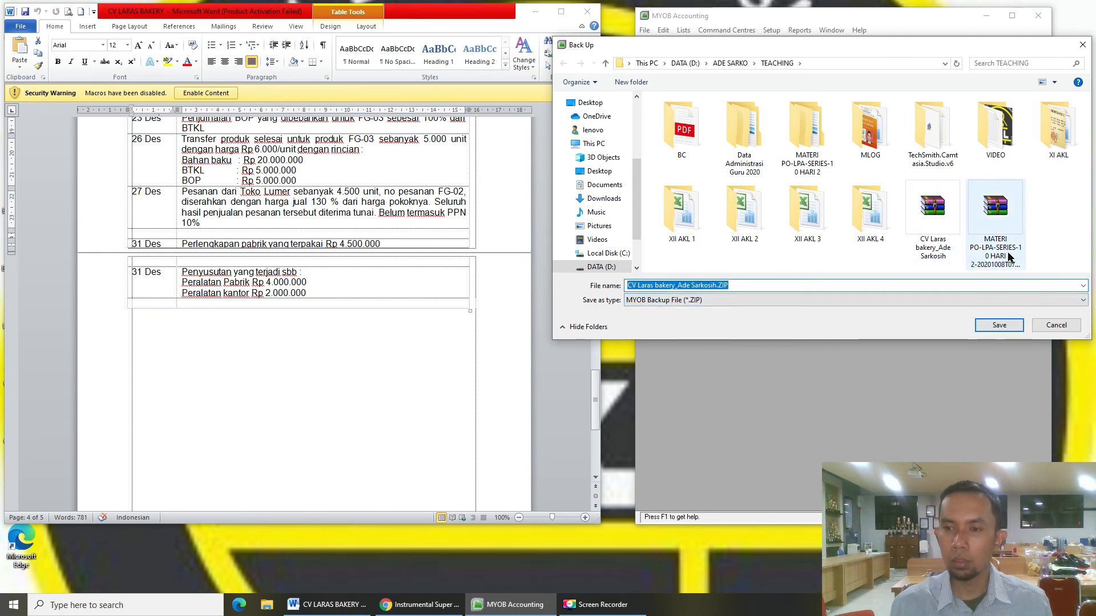
{"action": "left_click", "coordinate": [921, 214]}
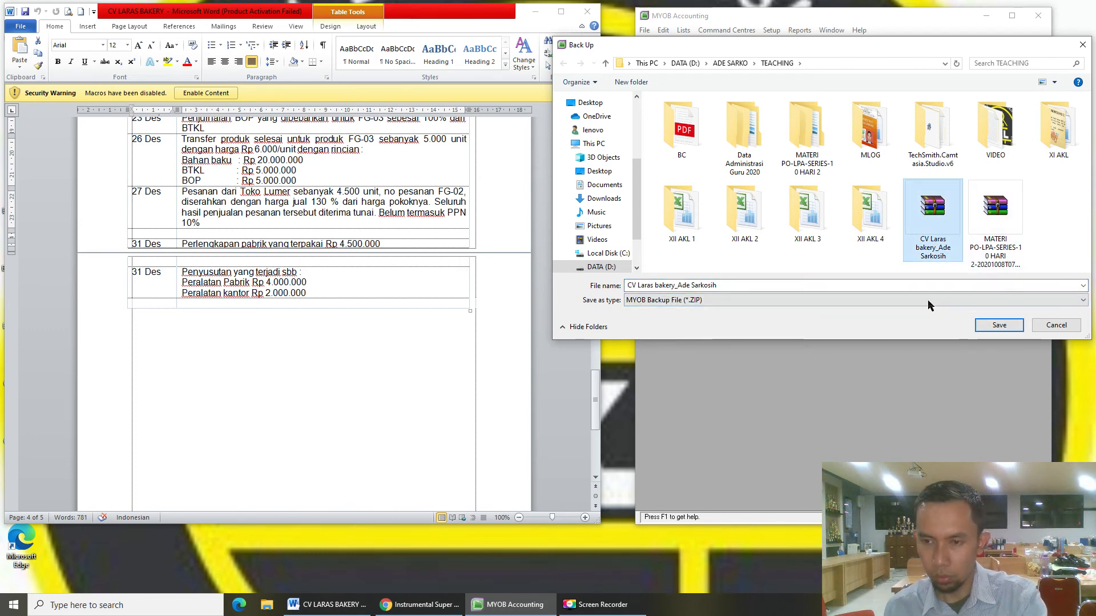
{"action": "double_click", "coordinate": [945, 251]}
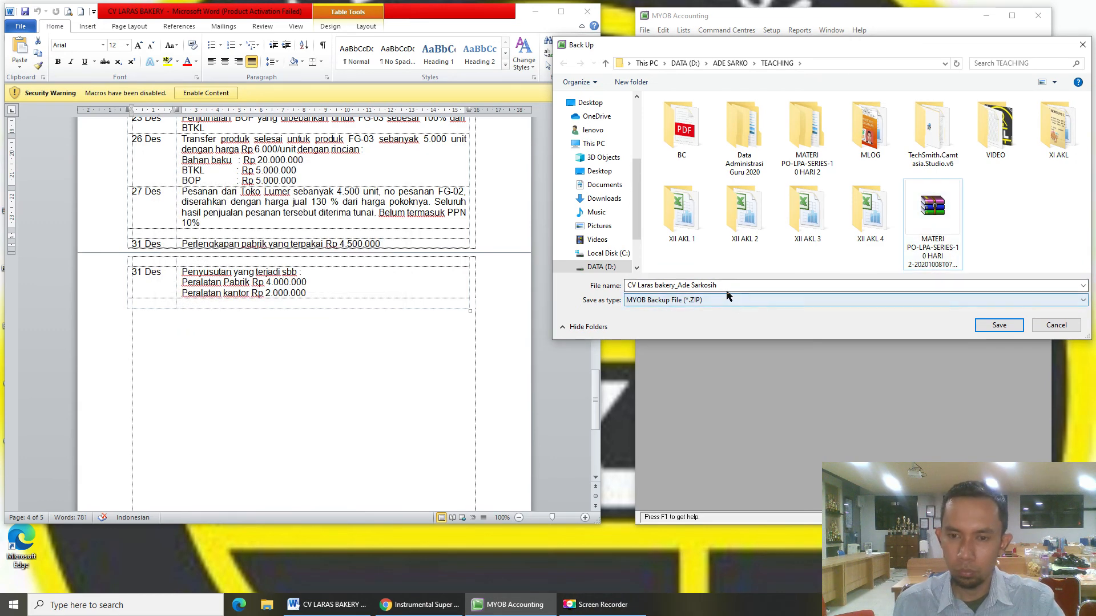
{"action": "left_click", "coordinate": [764, 285]}
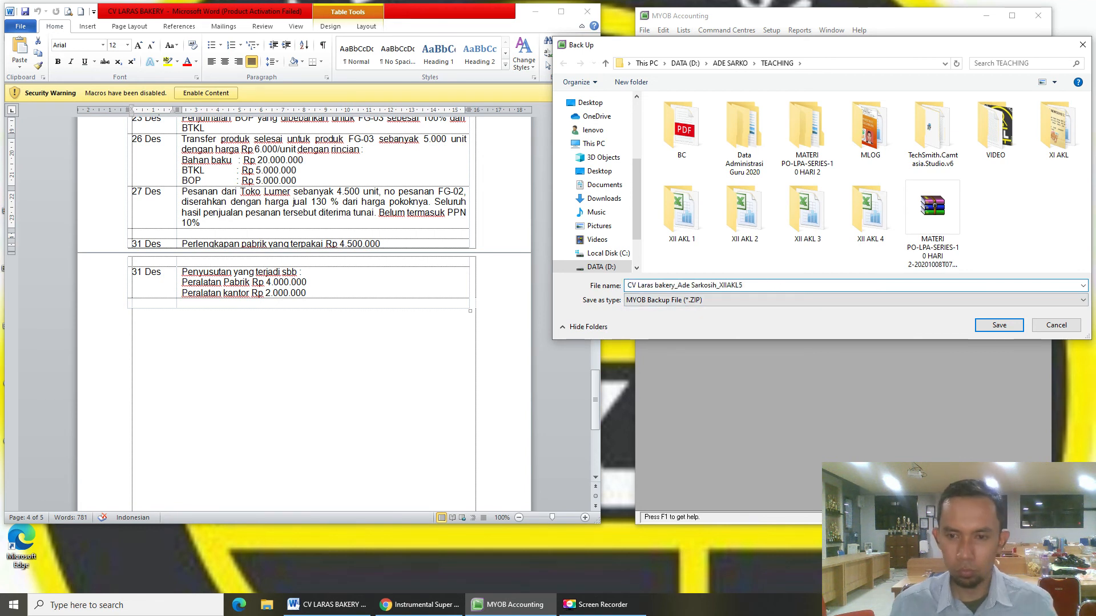
{"action": "left_click", "coordinate": [999, 325]}
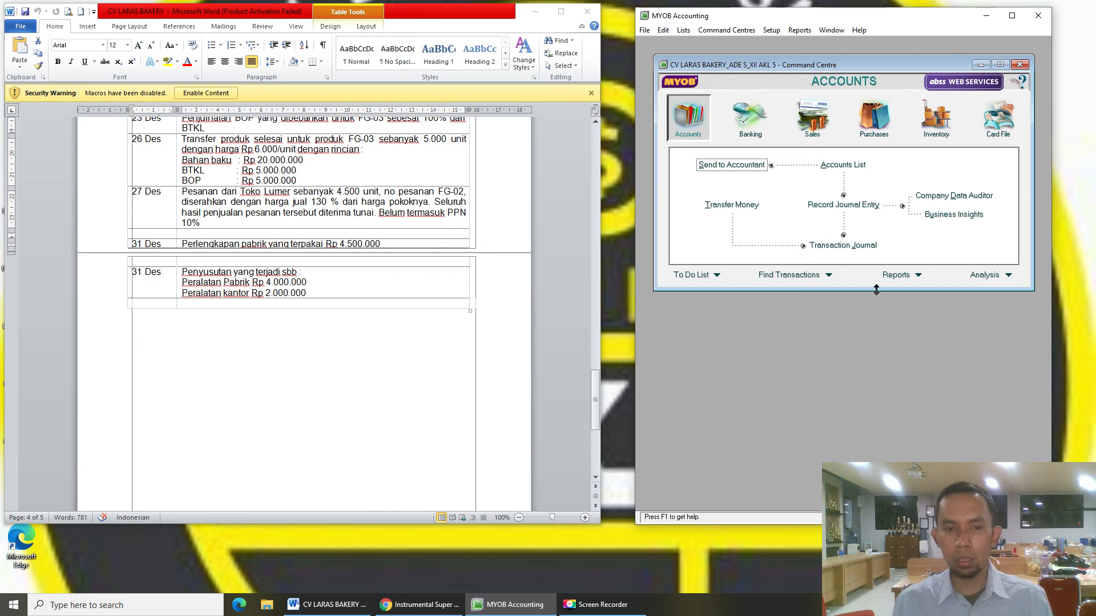
- Make the Accounts Command Centre window taller and move it slightly lower
{"action": "left_click_drag", "start_coordinate": [876, 290], "coordinate": [873, 406]}
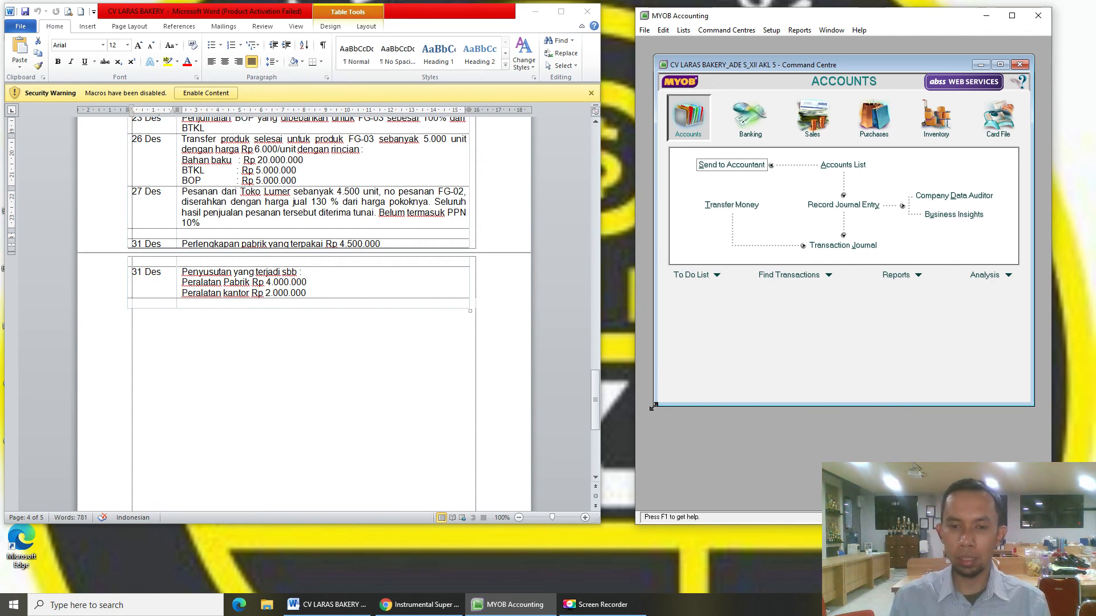
{"action": "left_click_drag", "start_coordinate": [654, 407], "coordinate": [660, 361]}
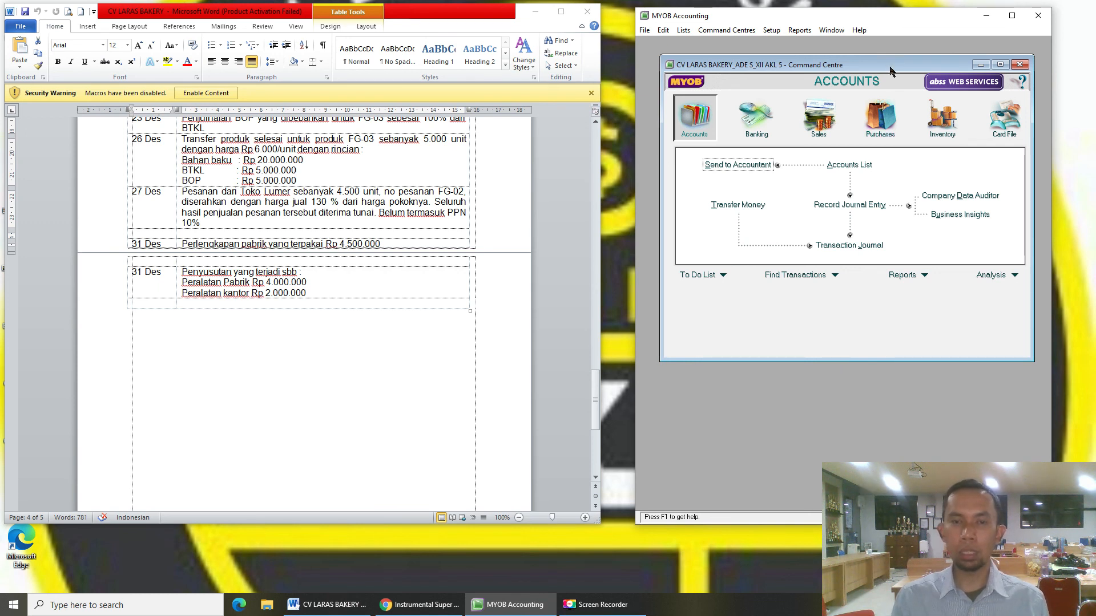
{"action": "left_click_drag", "start_coordinate": [890, 66], "coordinate": [889, 83]}
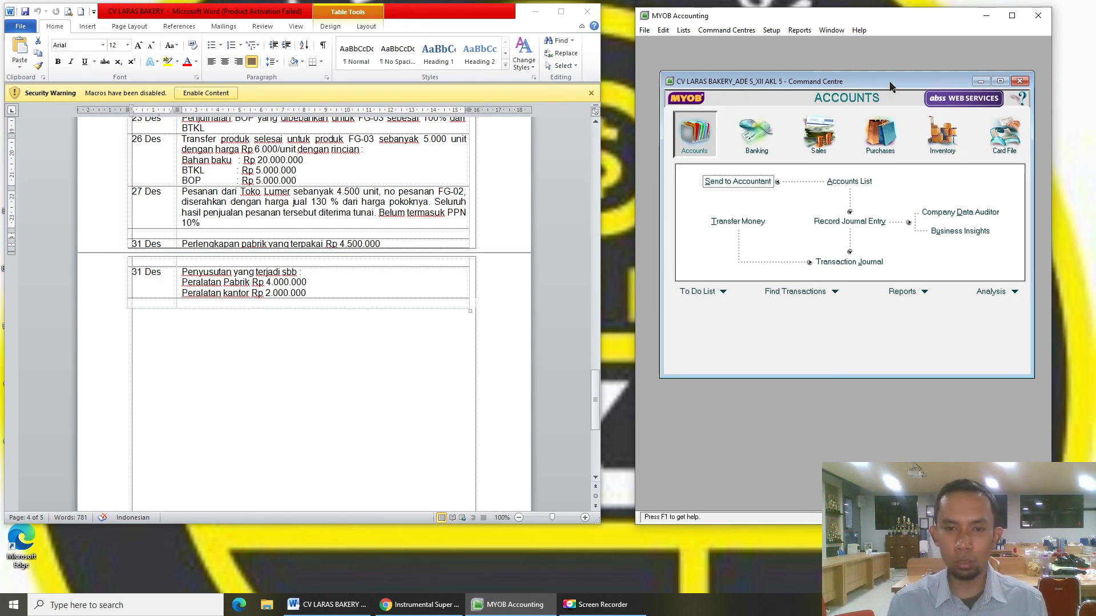